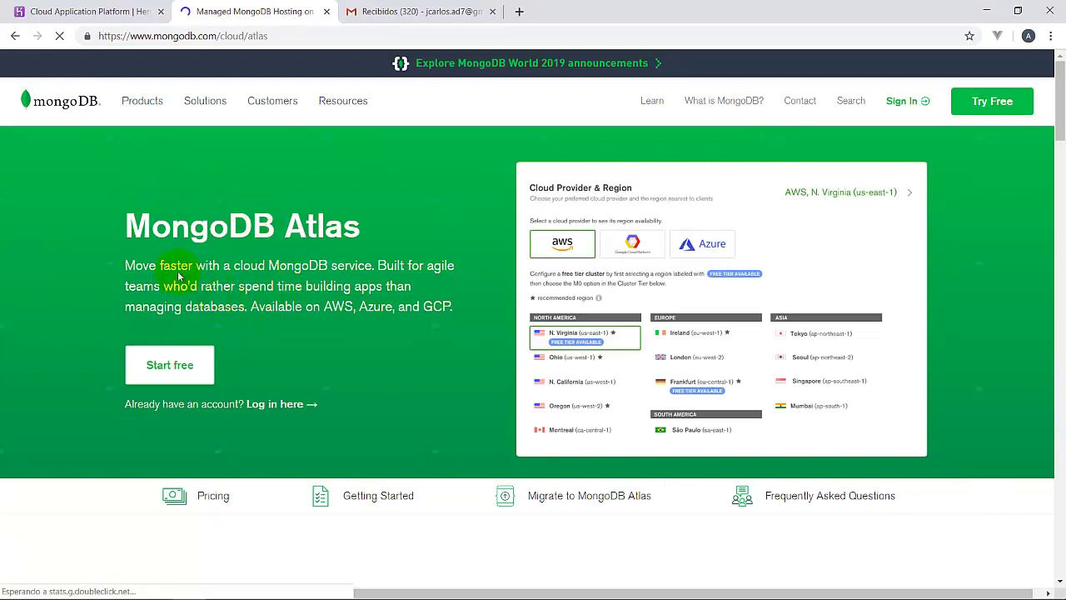
Highlight the MongoDB Atlas heading on the Atlas product page.
left_click_drag(136, 230, 369, 239)
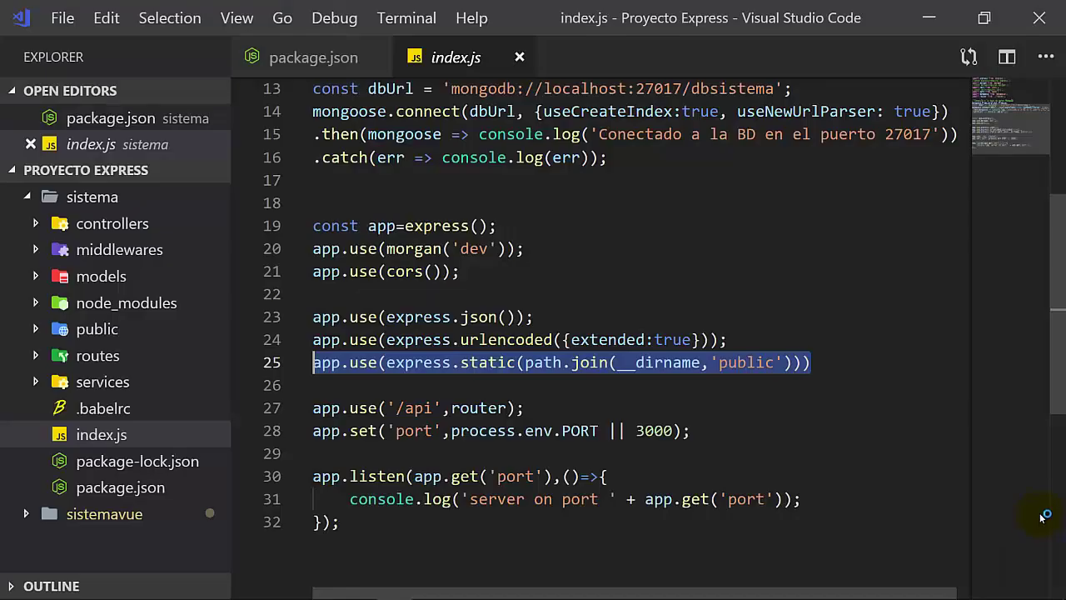
scroll(1058, 348, "up", 2)
scroll(1056, 342, "up", 1)
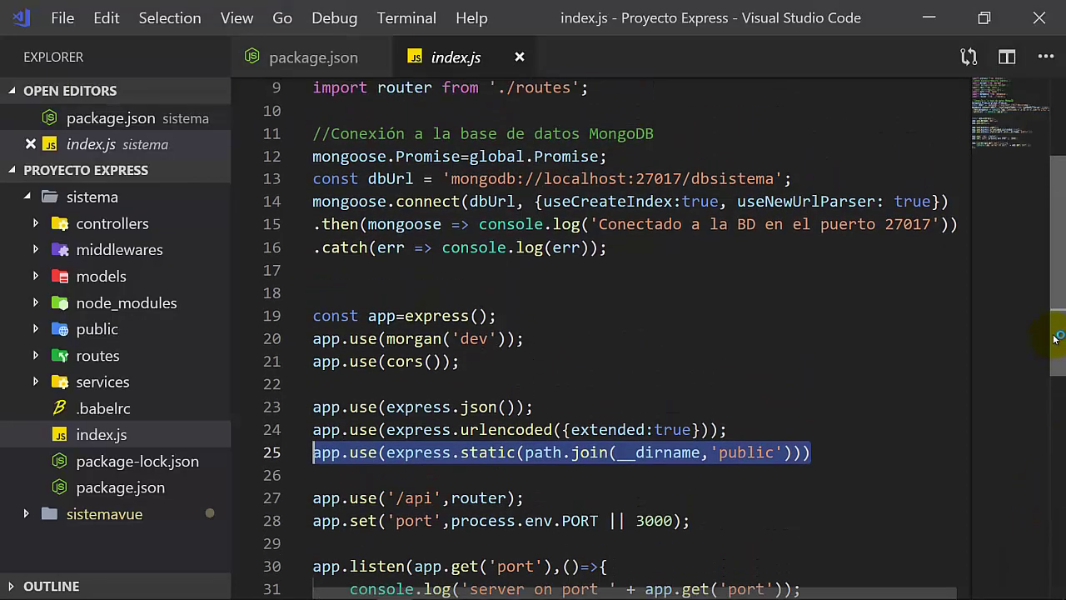
left_click_drag(803, 177, 457, 175)
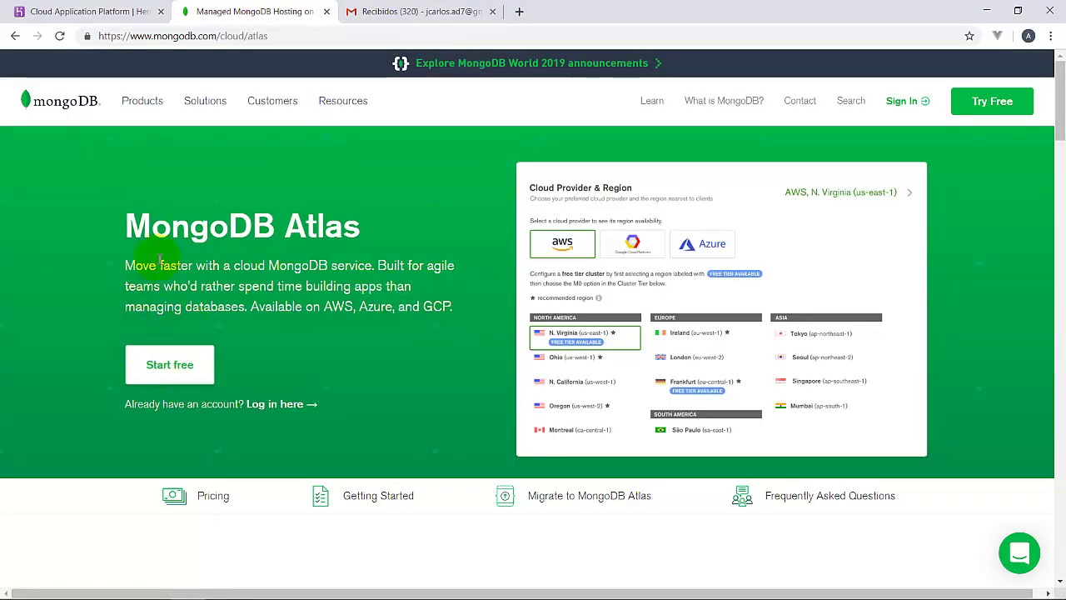
Open the free sign-up form and highlight its 512 MB storage, free features and dedicated cluster notes.
left_click(187, 371)
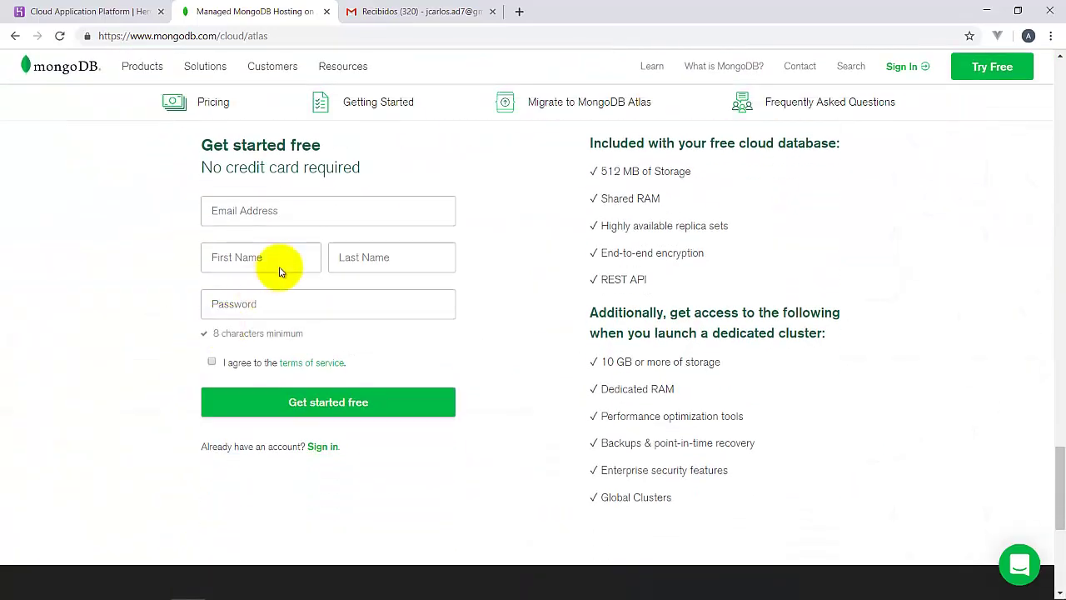
left_click(294, 209)
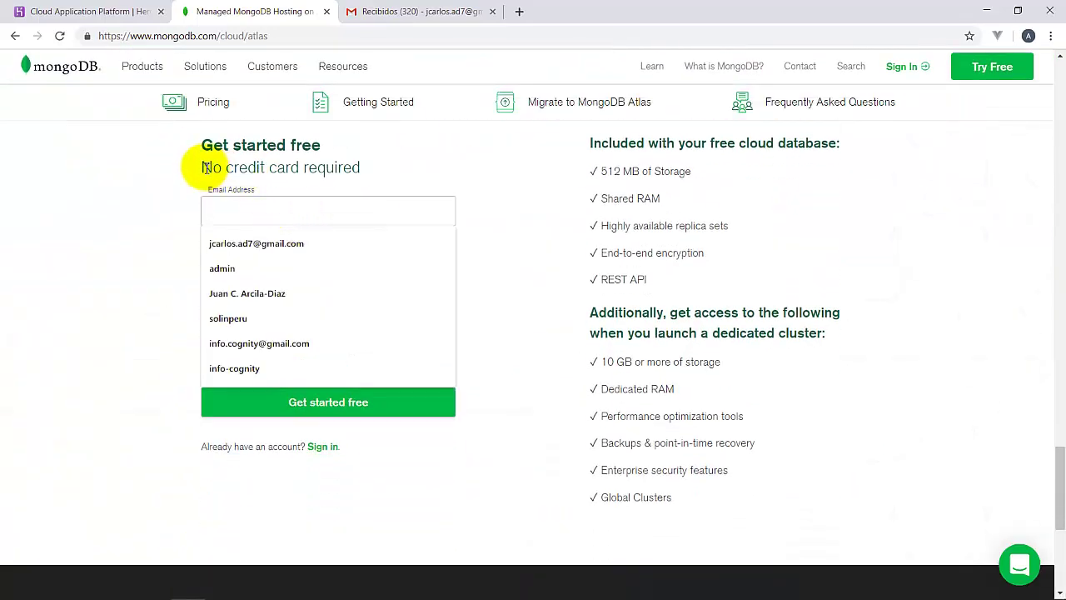
left_click_drag(196, 166, 372, 173)
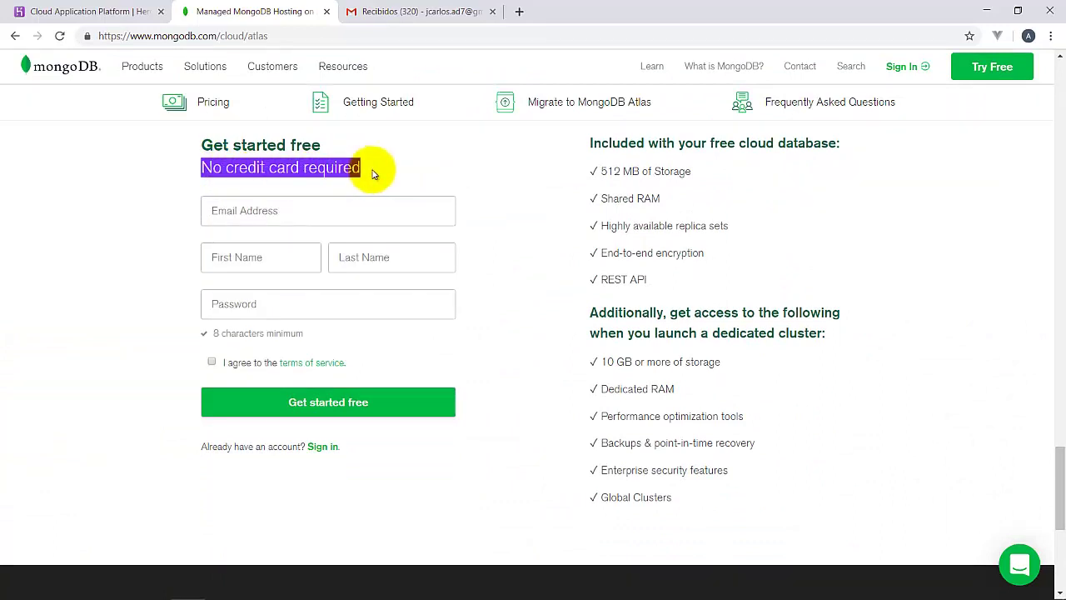
left_click(310, 219)
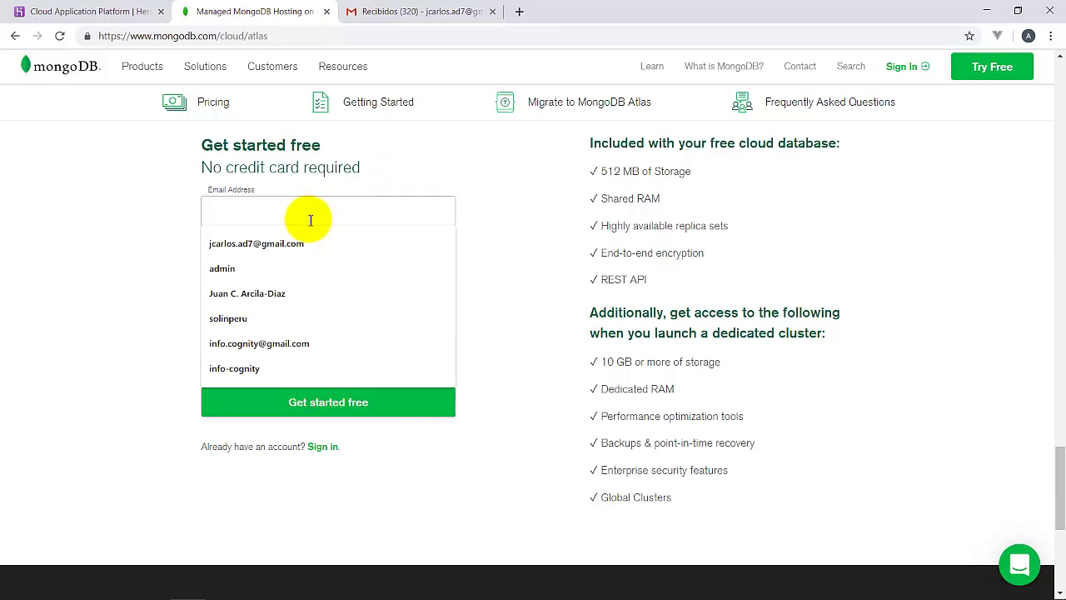
left_click(611, 173)
double_click(610, 172)
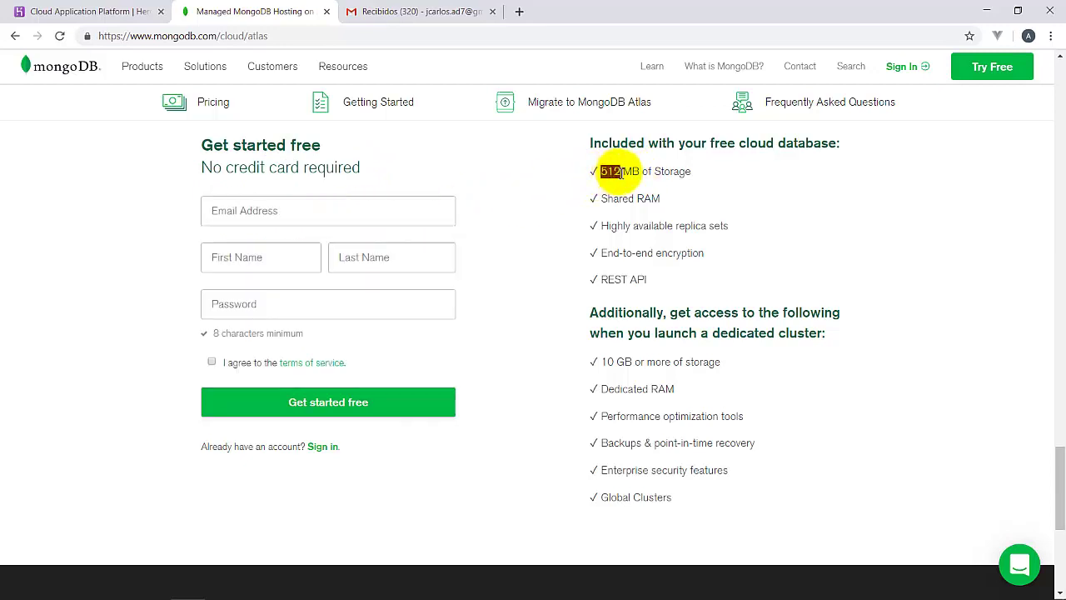
left_click(623, 198)
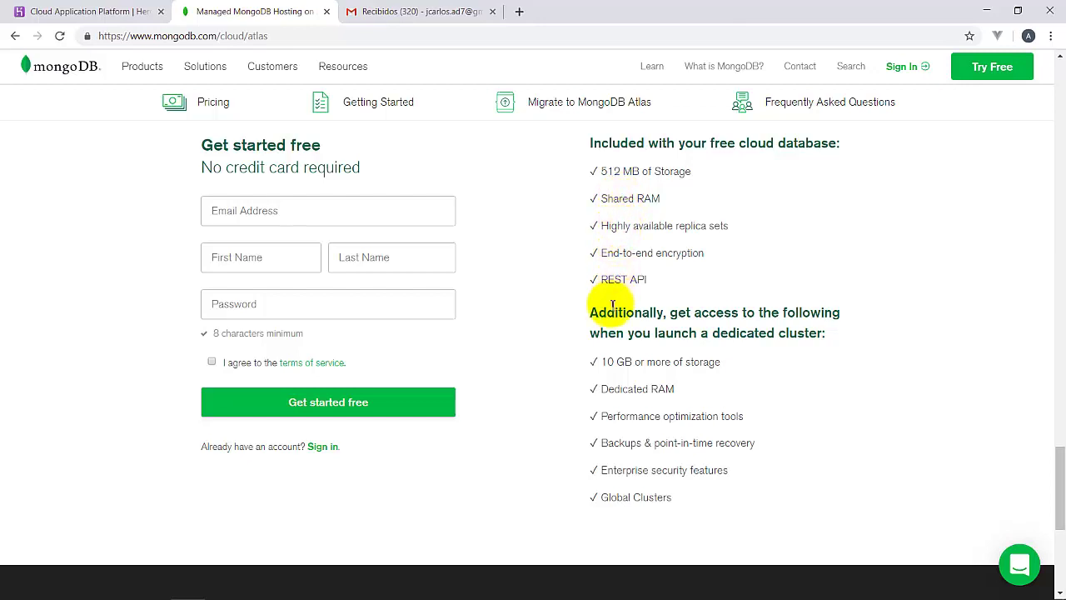
left_click_drag(591, 144, 661, 280)
left_click(660, 279)
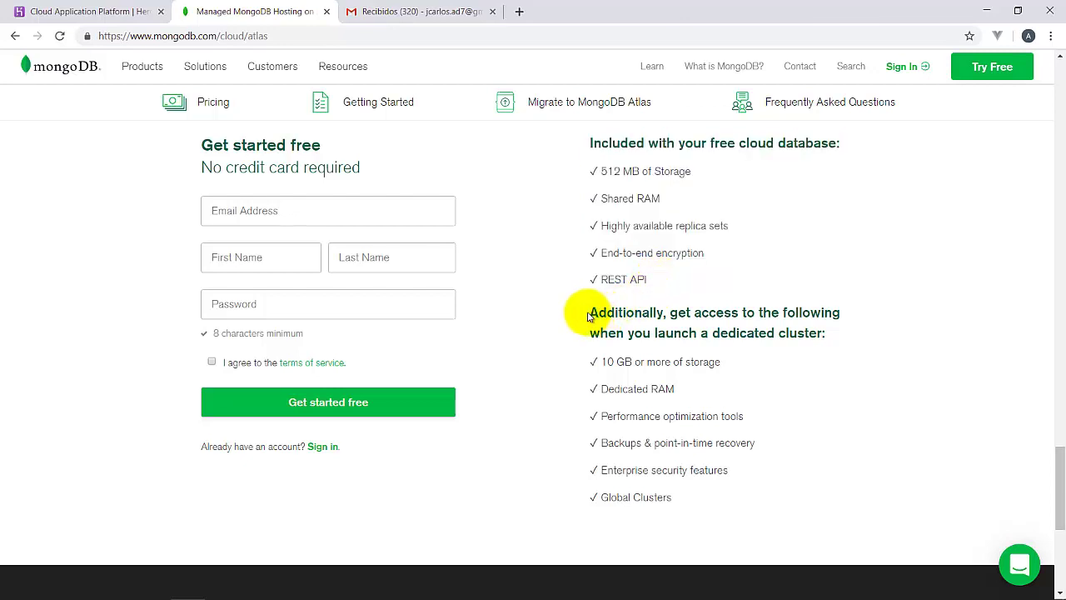
left_click_drag(589, 315, 705, 500)
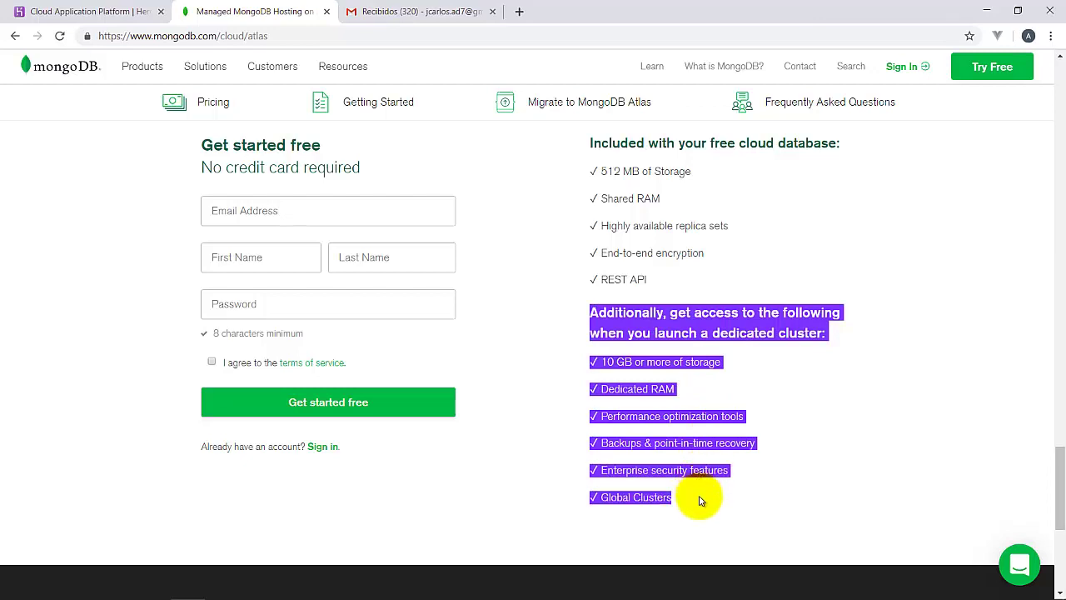
Fill in the saved email and the first name, accept the terms, and submit the form.
left_click(296, 218)
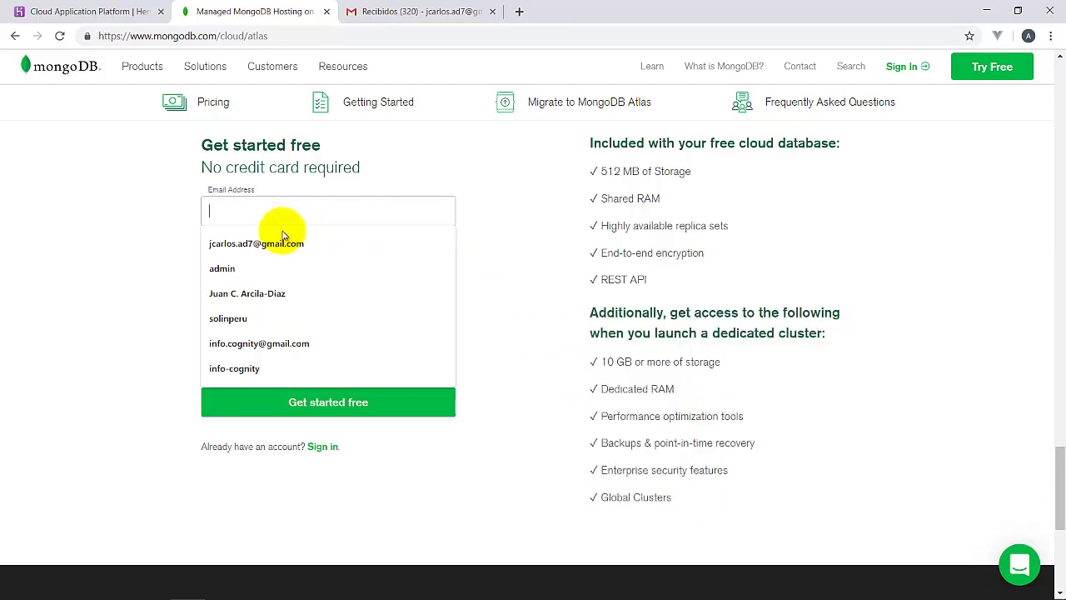
left_click(275, 245)
left_click(278, 254)
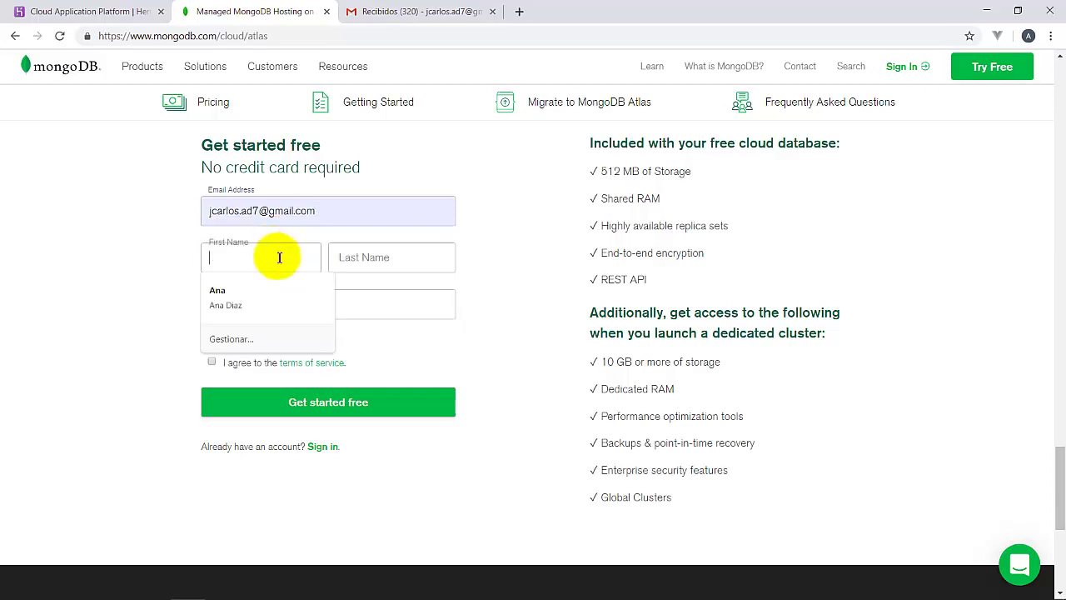
type("Juan Carlos")
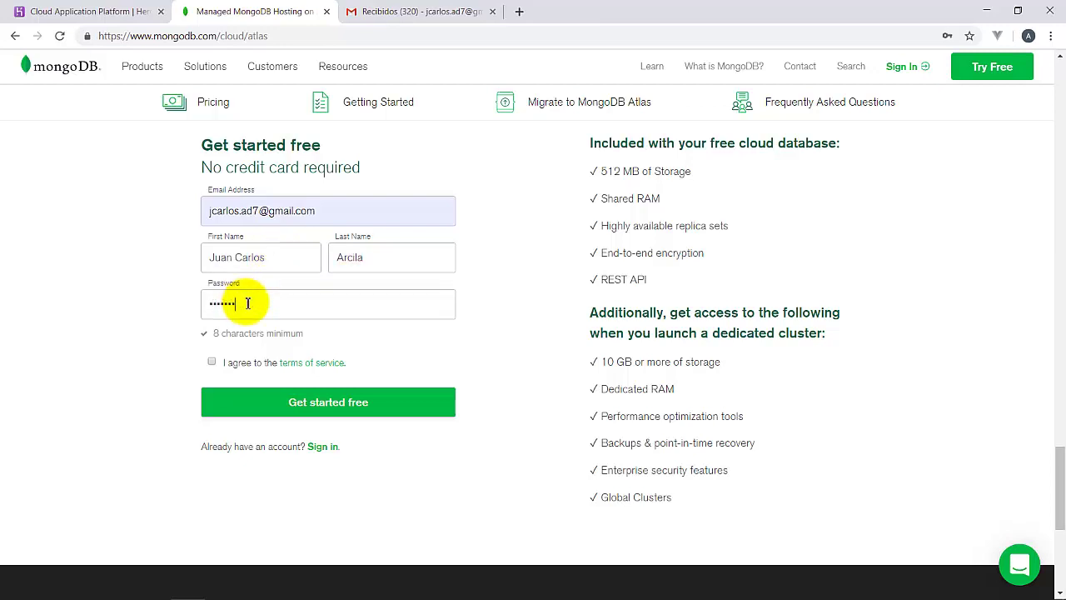
left_click(231, 371)
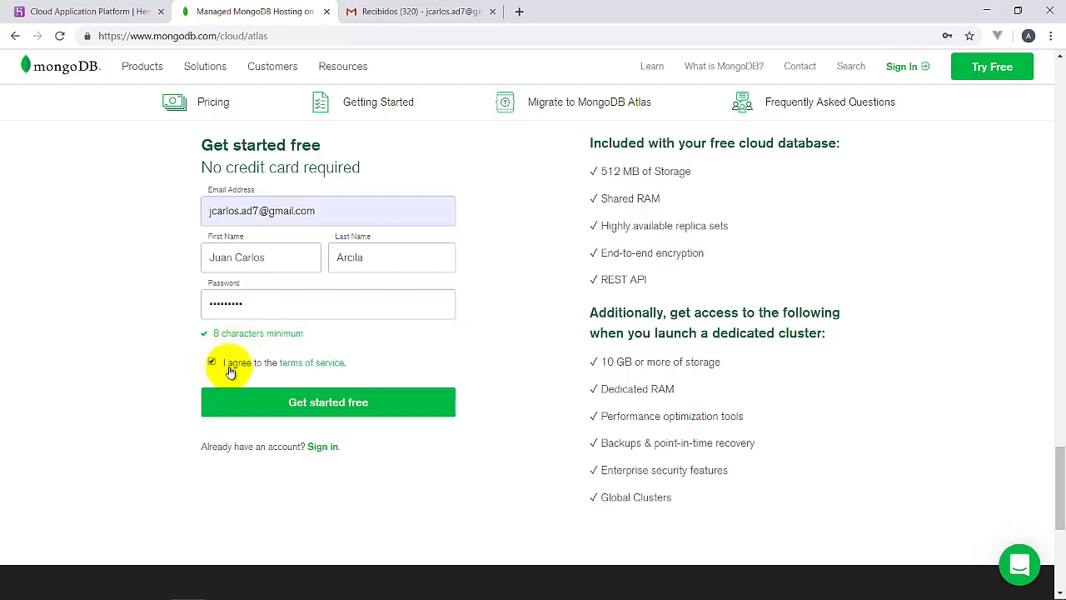
left_click(316, 403)
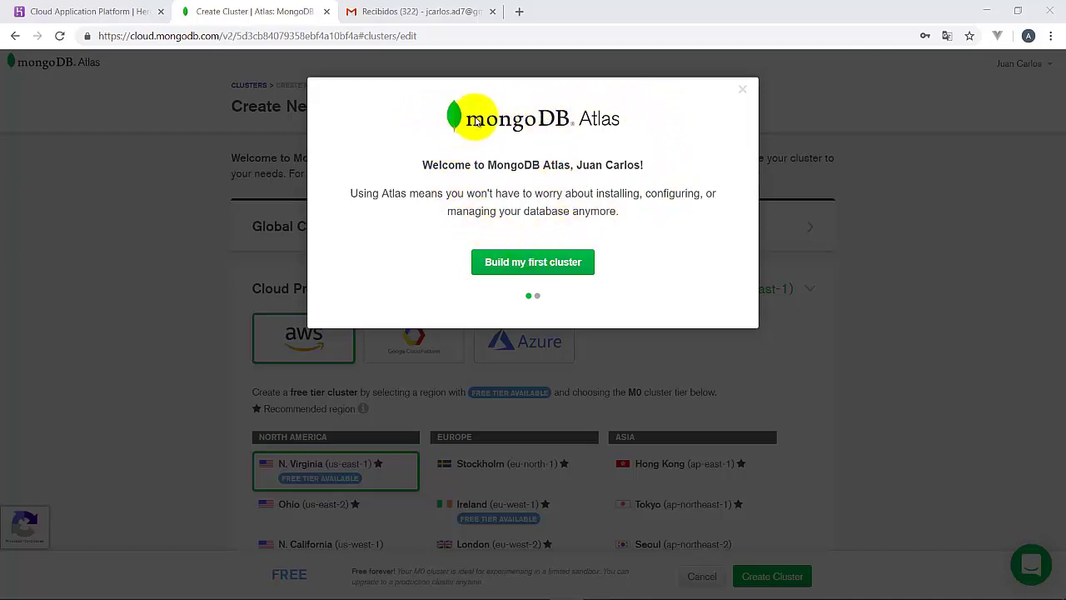
Choose Build my first cluster in the welcome dialog and close the questionnaire.
left_click(537, 264)
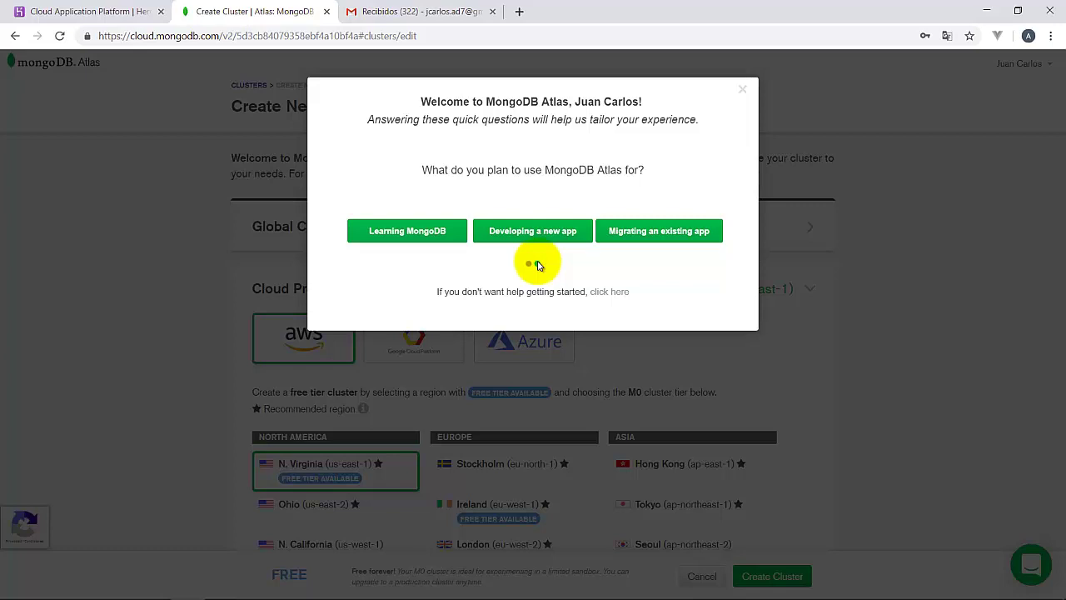
left_click(741, 92)
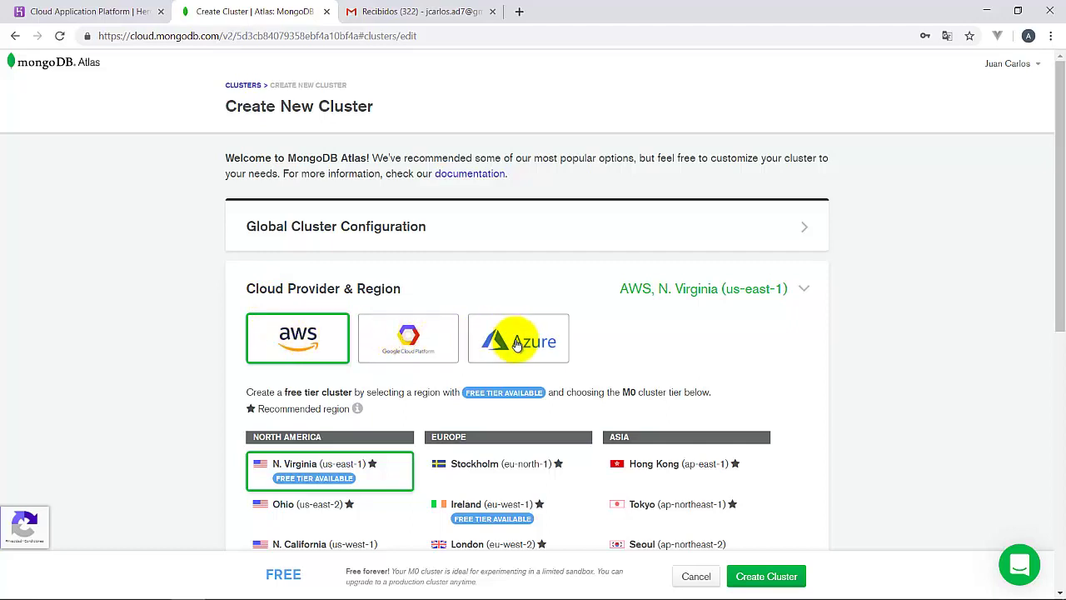
Keep AWS N. Virginia on M0 Sandbox, rename Cluster0 to IncanatoIT, and create the cluster.
scroll(1054, 212, "down", 1)
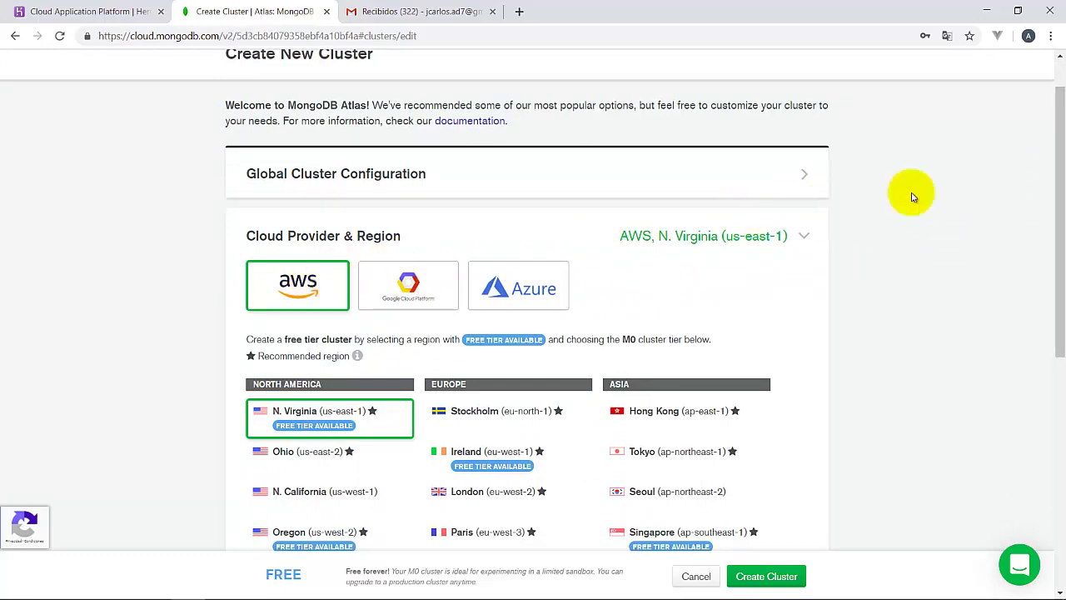
scroll(1051, 170, "down", 1)
left_click_drag(1059, 193, 1048, 257)
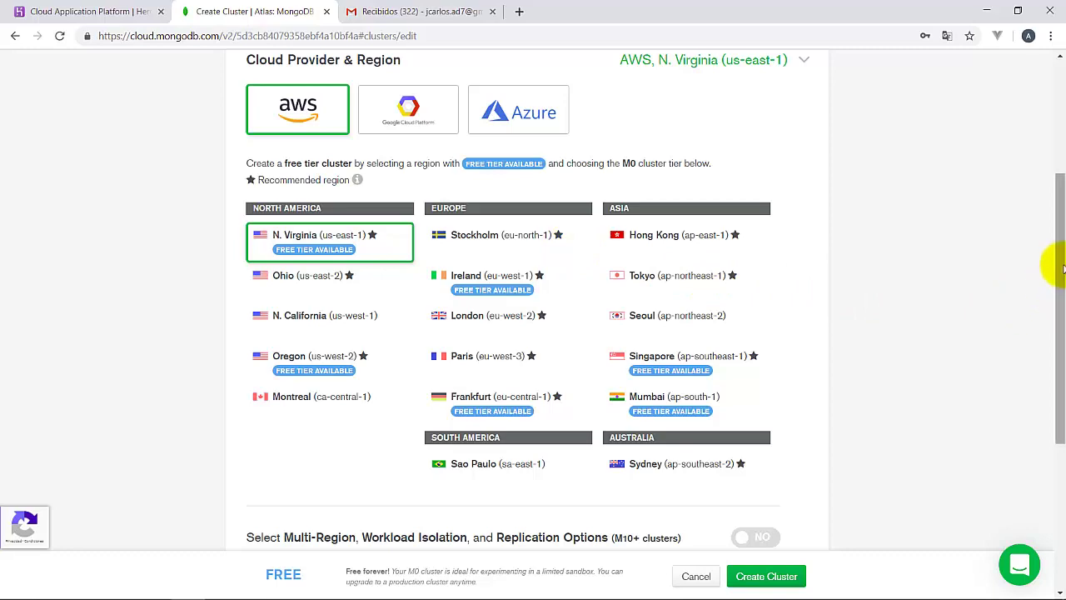
left_click_drag(1056, 264, 1063, 433)
left_click(765, 468)
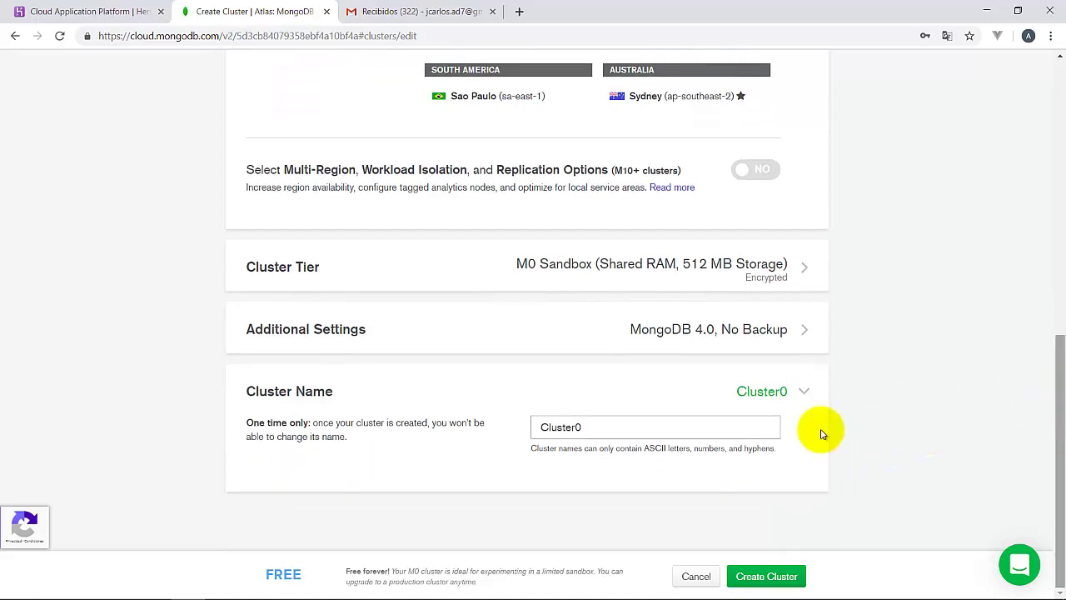
left_click_drag(590, 431, 541, 429)
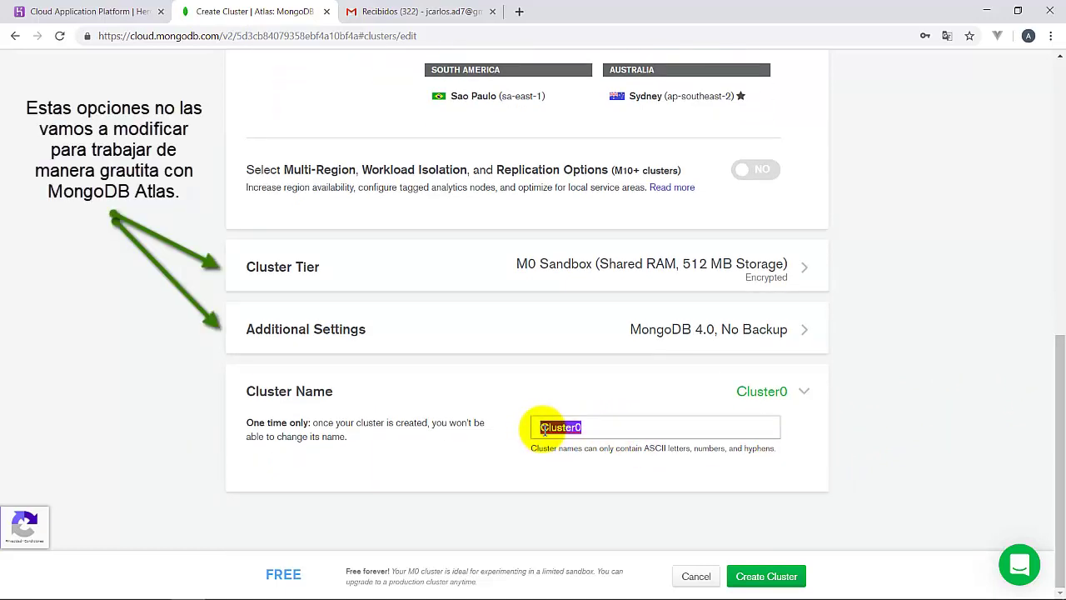
type("IncanatoIT")
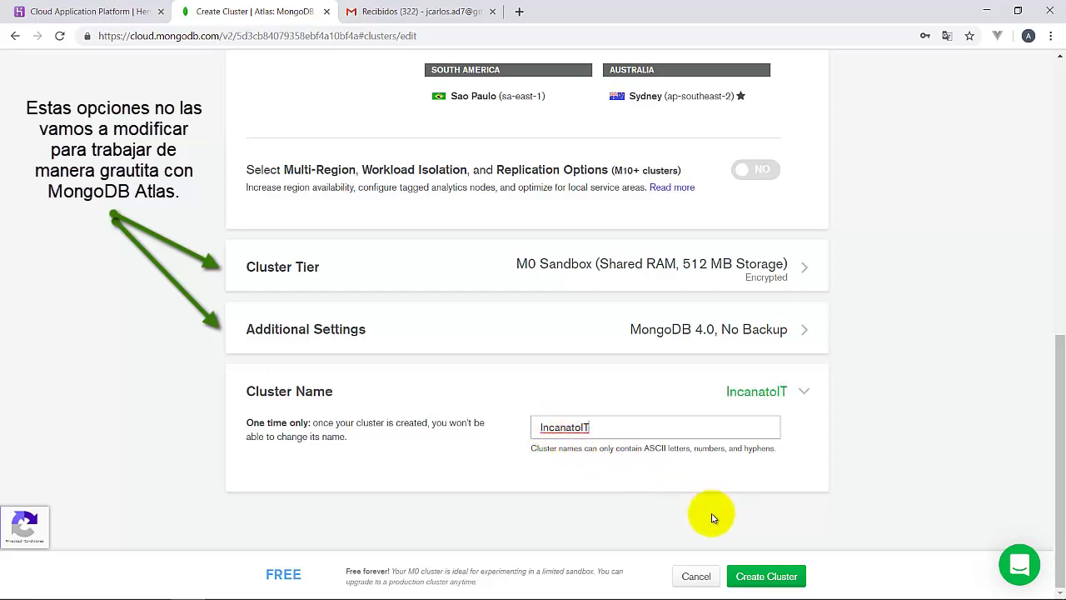
left_click(763, 578)
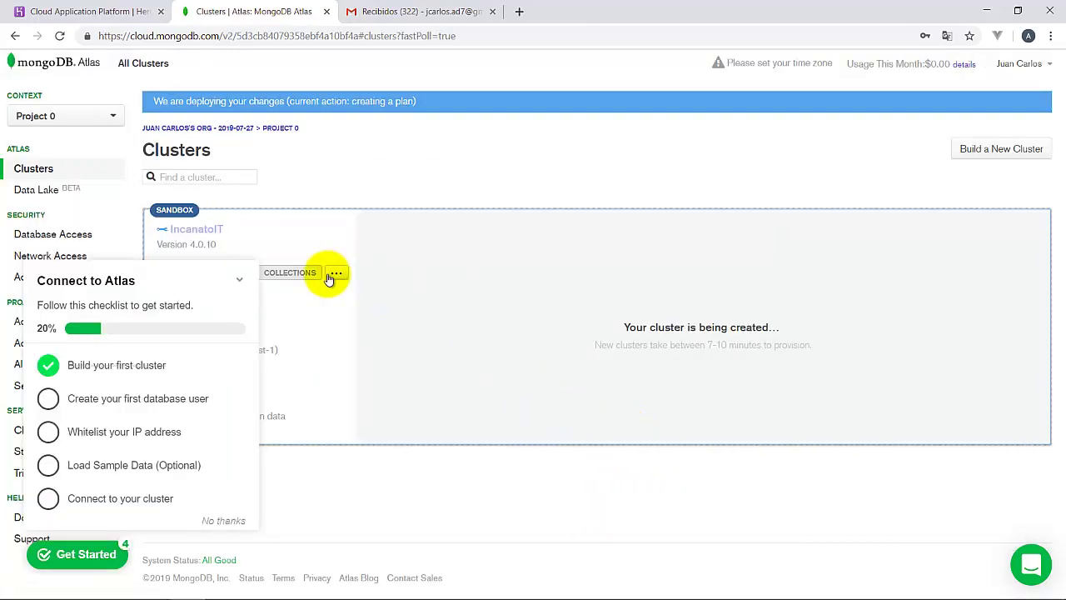
Collapse the Connect to Atlas checklist, check the IncanatoIT cluster, and go to Database Access.
left_click(238, 285)
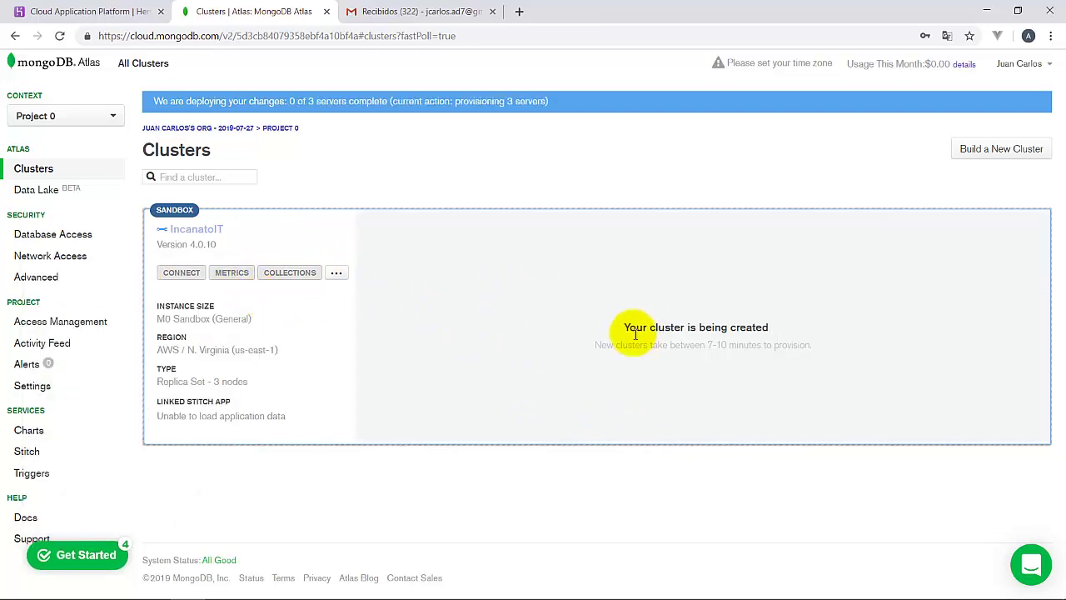
left_click_drag(221, 197, 117, 196)
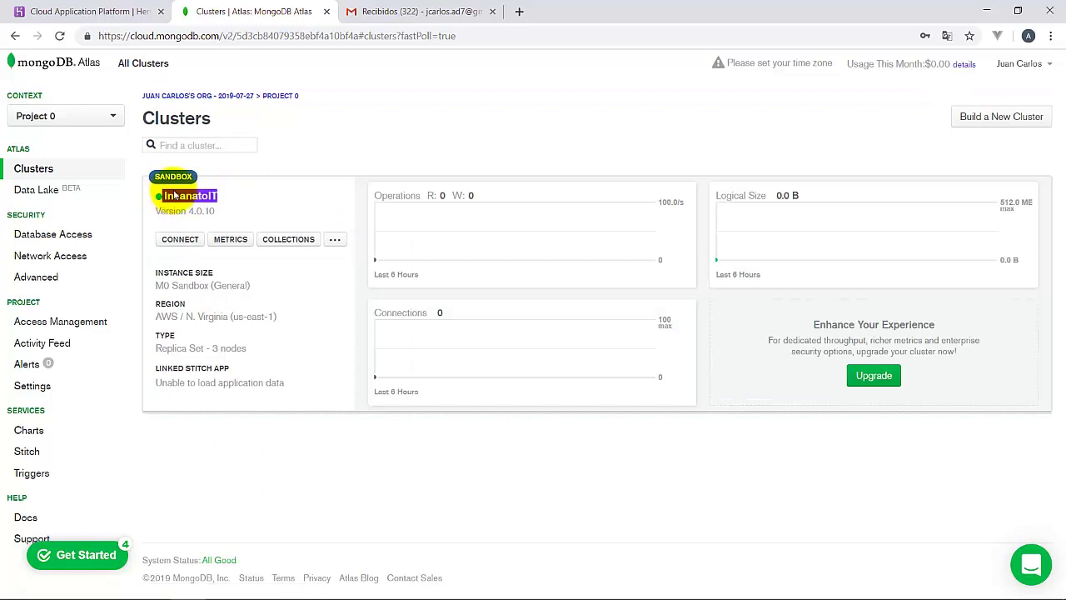
left_click(153, 209)
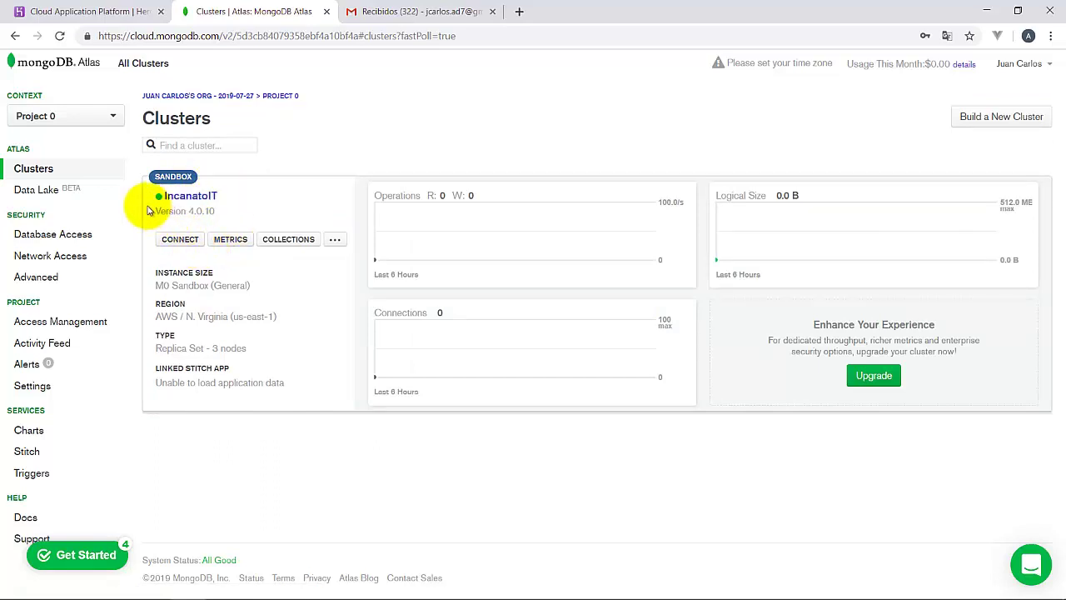
left_click(71, 236)
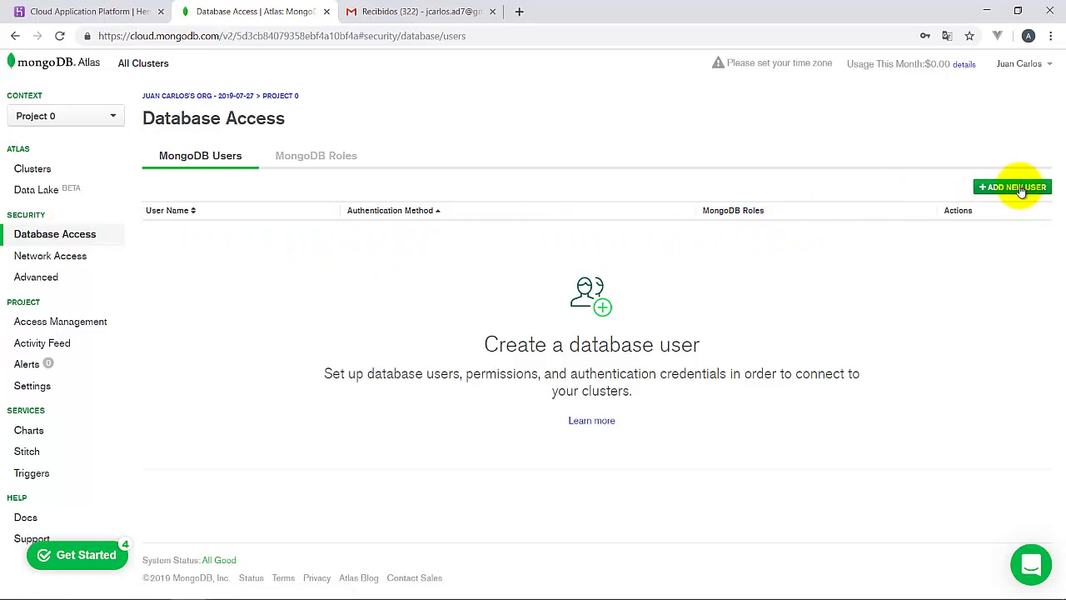
Start a new database user with Atlas admin privileges and enter its username.
left_click(1013, 190)
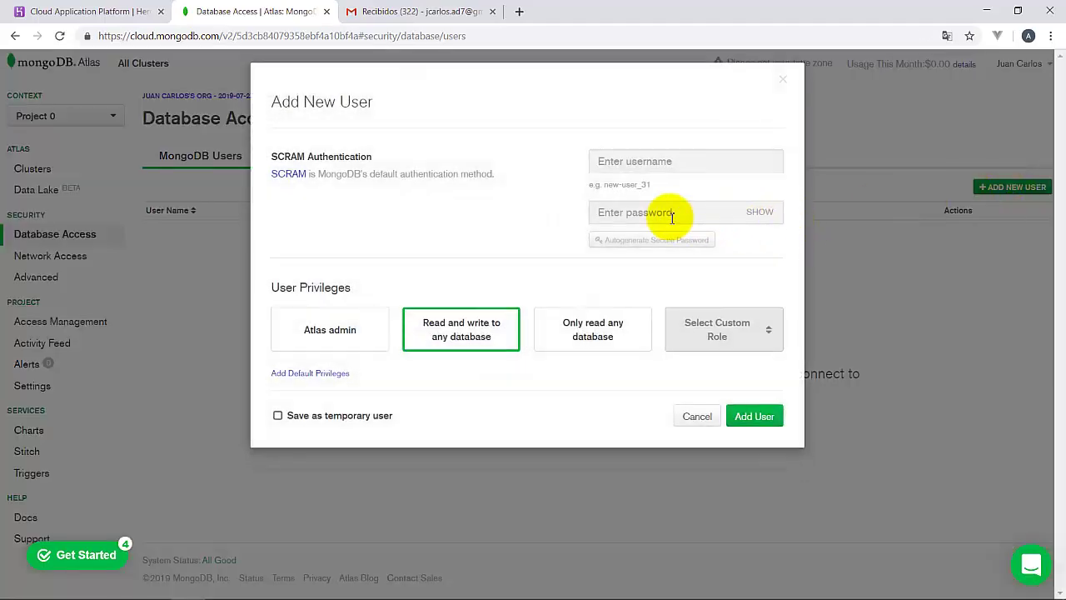
left_click(350, 329)
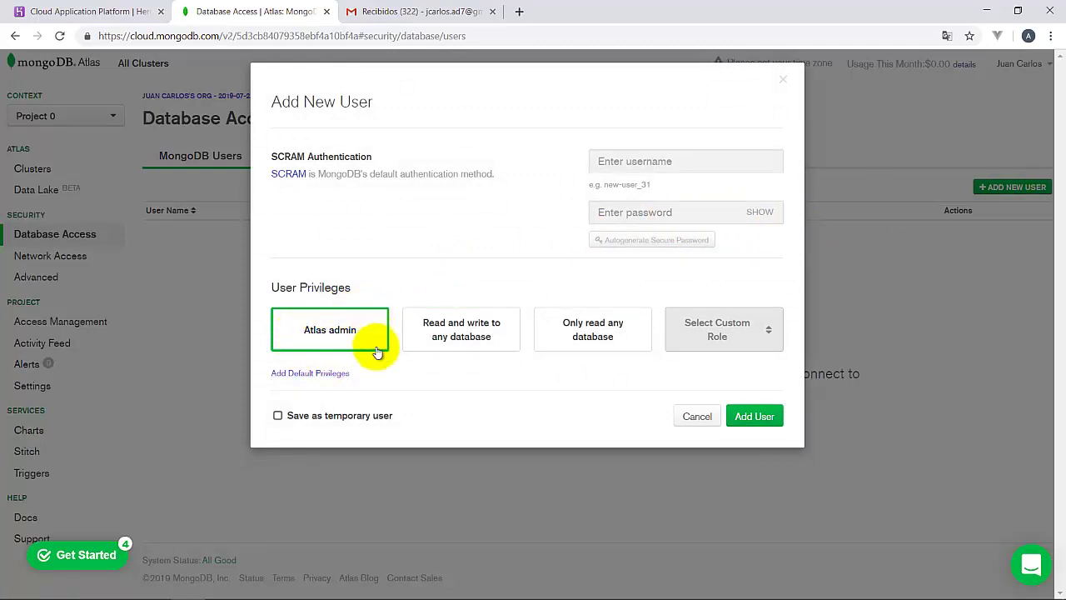
left_click(619, 163)
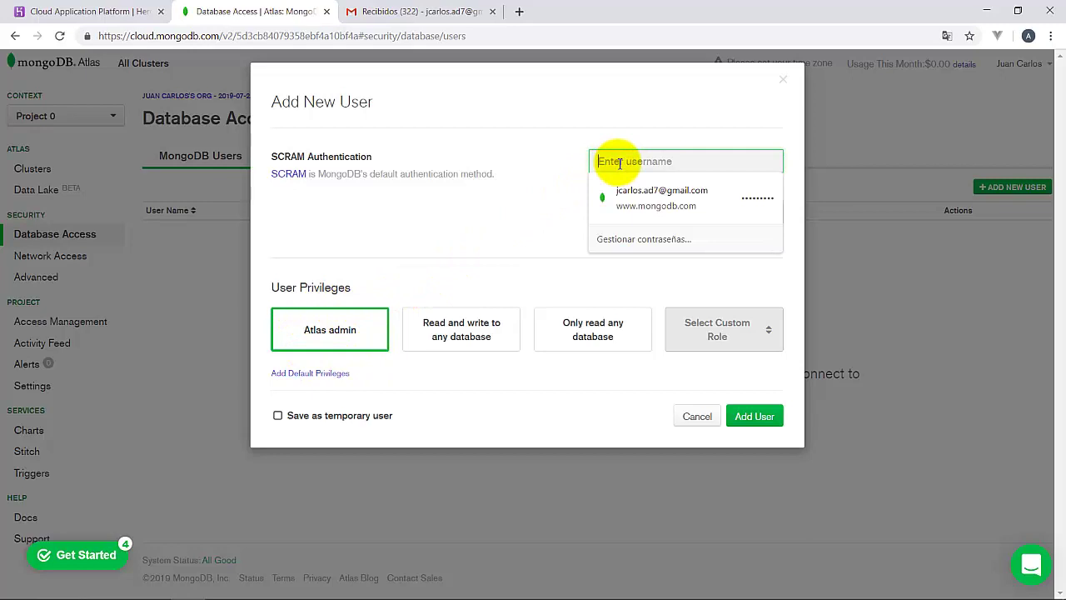
type("jcarlosad")
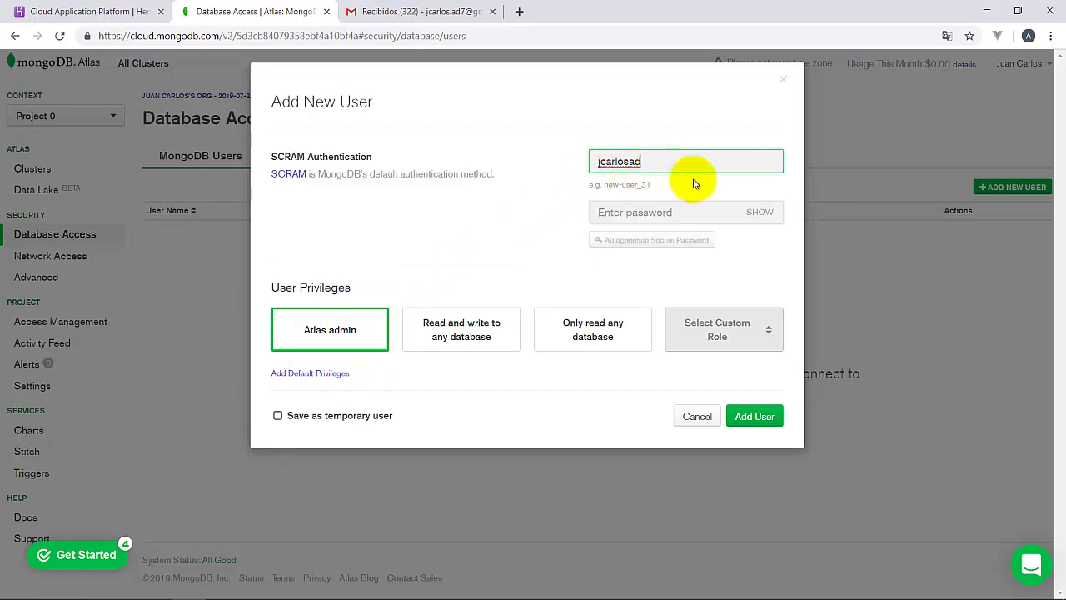
type("7")
left_click(649, 214)
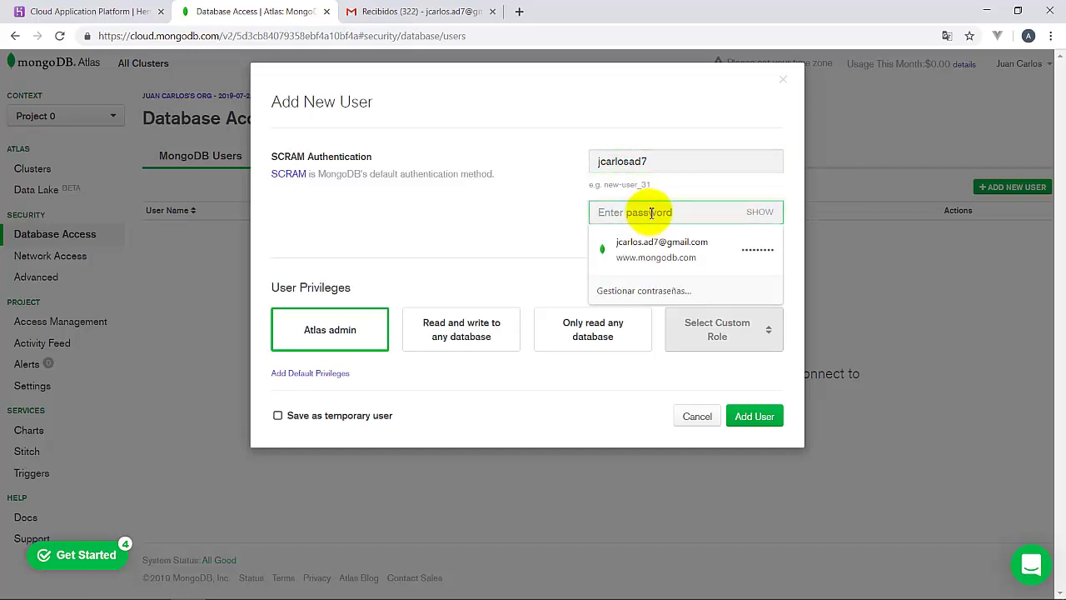
left_click(571, 239)
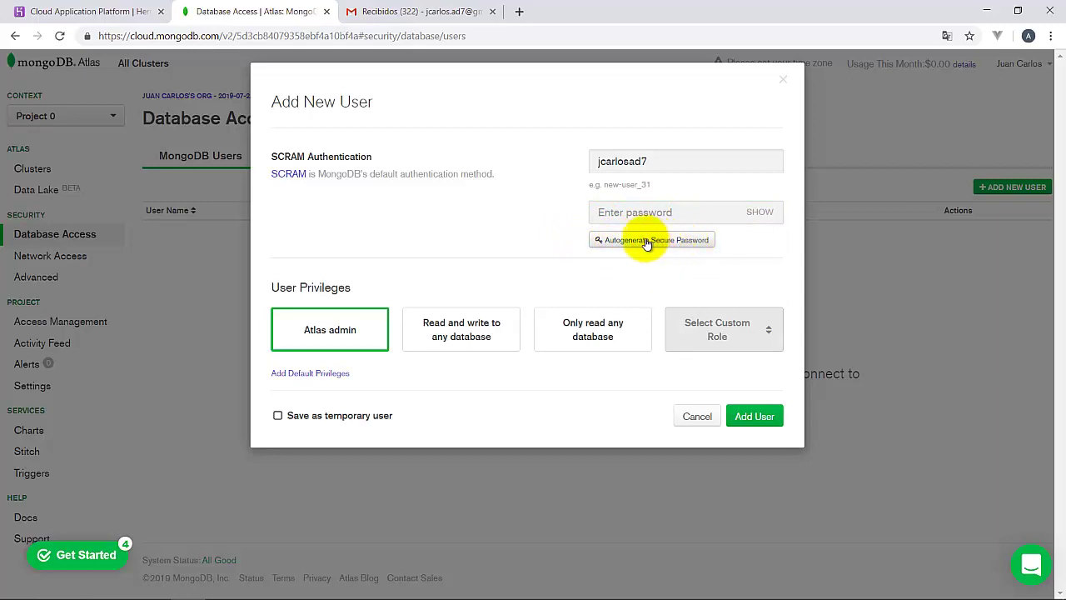
Autogenerate a secure password, reveal and copy it, and add the user.
left_click(646, 242)
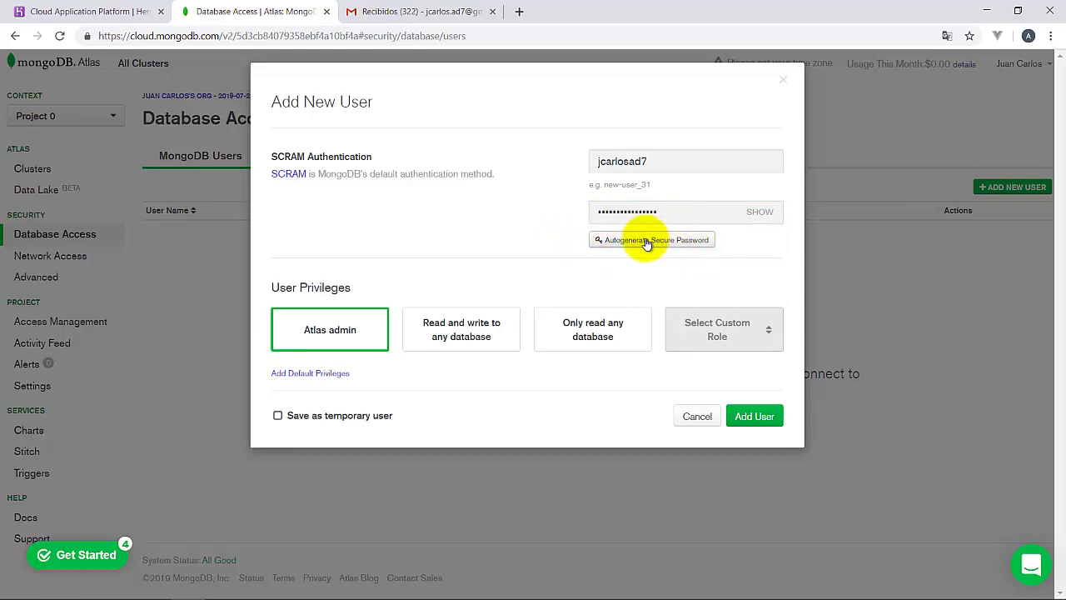
left_click(760, 214)
left_click_drag(697, 217, 604, 215)
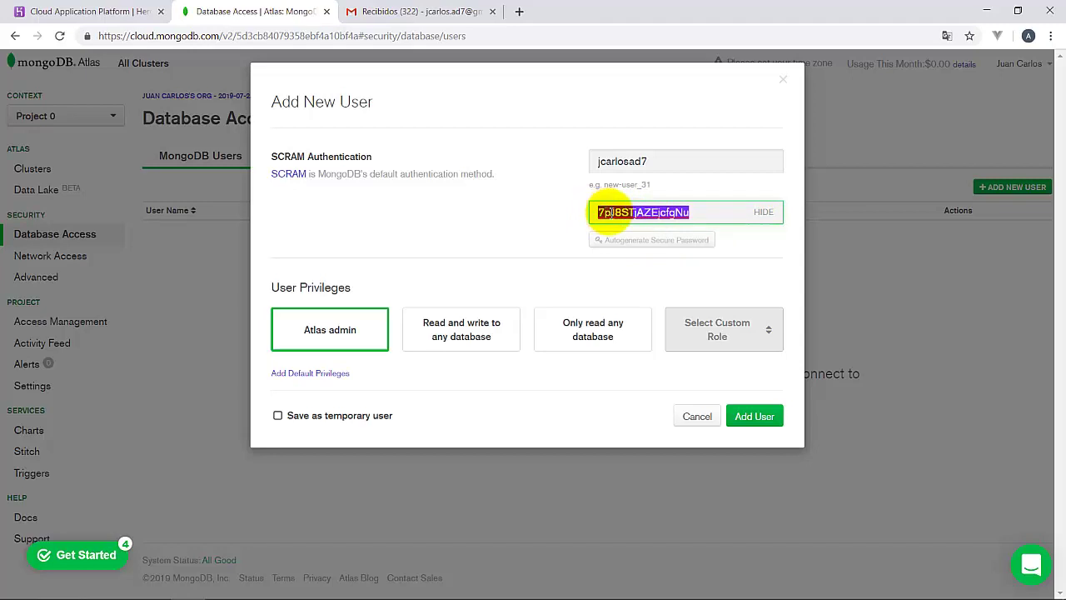
right_click(613, 215)
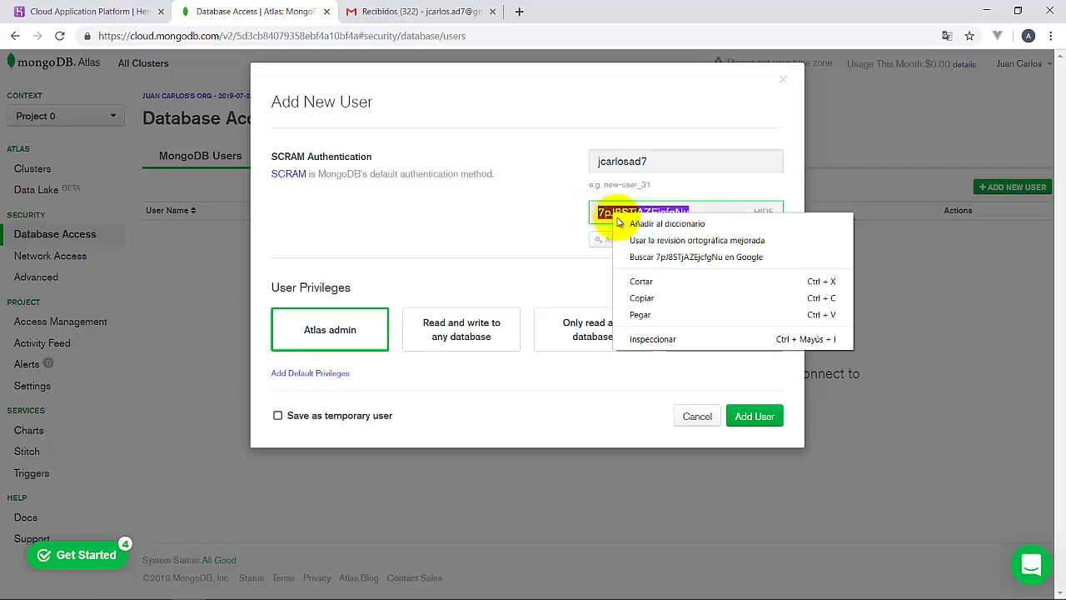
left_click(651, 302)
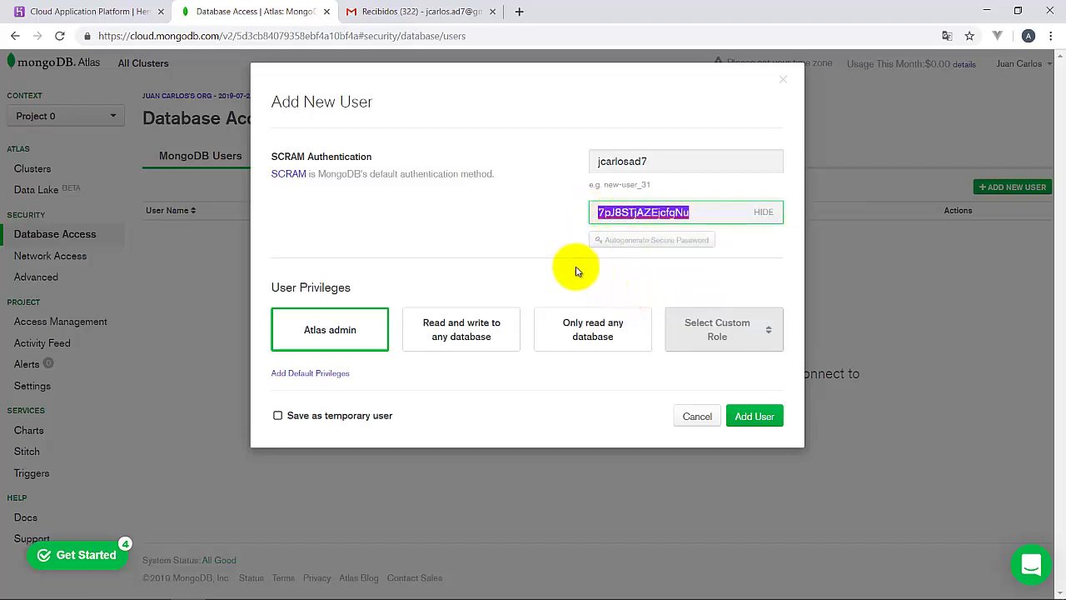
left_click(755, 421)
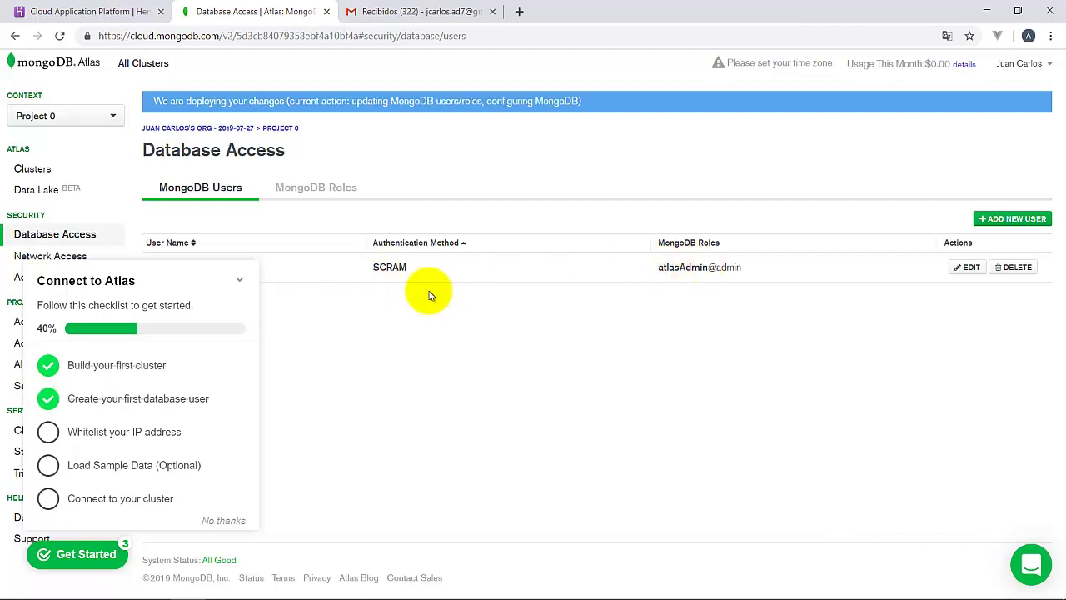
left_click(240, 281)
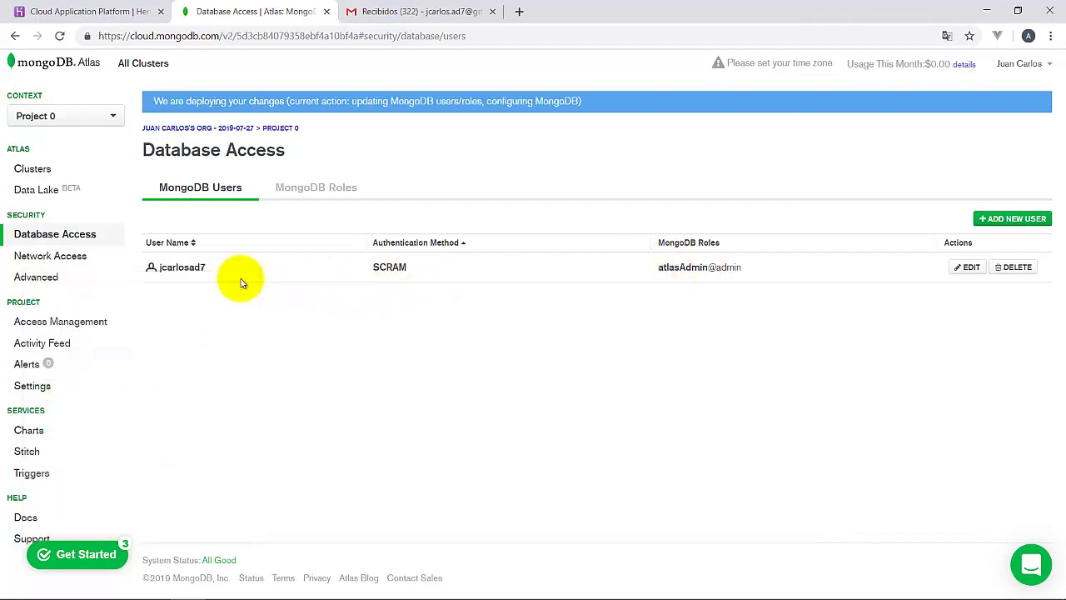
Whitelist 0.0.0.0/0 under Network Access to allow connections from anywhere.
left_click(70, 256)
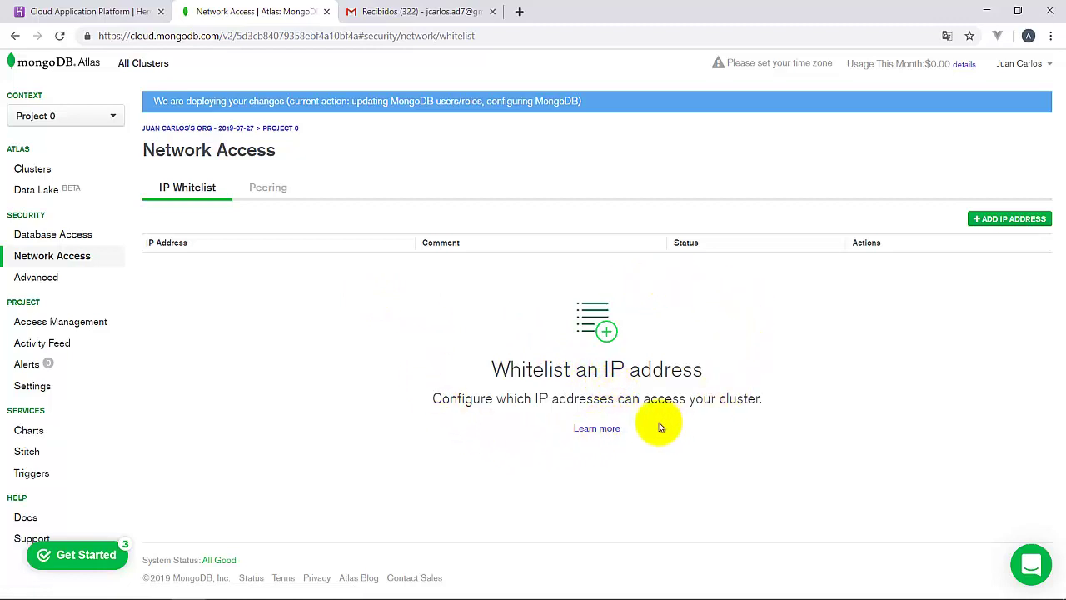
left_click(1007, 220)
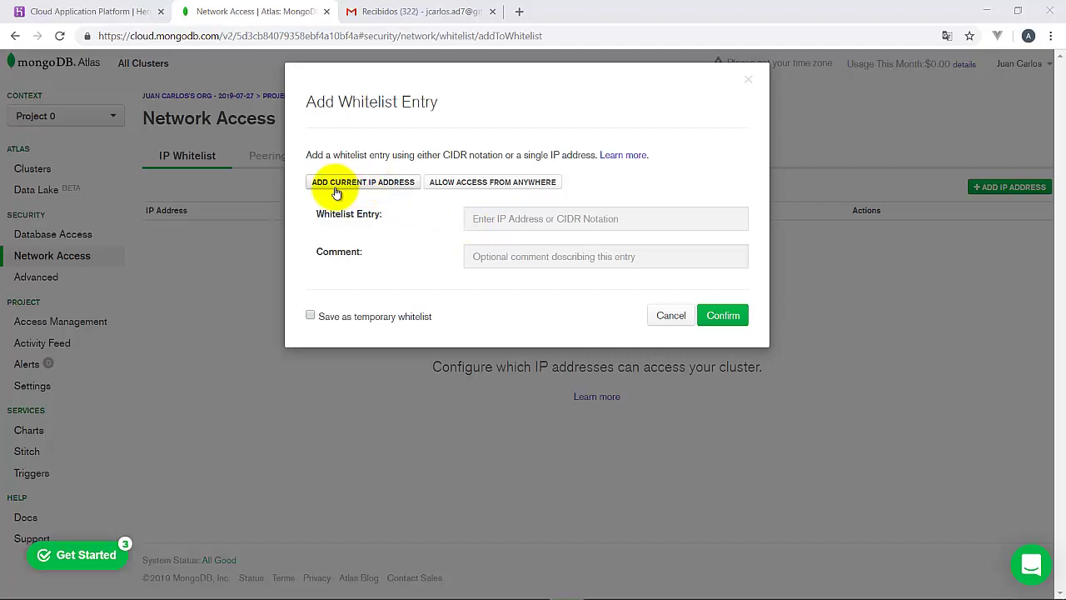
left_click(405, 183)
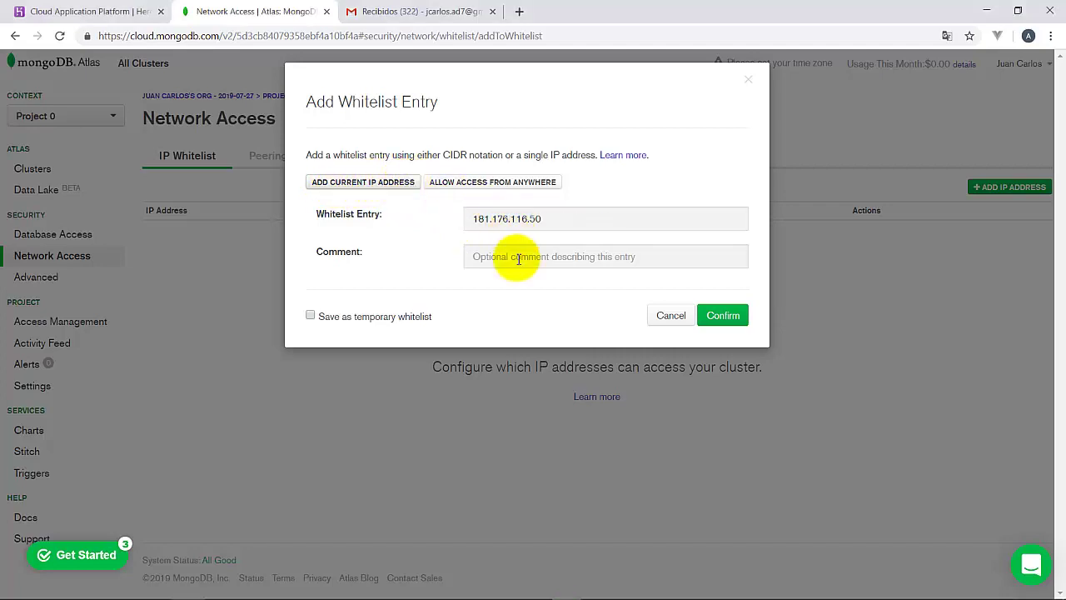
left_click_drag(554, 216, 468, 214)
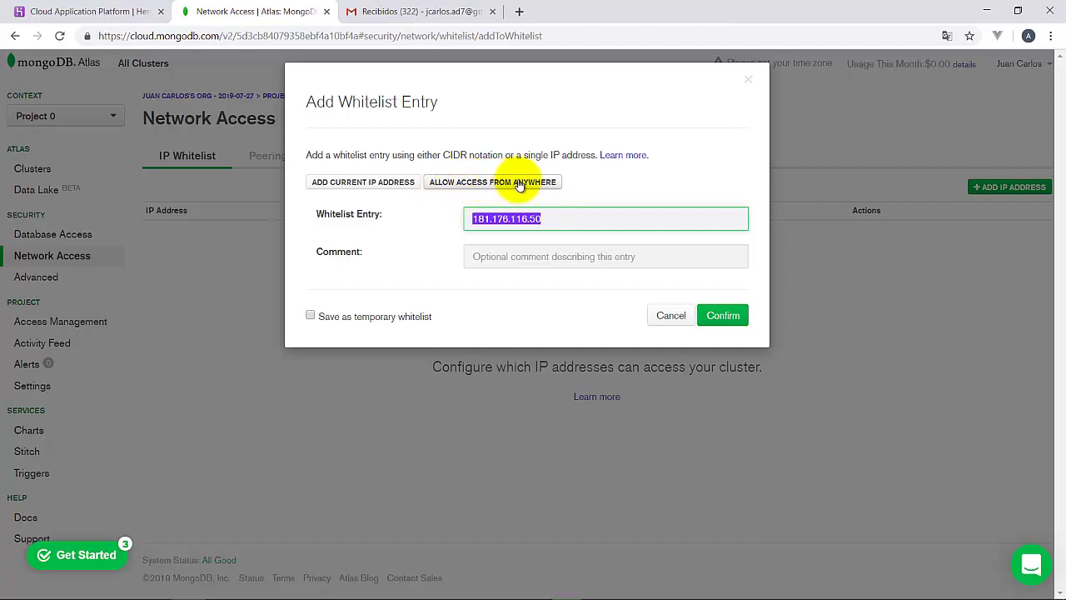
left_click(492, 184)
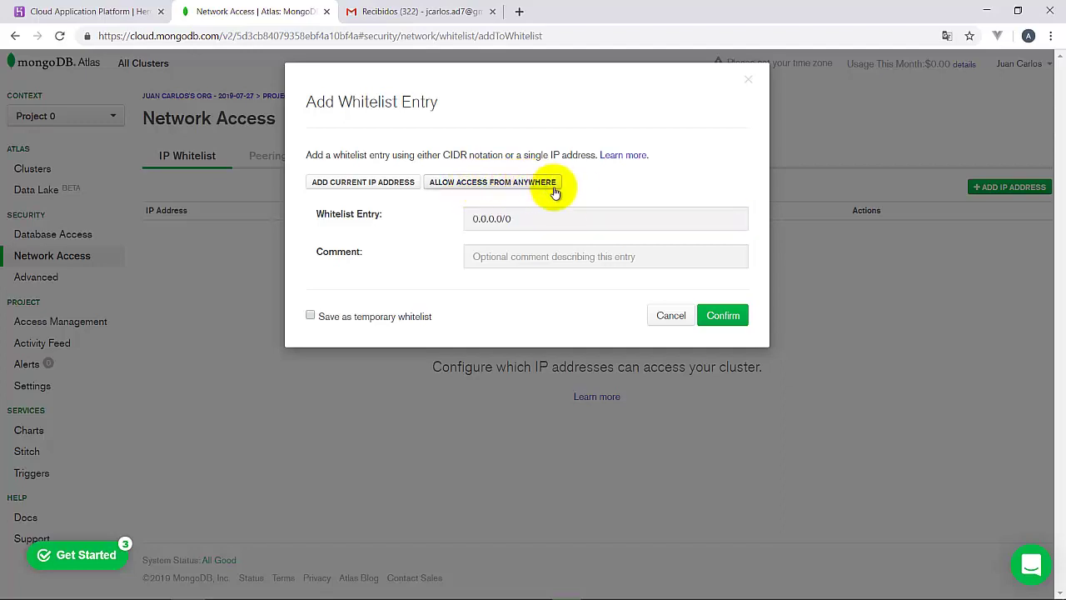
left_click(723, 316)
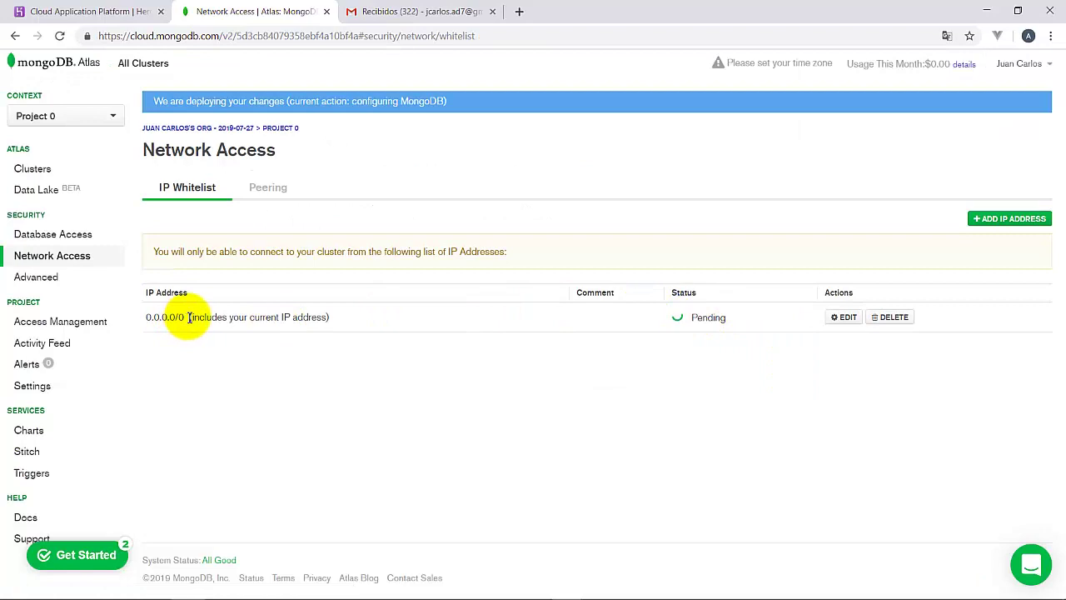
left_click_drag(185, 318, 145, 317)
left_click(145, 317)
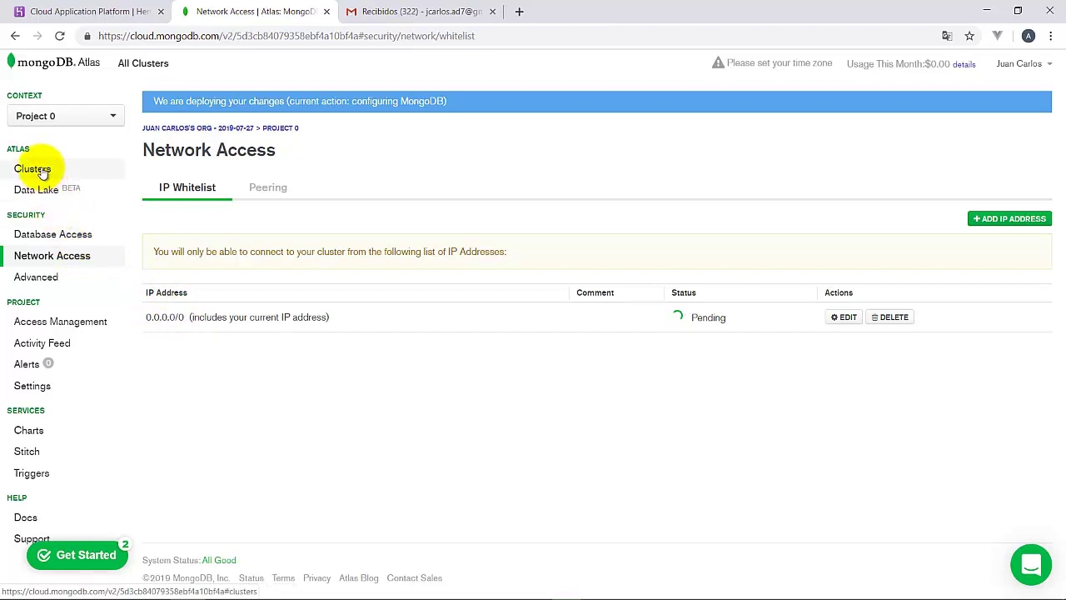
Create database dbsistema with collection usuarios in the IncanatoIT cluster's Collections.
left_click(38, 169)
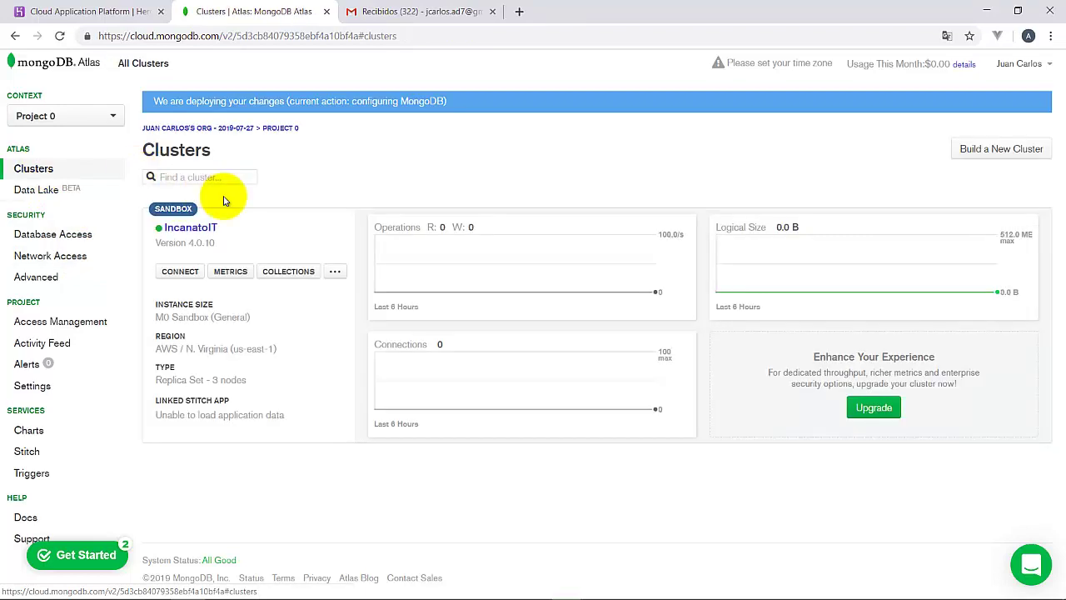
left_click(288, 273)
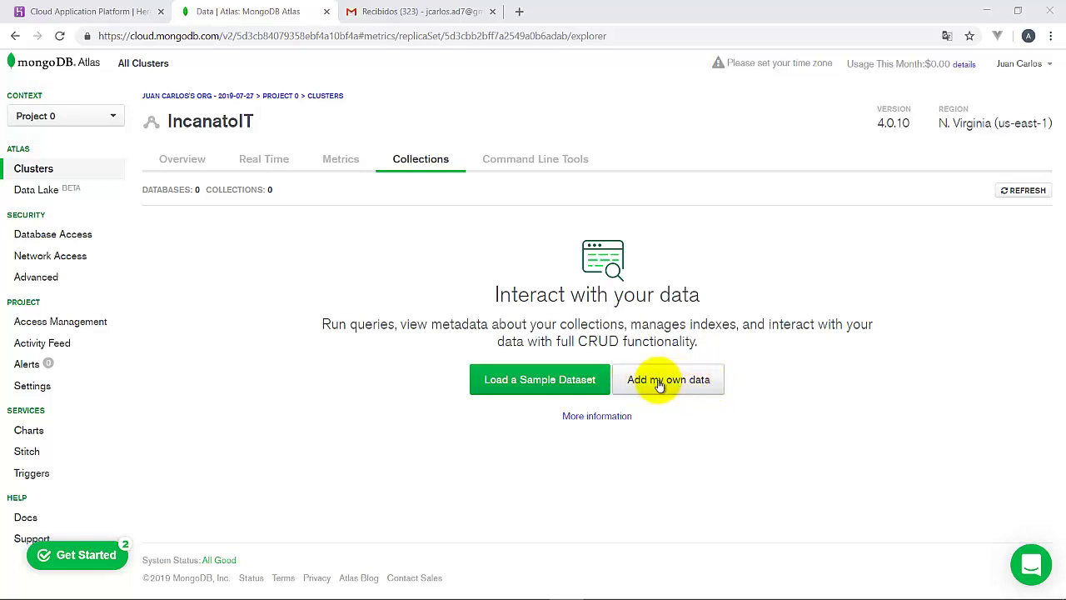
left_click(684, 384)
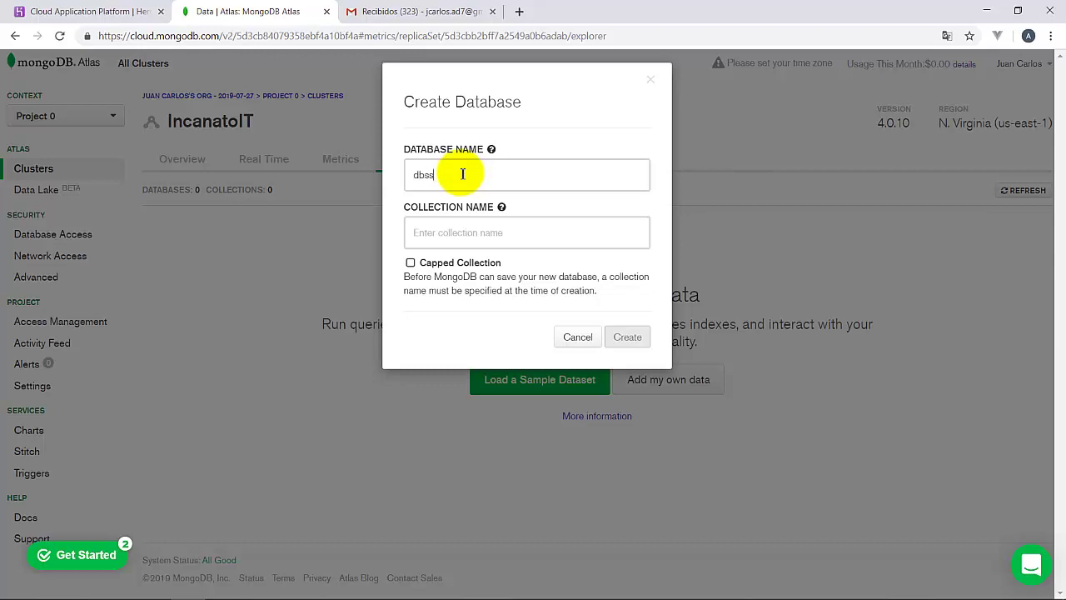
left_click(439, 232)
type("usuarios")
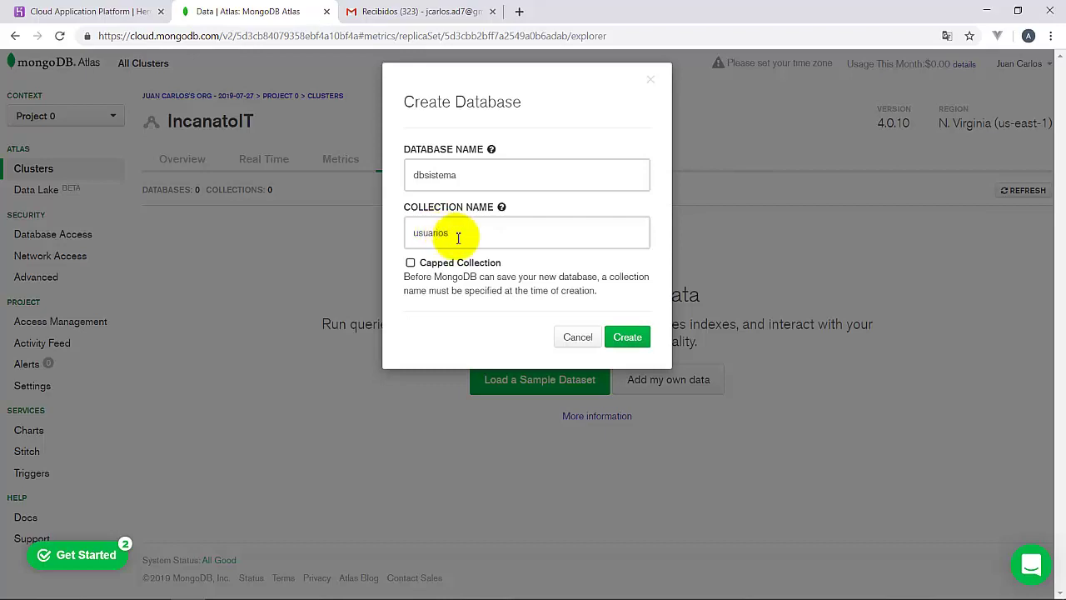
left_click_drag(452, 233, 416, 237)
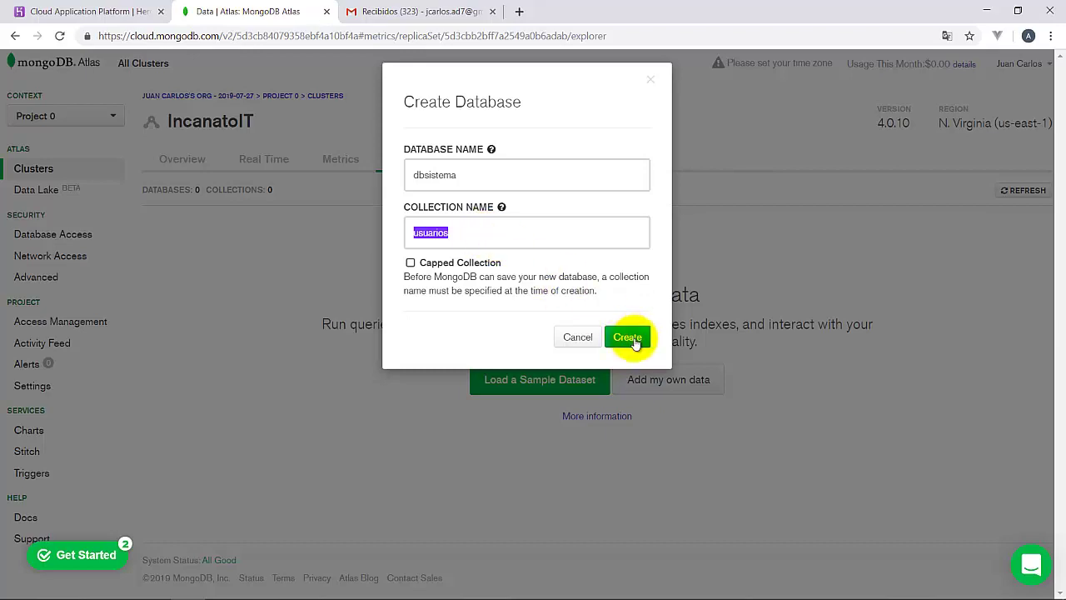
left_click(629, 339)
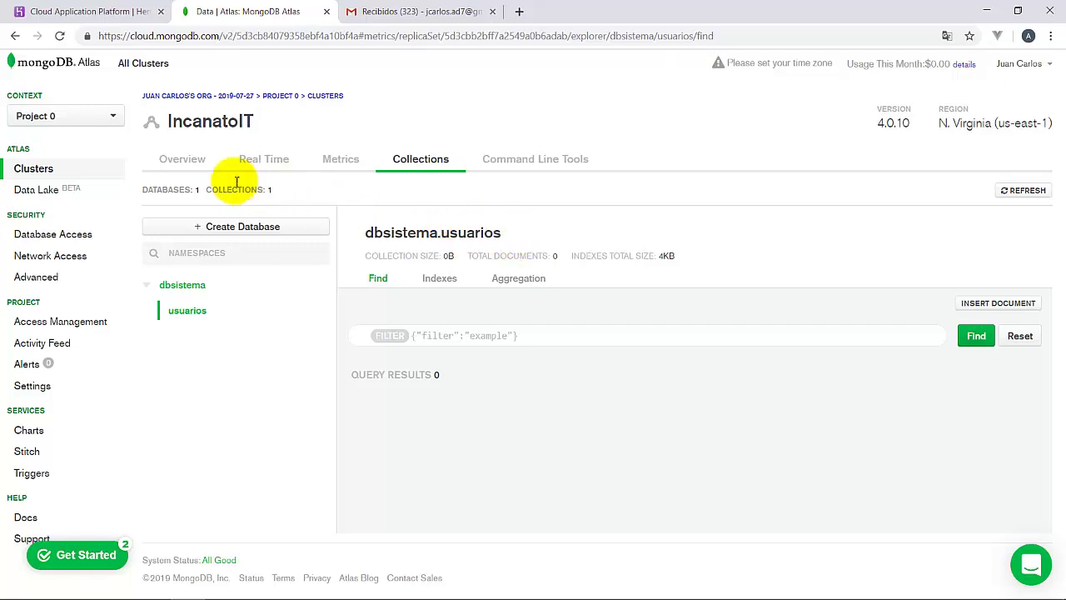
Generate the IncanatoIT application connection string for Node.js driver 3.0 or later, then bring up VS Code.
left_click(49, 169)
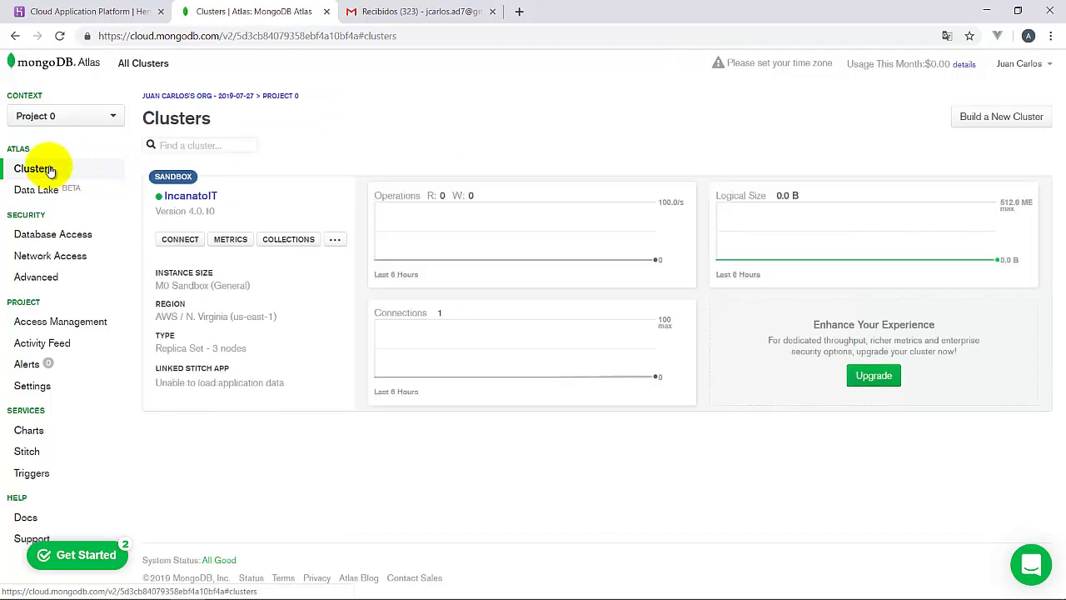
left_click(185, 240)
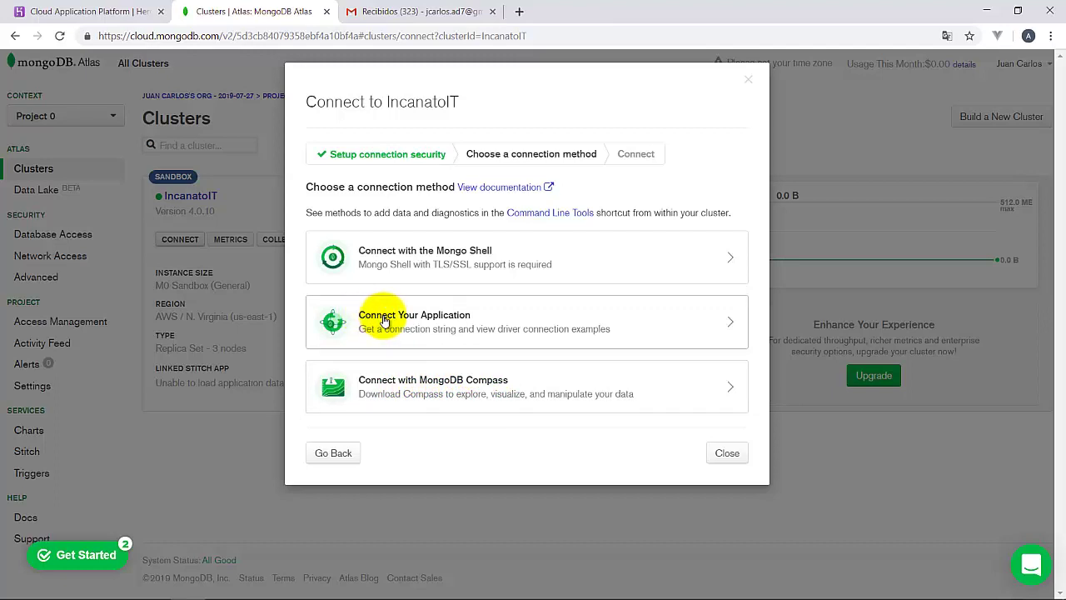
left_click(440, 324)
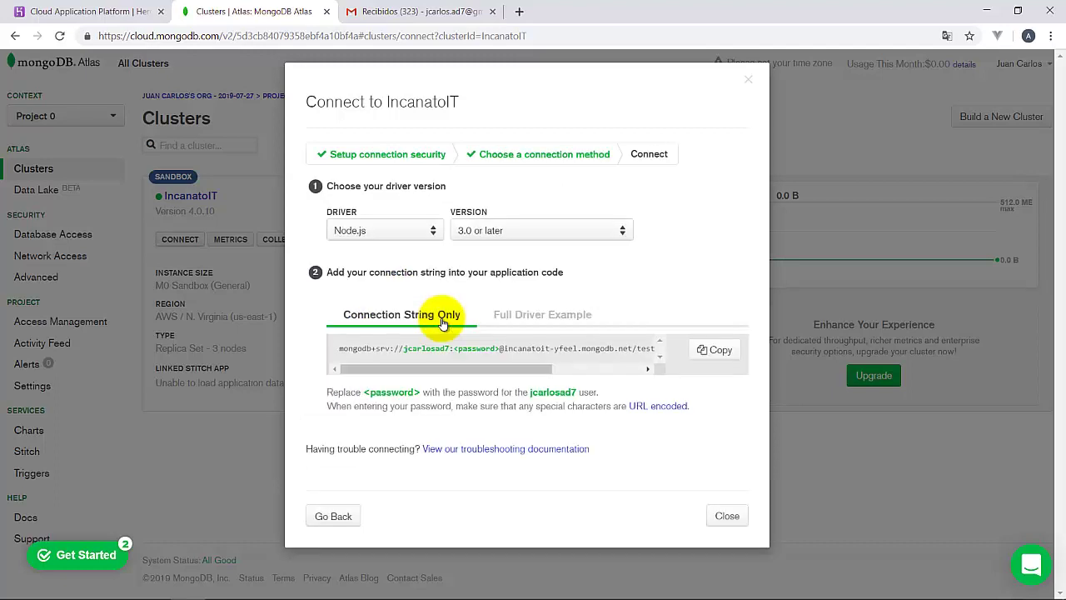
left_click(388, 235)
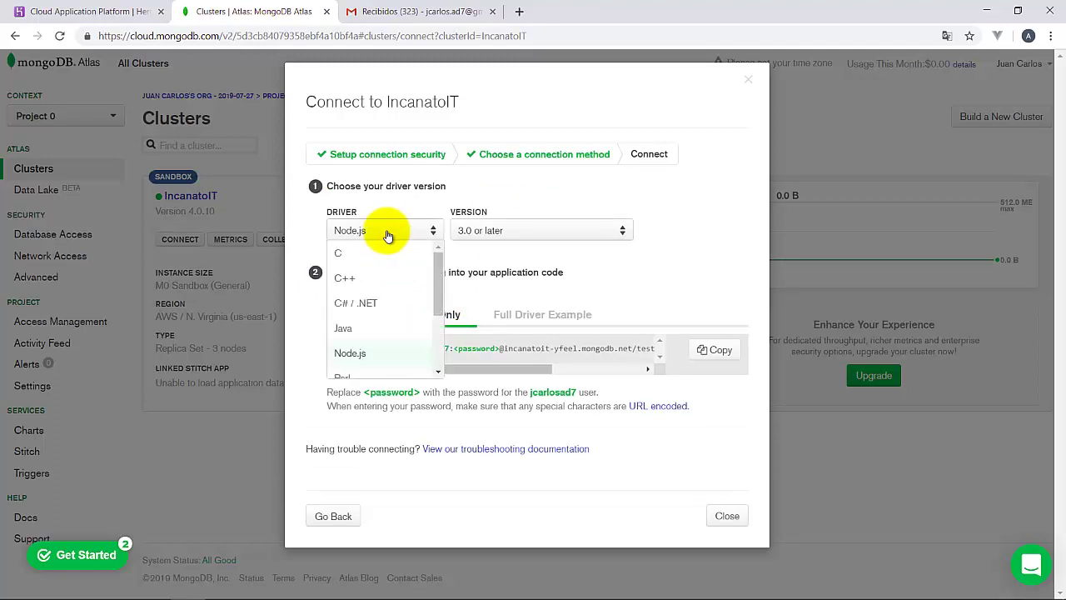
mouse_move(433, 265)
left_mouse_down()
mouse_move(444, 316)
mouse_move(436, 266)
left_mouse_up()
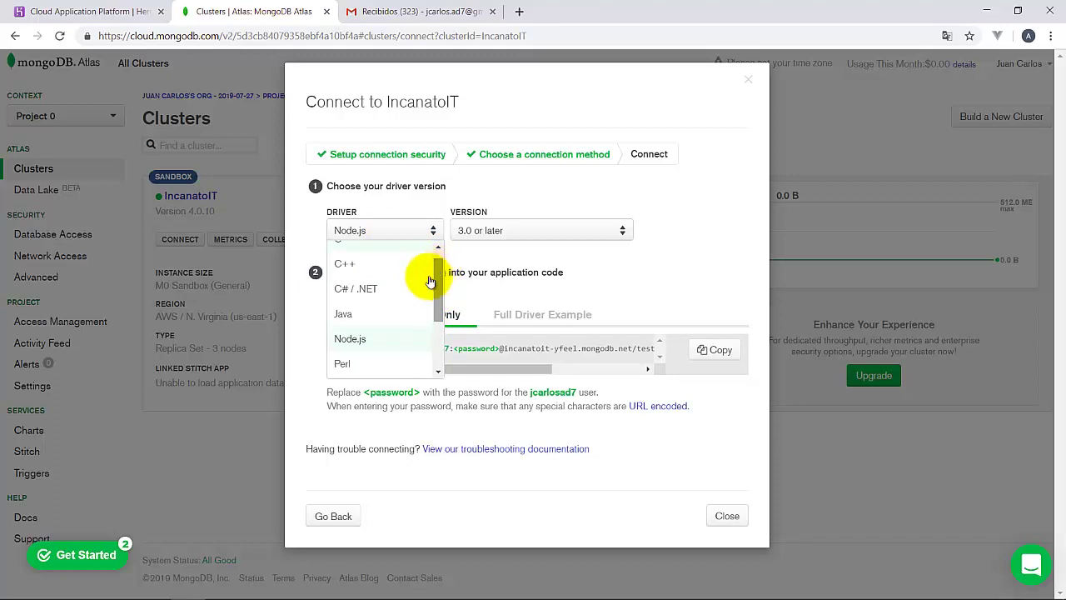
left_click(359, 340)
left_click(514, 232)
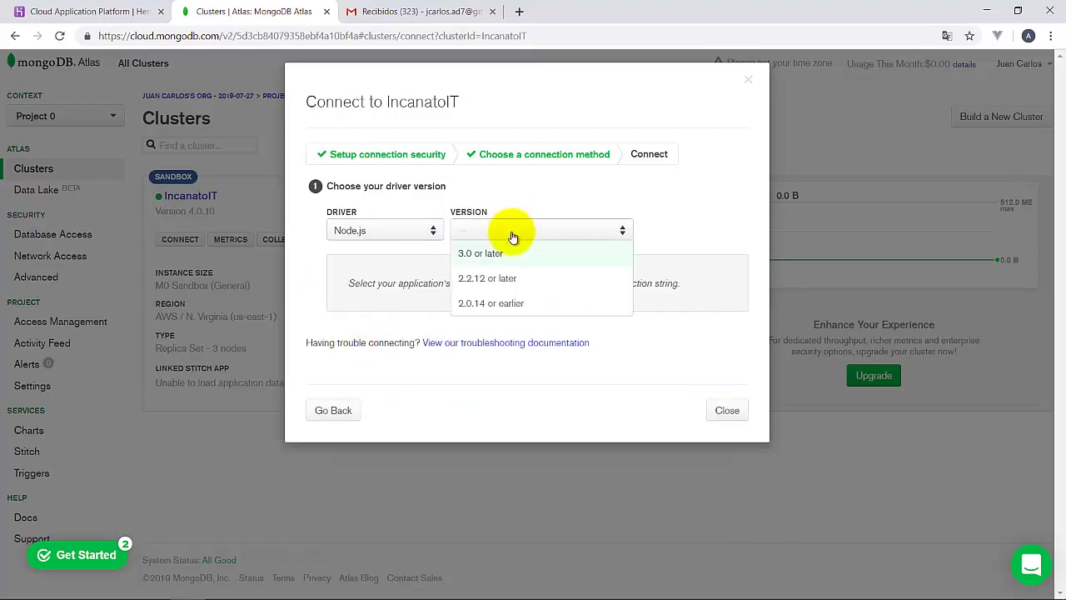
left_click(488, 253)
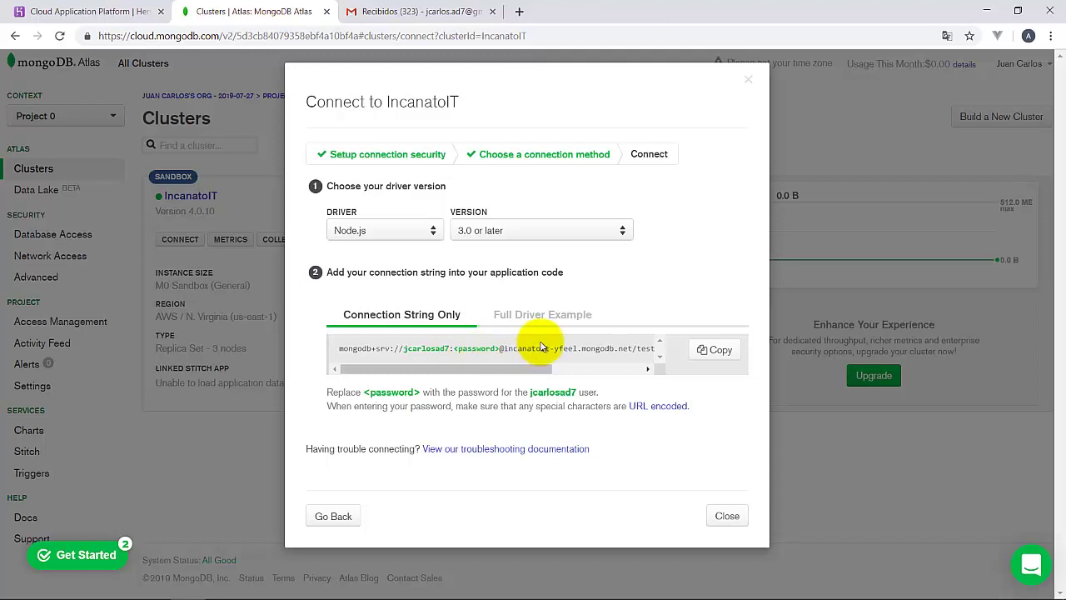
left_click(476, 583)
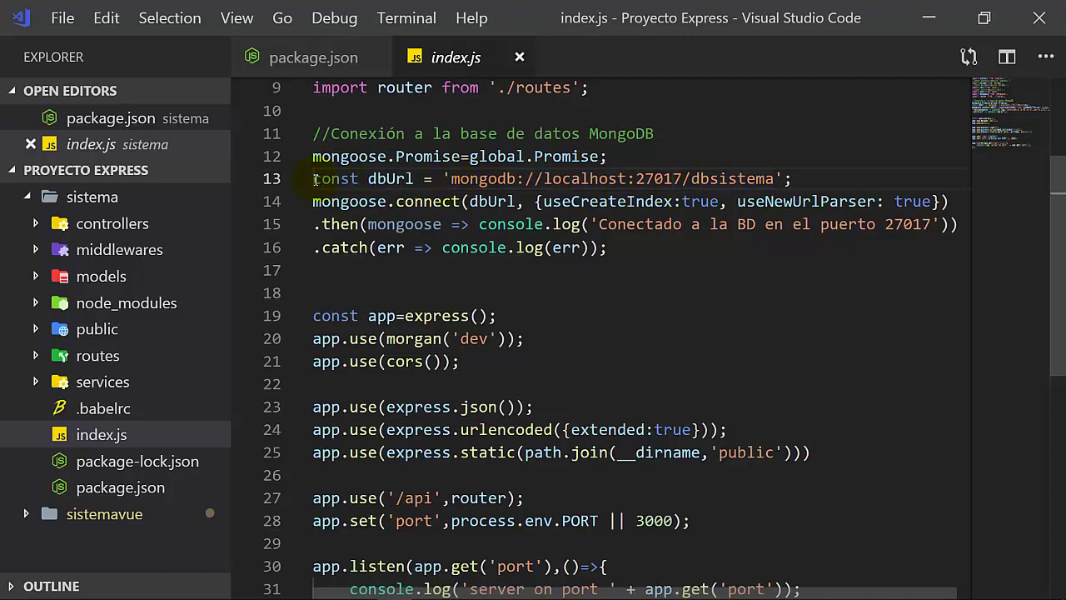
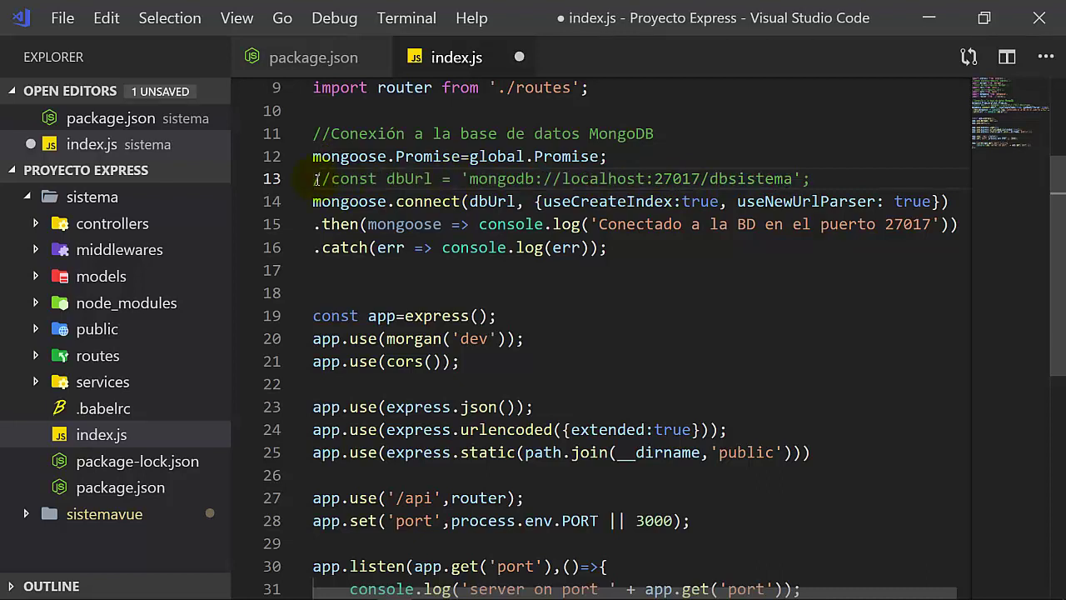
Comment out the local dbUrl line and paste the user's password onto a new line below.
key("Return")
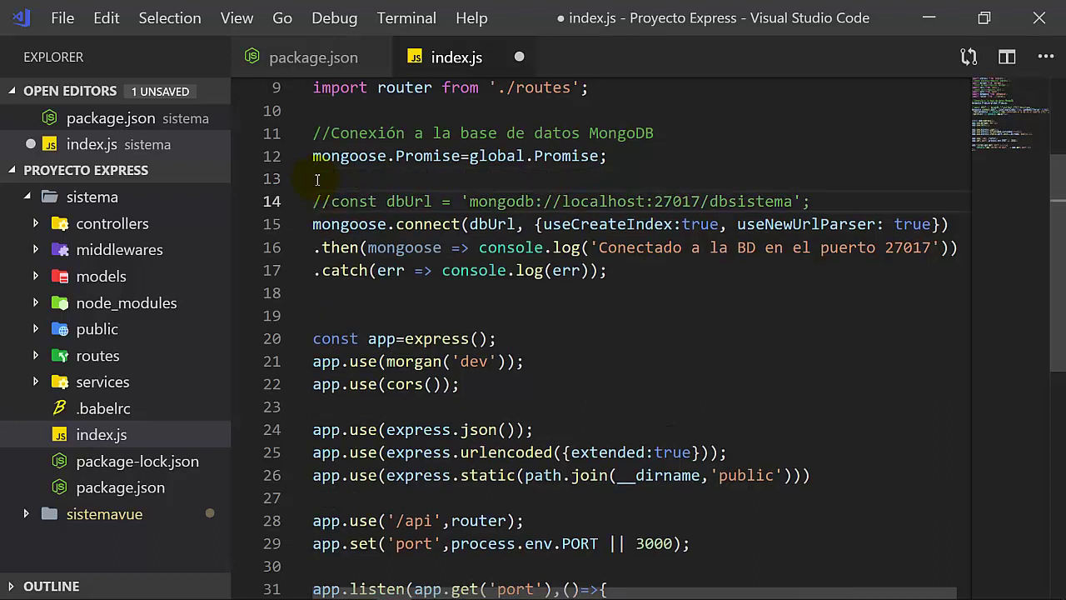
key("BackSpace")
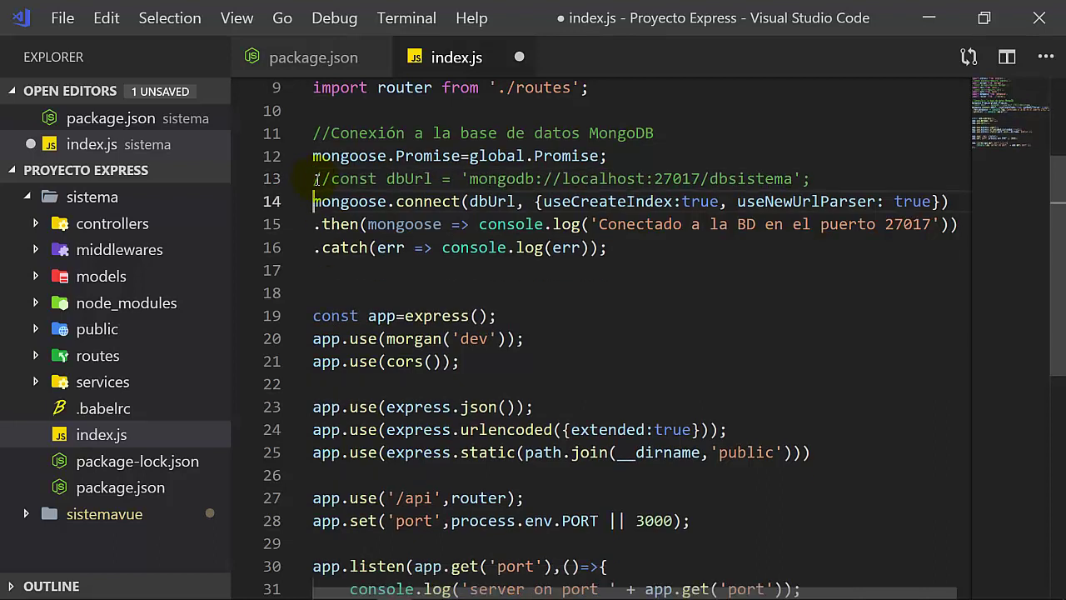
key("End")
key("Return")
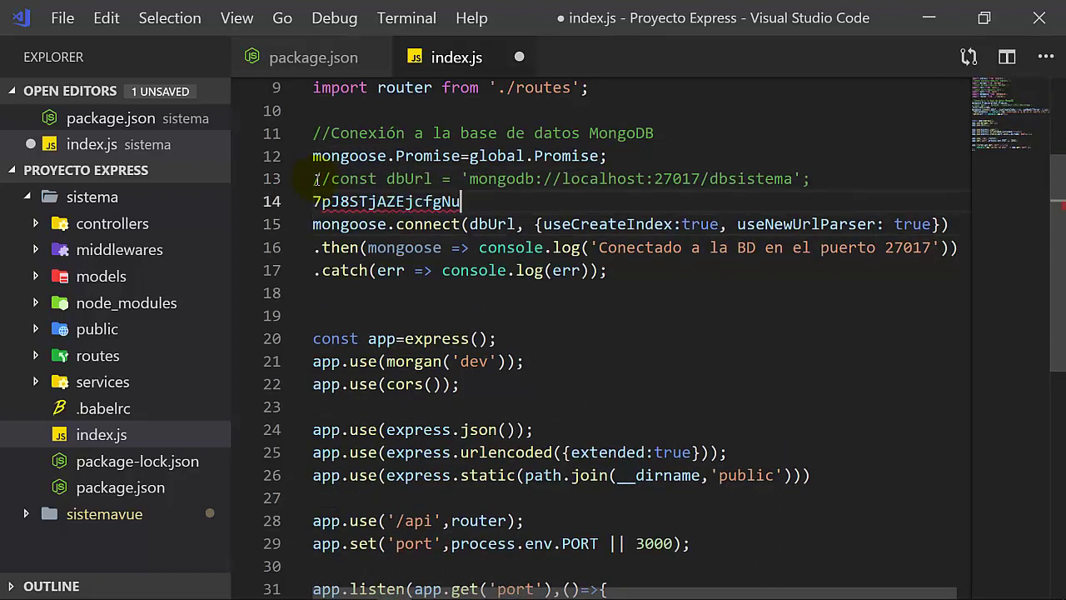
key("Return")
key("Return")
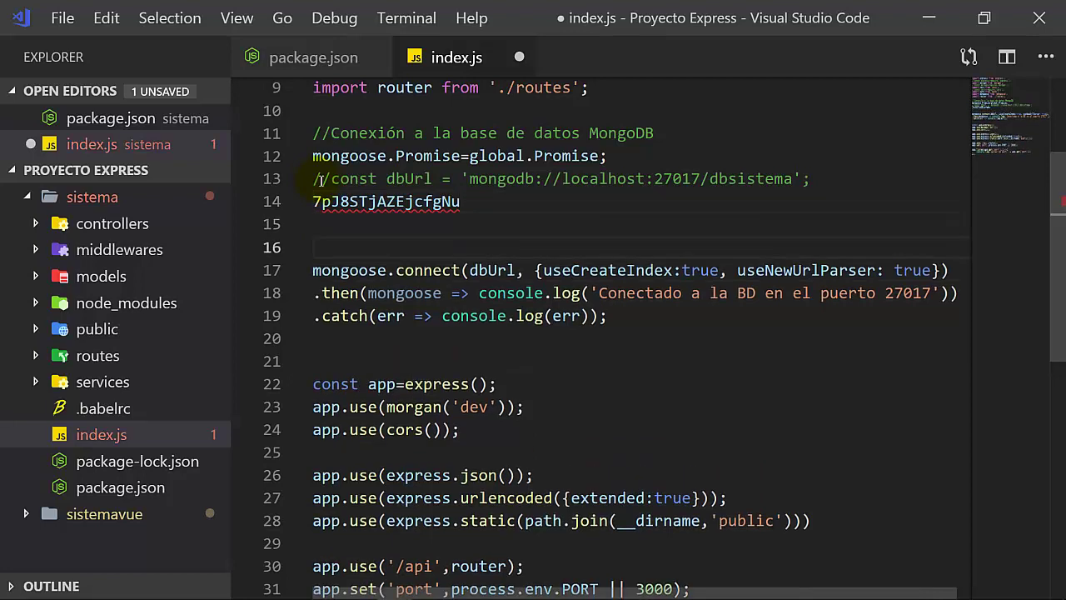
Duplicate the dbUrl statement and replace its localhost URL with the Atlas connection string.
left_click_drag(332, 179, 819, 176)
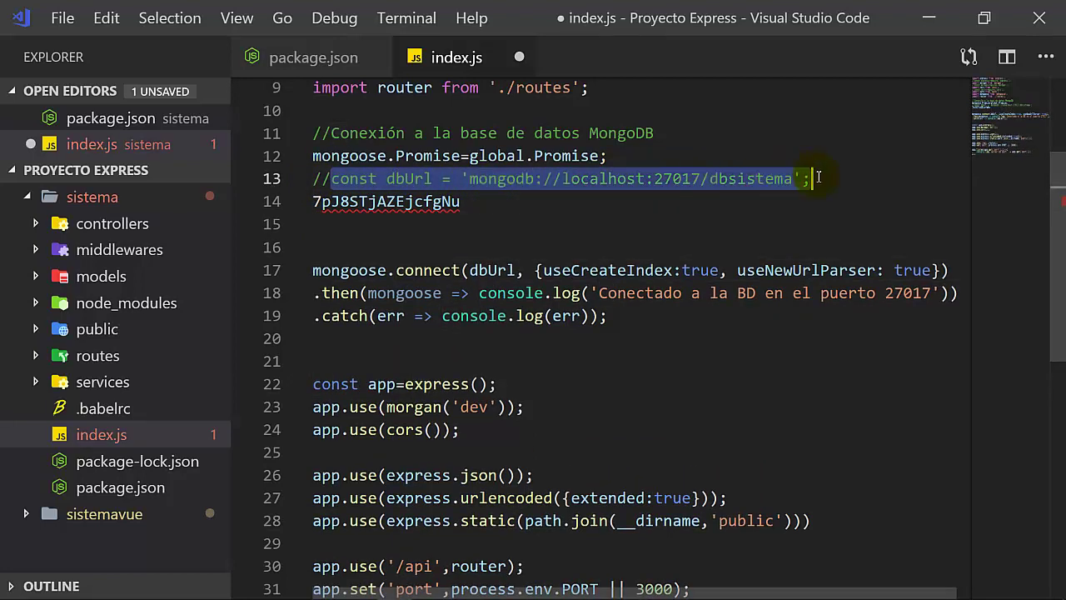
key("ctrl+c")
left_click(353, 235)
key("ctrl+v")
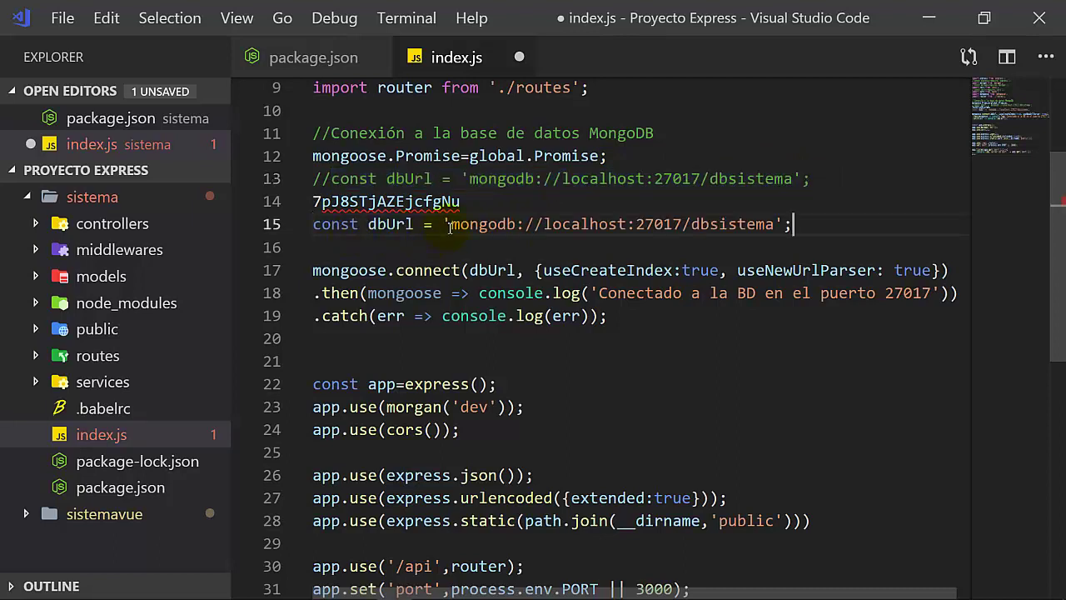
left_click_drag(495, 227, 771, 230)
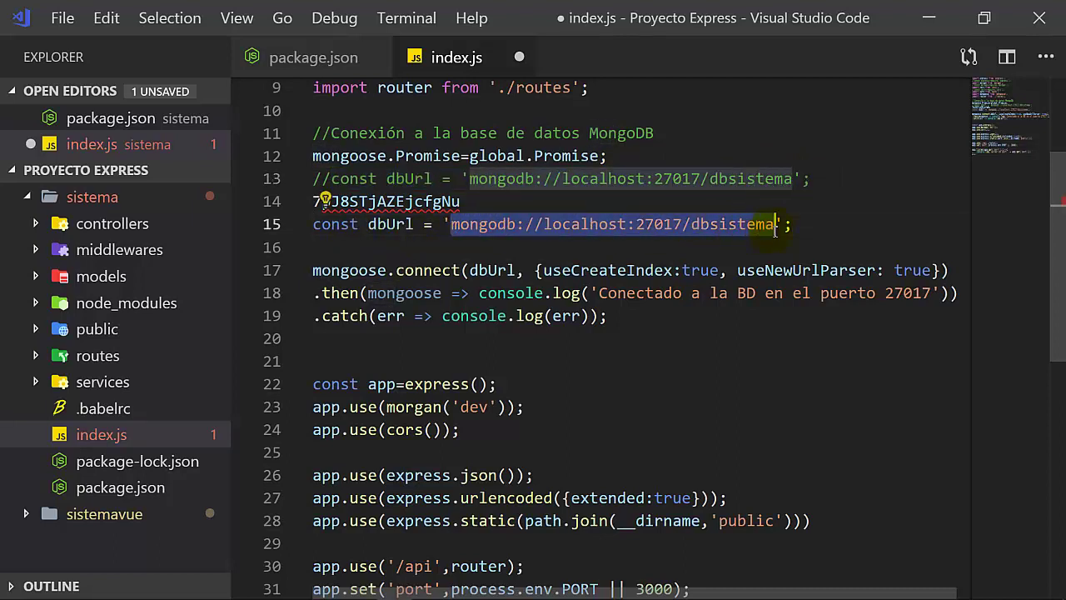
key("BackSpace")
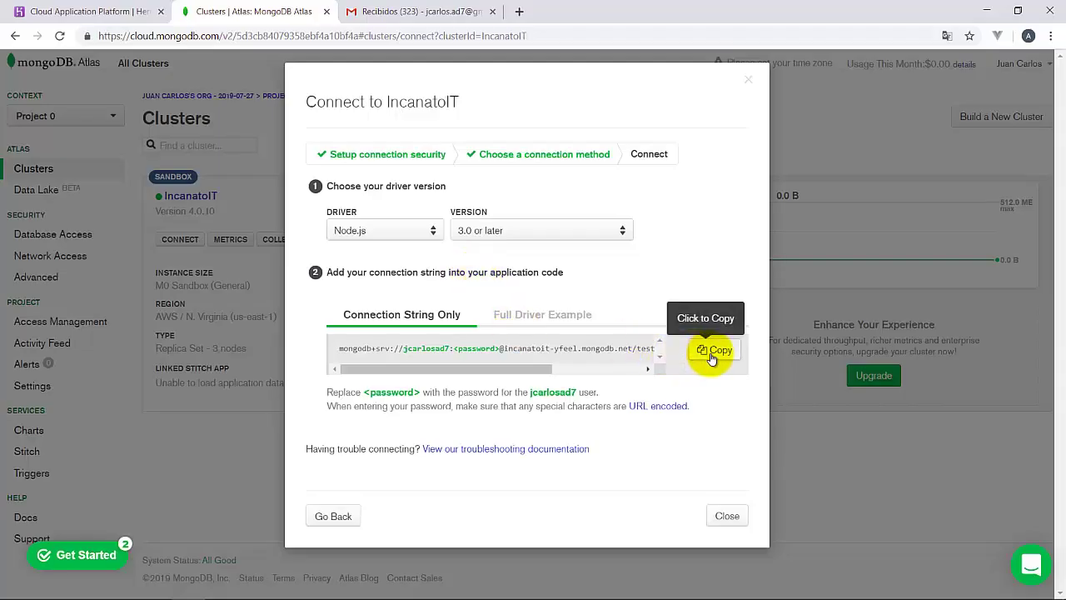
left_click(712, 353)
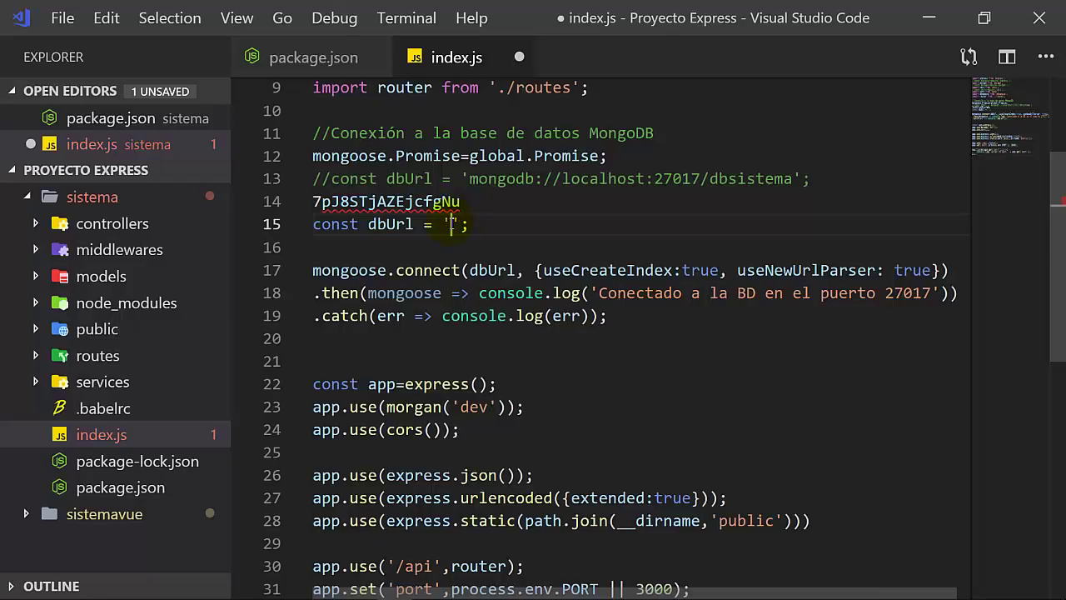
key("ctrl+v")
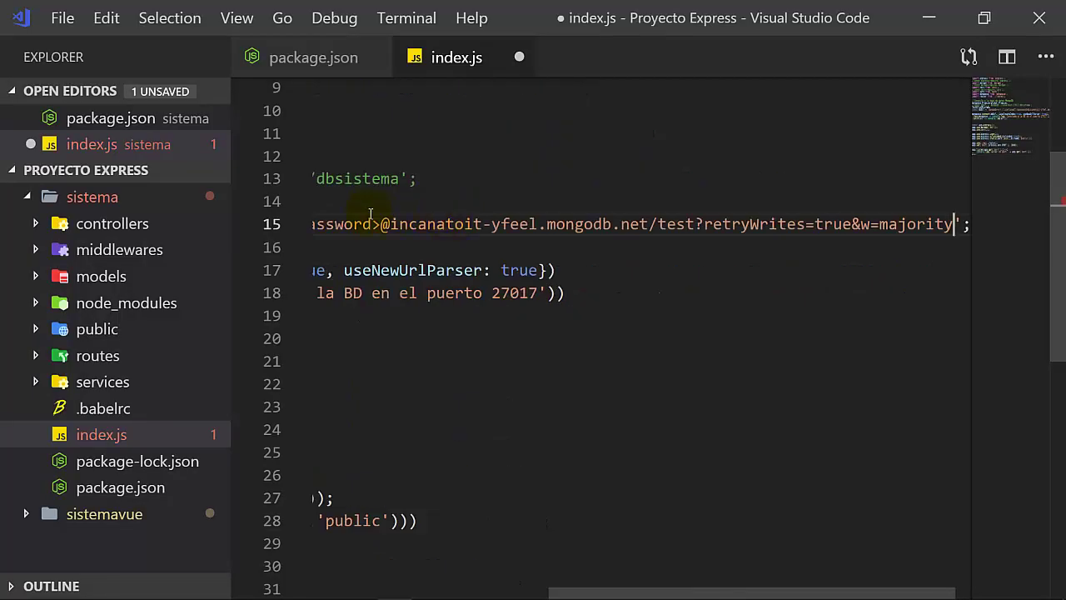
Replace the <password> placeholder in the connection string with the user's password.
left_click_drag(50, 221, 20, 226)
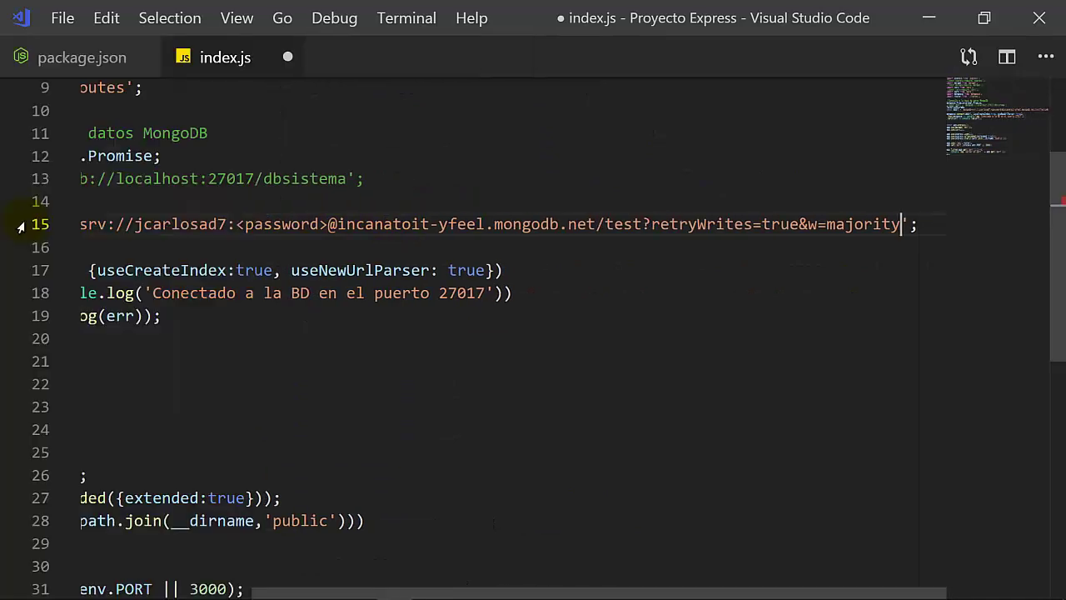
left_click_drag(453, 593, 239, 597)
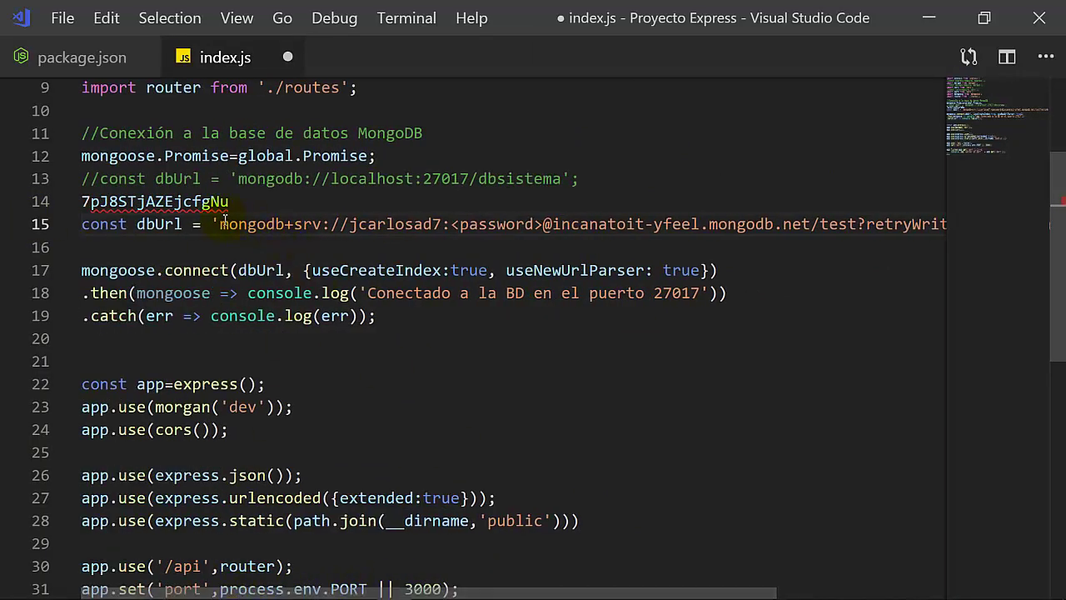
left_click_drag(221, 223, 443, 224)
left_click(174, 202)
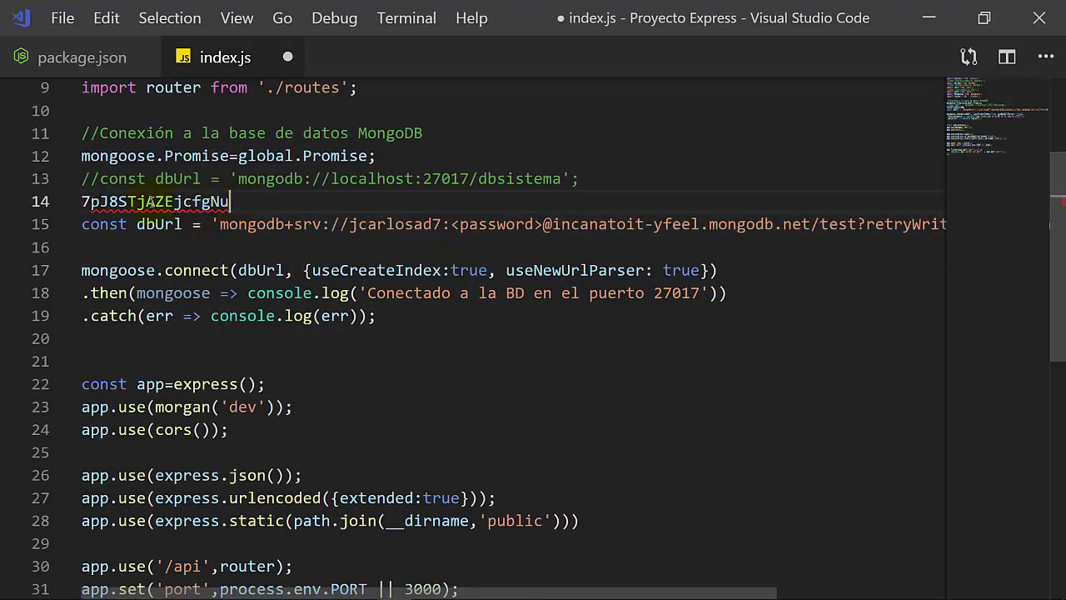
left_click(74, 202, "shift")
right_click(101, 202)
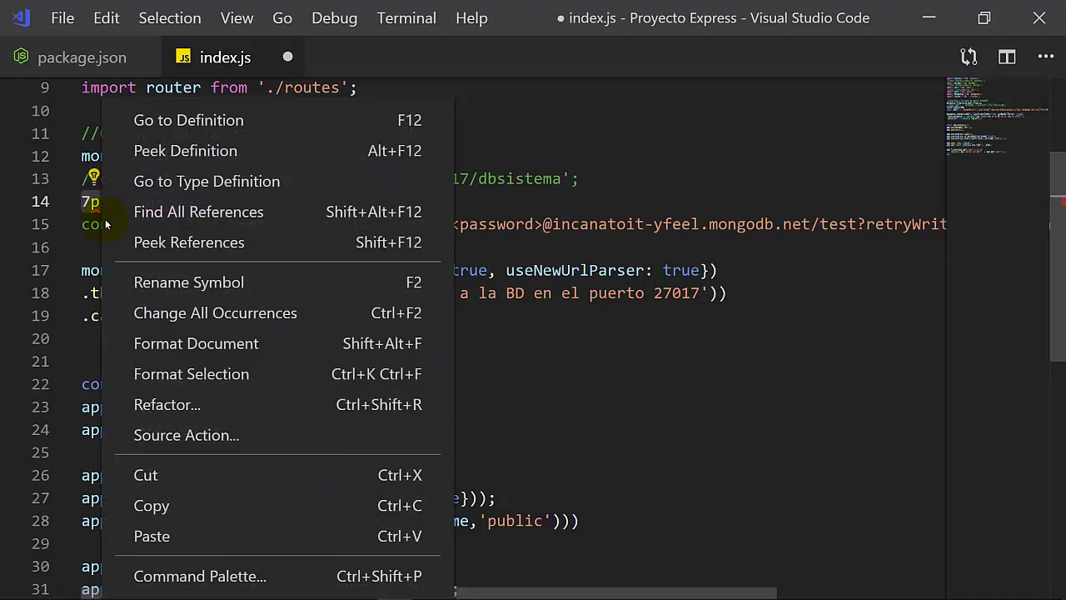
left_click(172, 474)
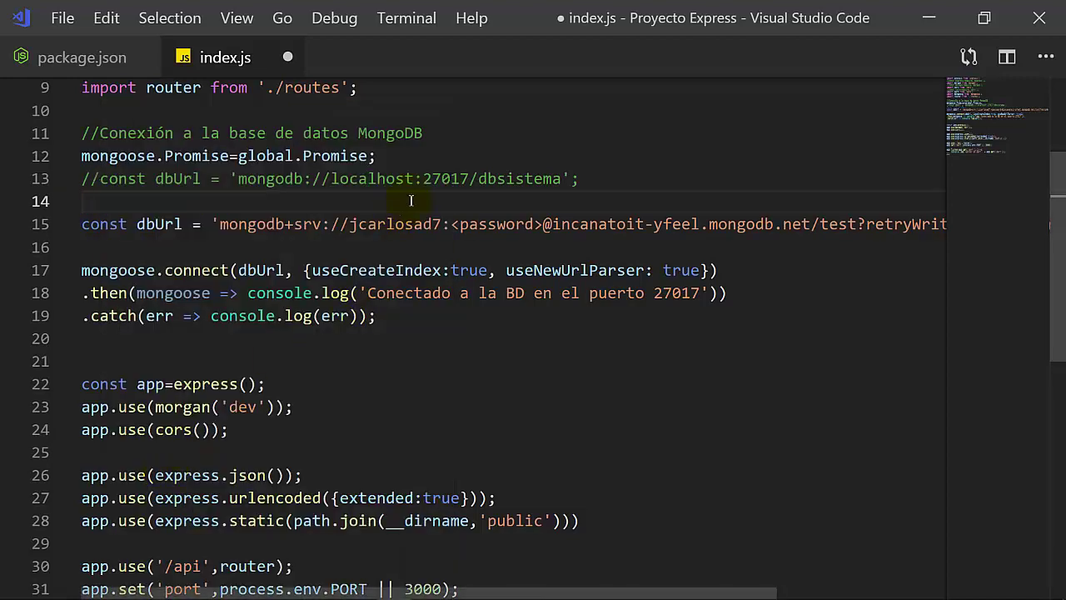
key("BackSpace")
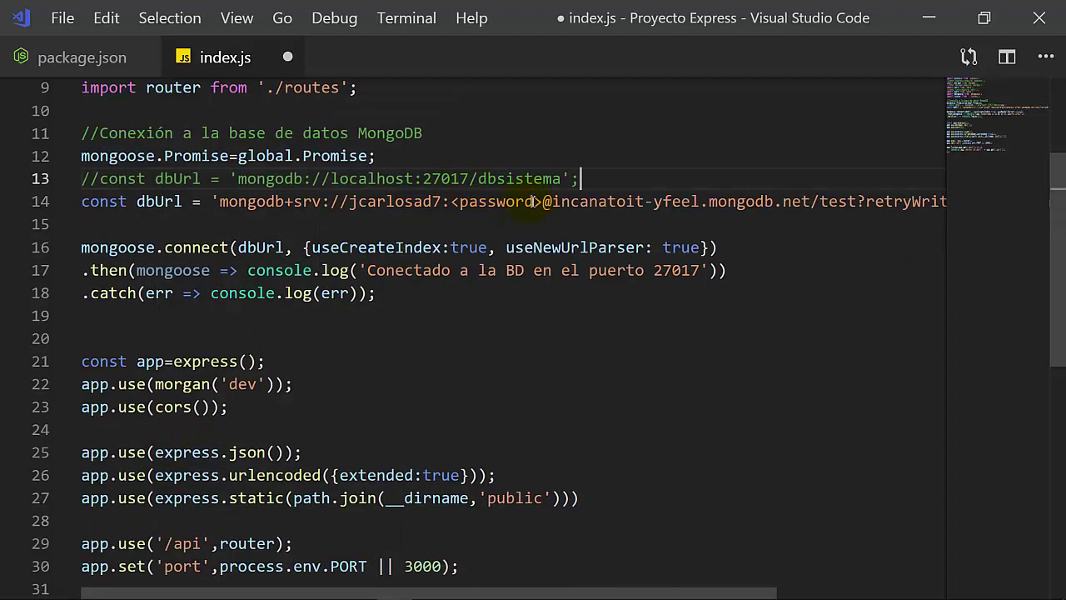
left_click_drag(542, 202, 451, 203)
key("ctrl+v")
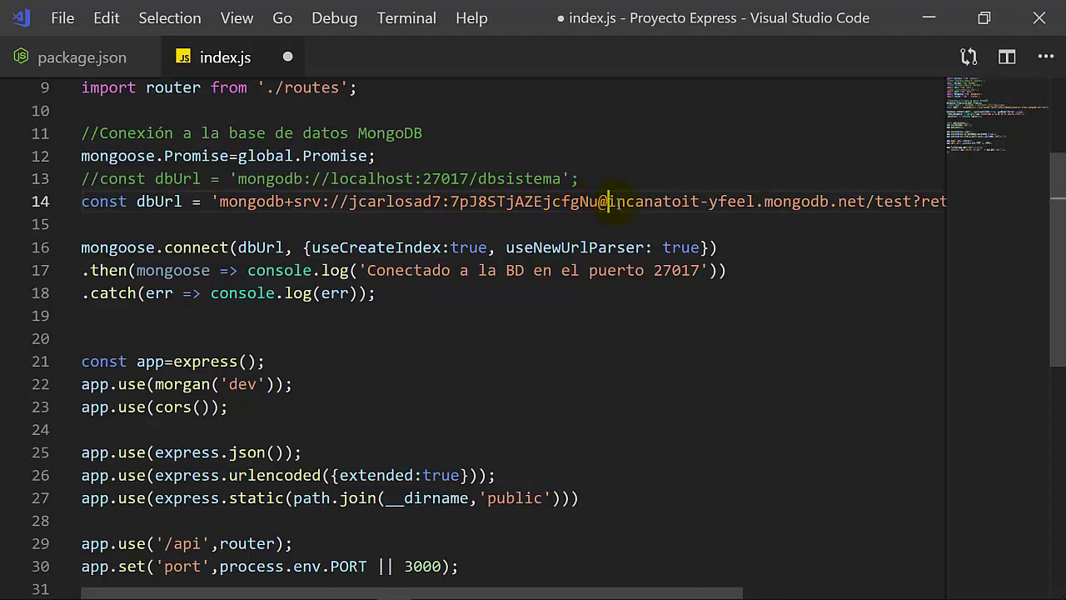
Change the connection string's database from test to dbsistema.
left_click_drag(611, 202, 856, 202)
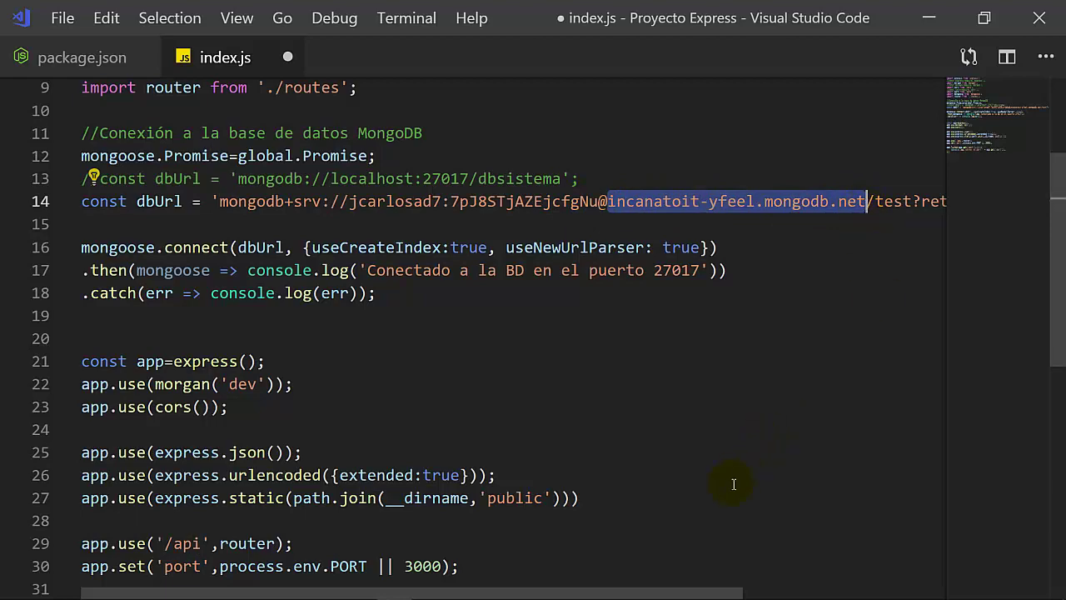
left_click_drag(678, 588, 890, 573)
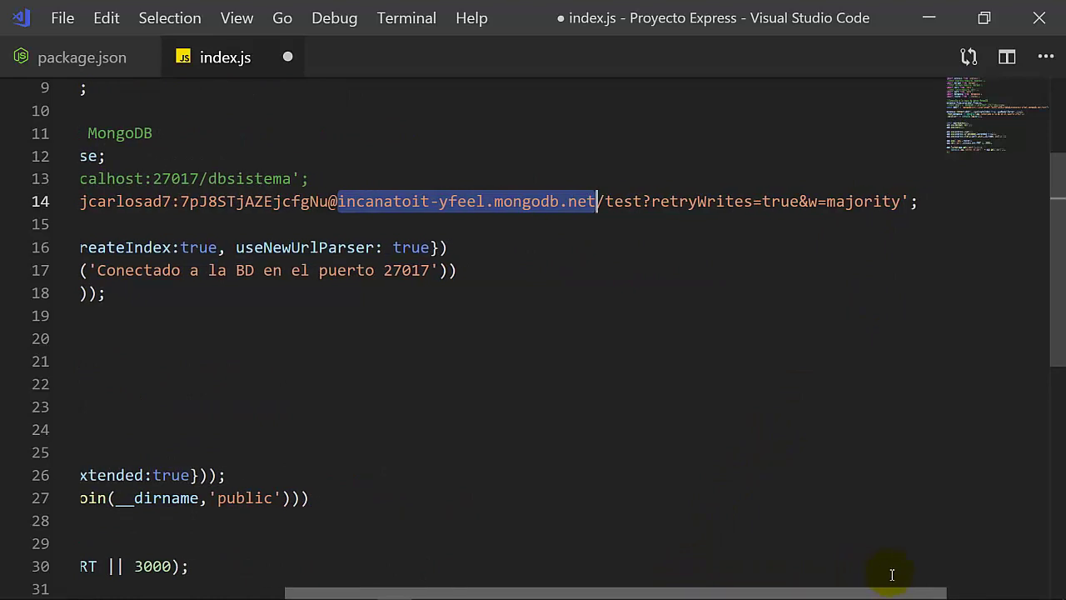
left_click(642, 204)
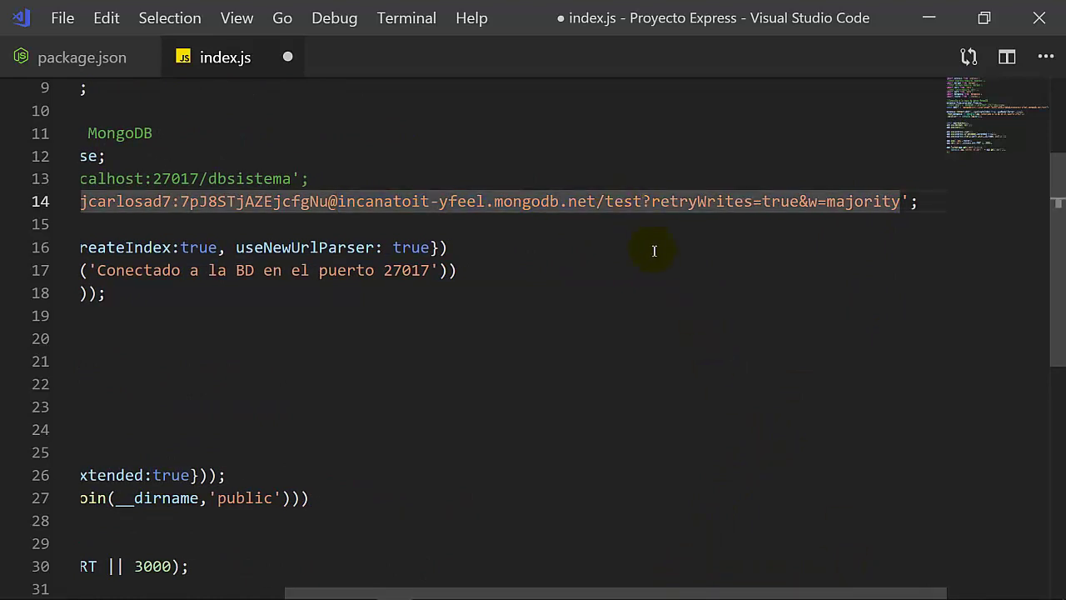
key("BackSpace")
key("BackSpace")
key("BackSpace")
key("BackSpace")
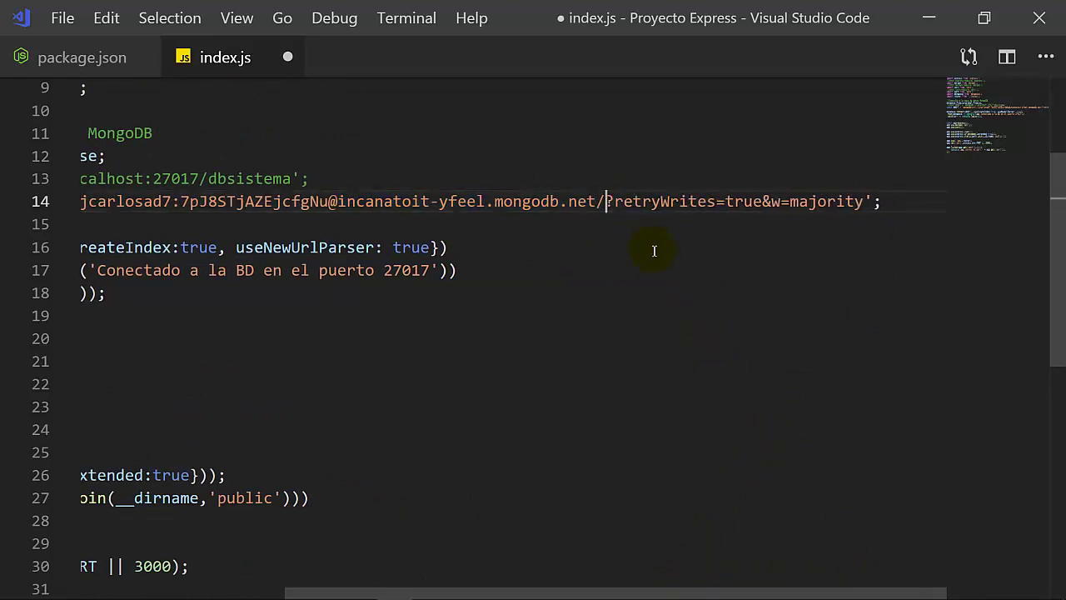
type("dbsistema")
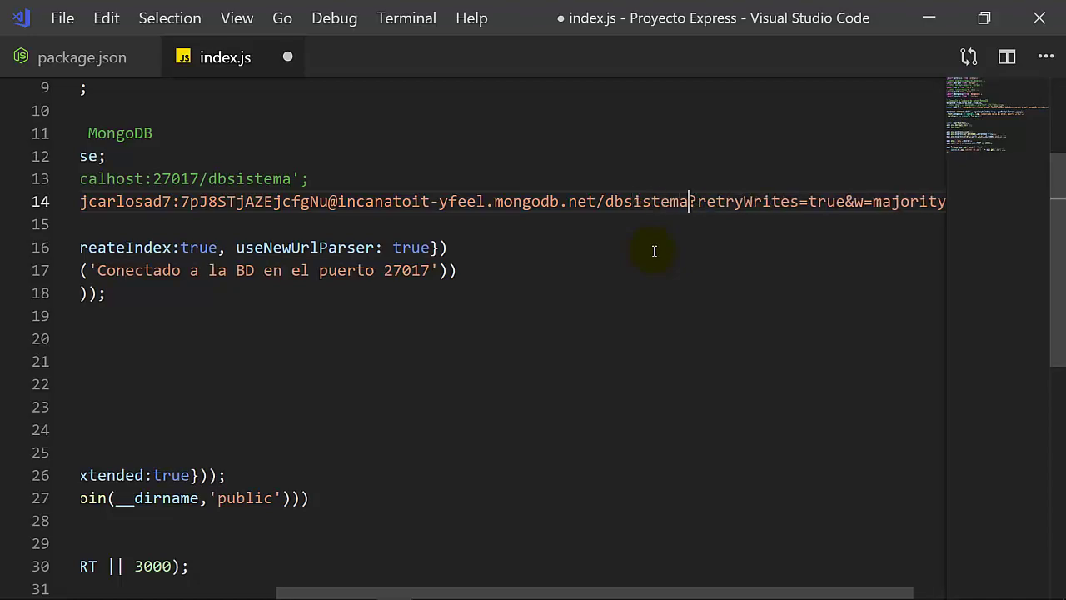
key("alt+Tab")
mouse_move(595, 369)
left_mouse_down()
mouse_move(392, 364)
mouse_move(595, 372)
left_mouse_up()
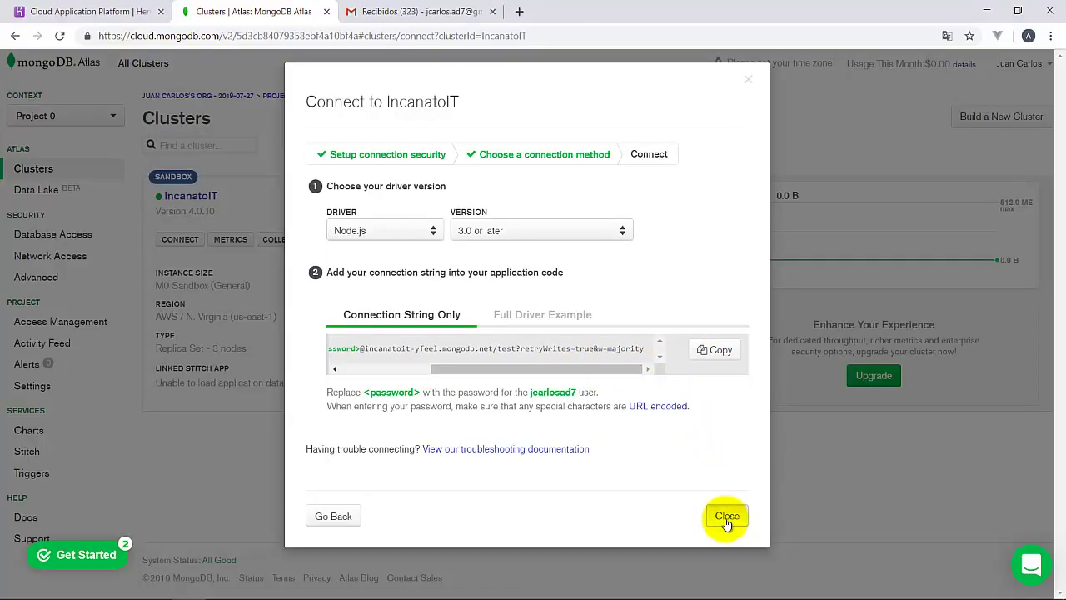
Close the Connect dialog and confirm dbsistema.usuarios holds 0 documents.
left_click(725, 516)
left_click(302, 241)
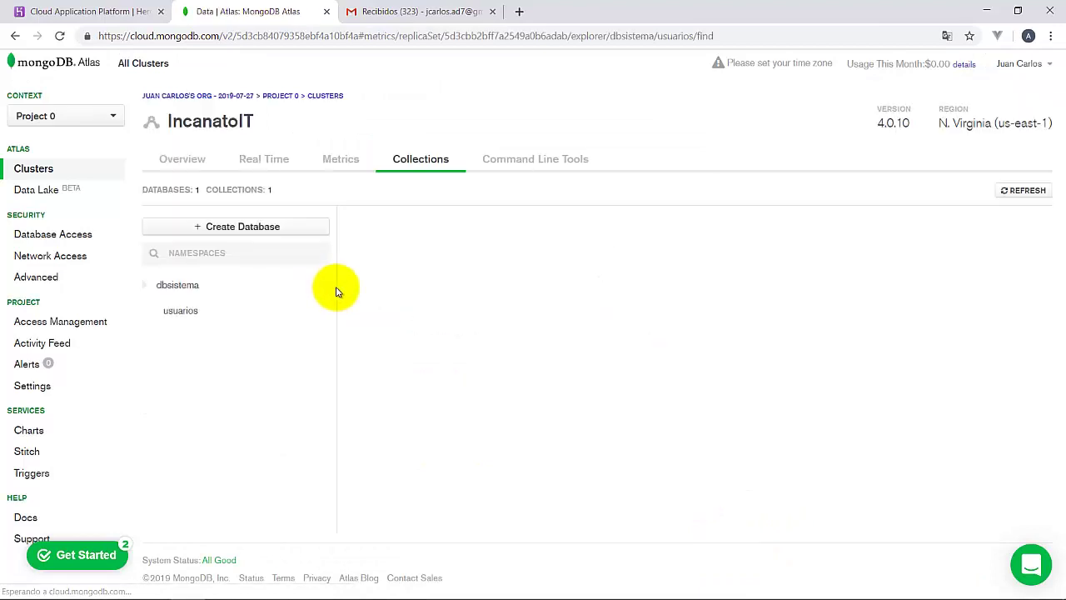
left_click_drag(368, 234, 439, 234)
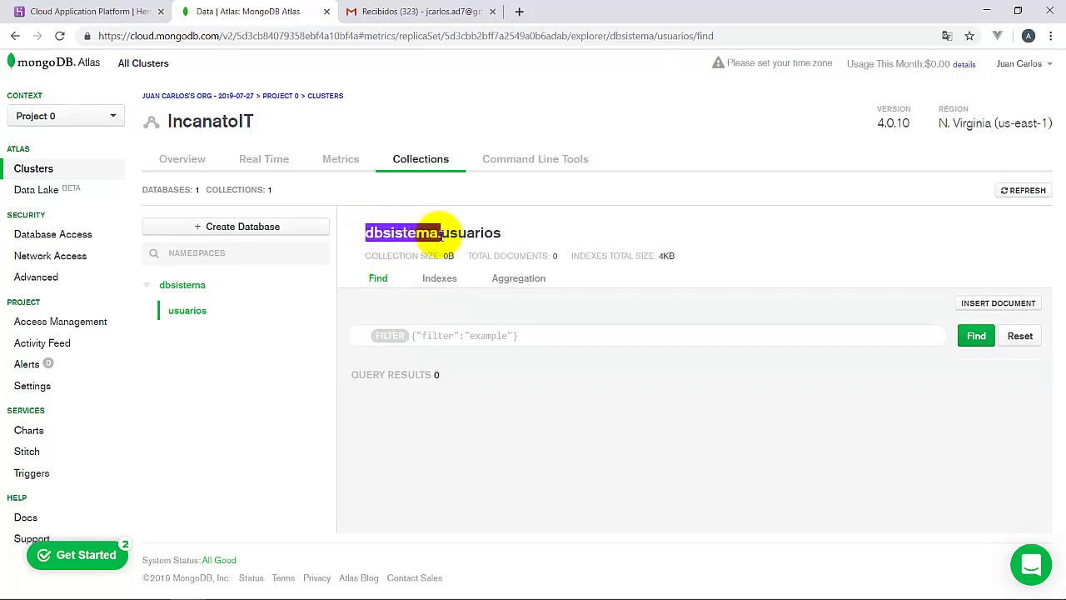
left_click(62, 237)
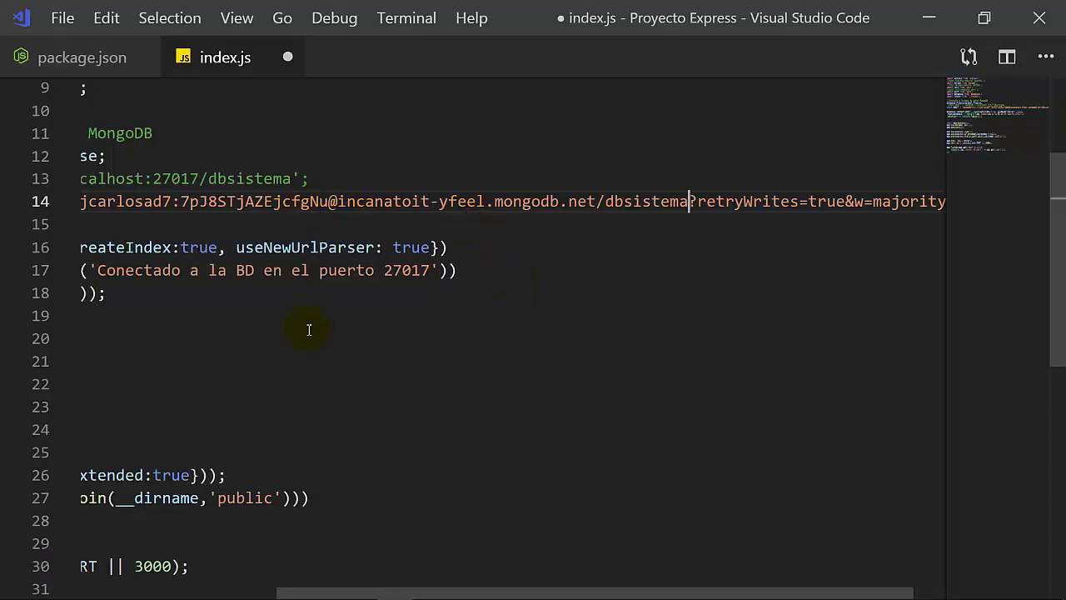
Review the mongodb+srv connection string for dbsistema on line 14 and save index.js.
left_click_drag(335, 587, 176, 593)
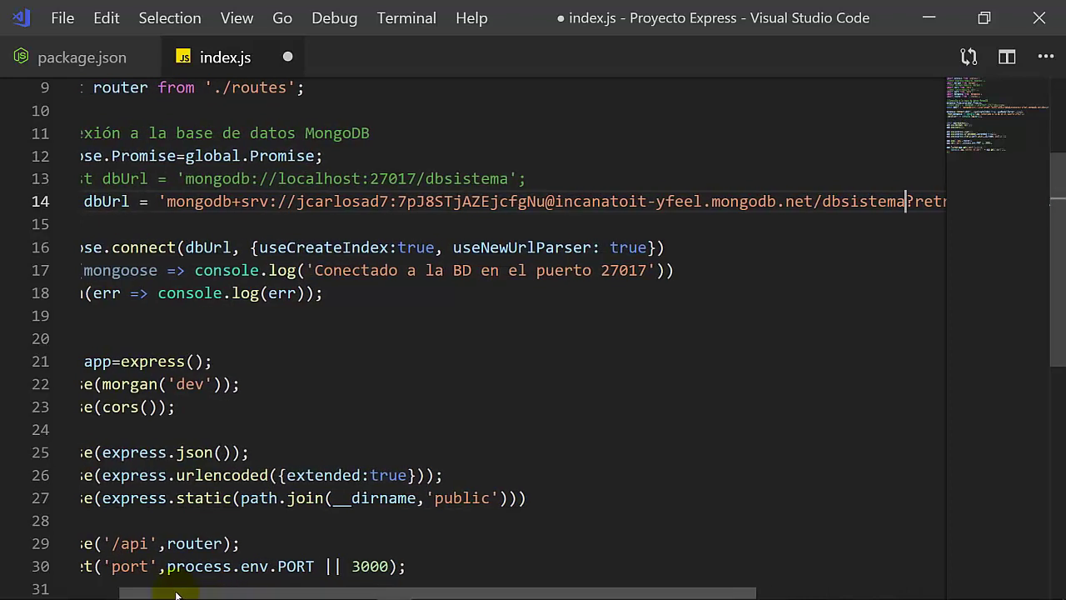
left_click_drag(170, 201, 268, 200)
left_click(297, 201)
left_click_drag(337, 198, 904, 201)
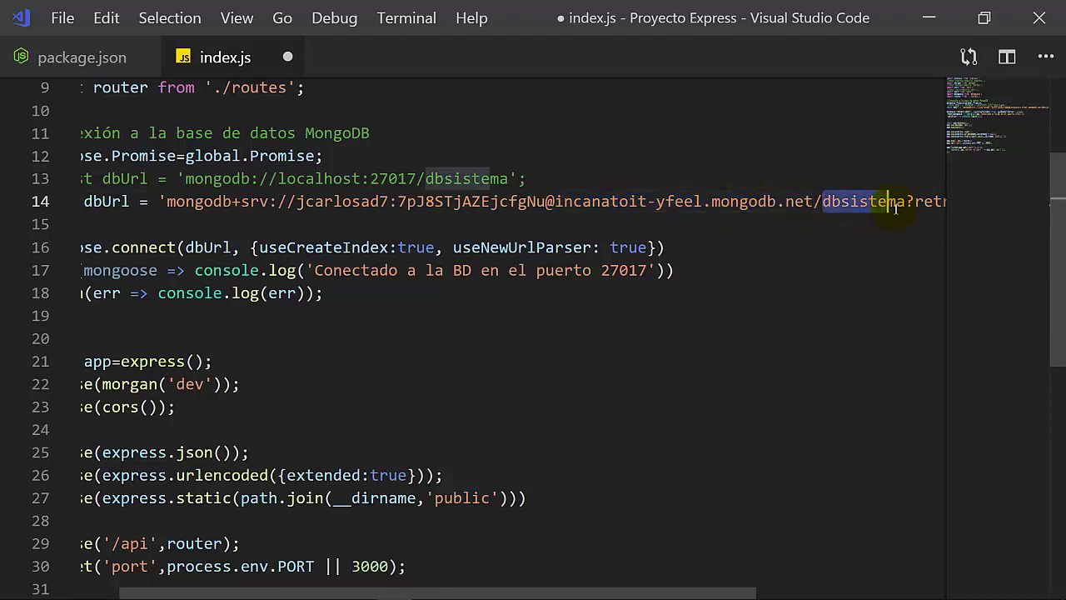
left_click(217, 224)
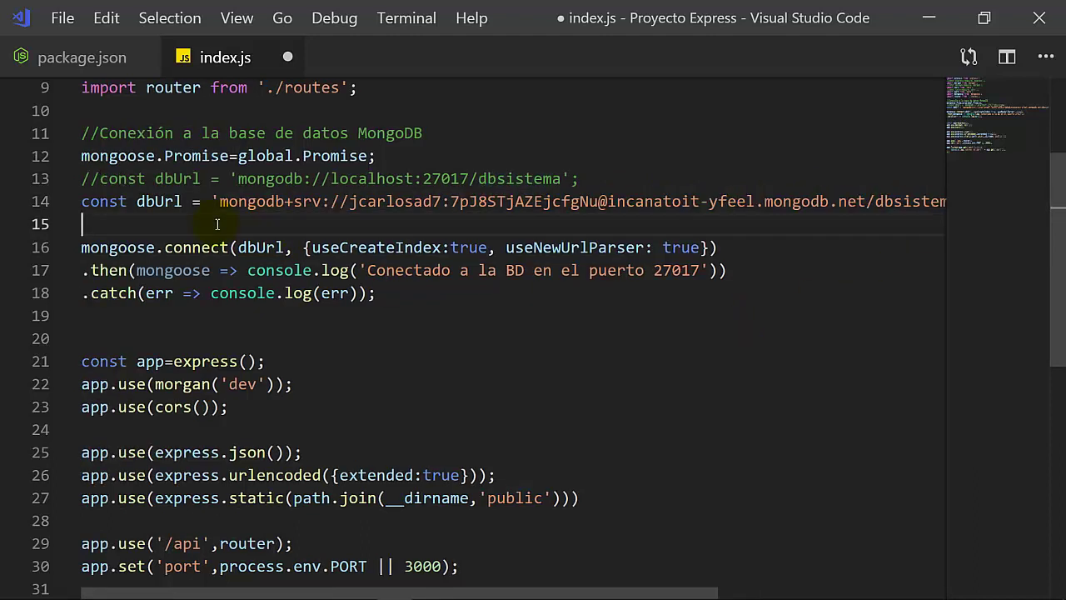
key("ctrl+s")
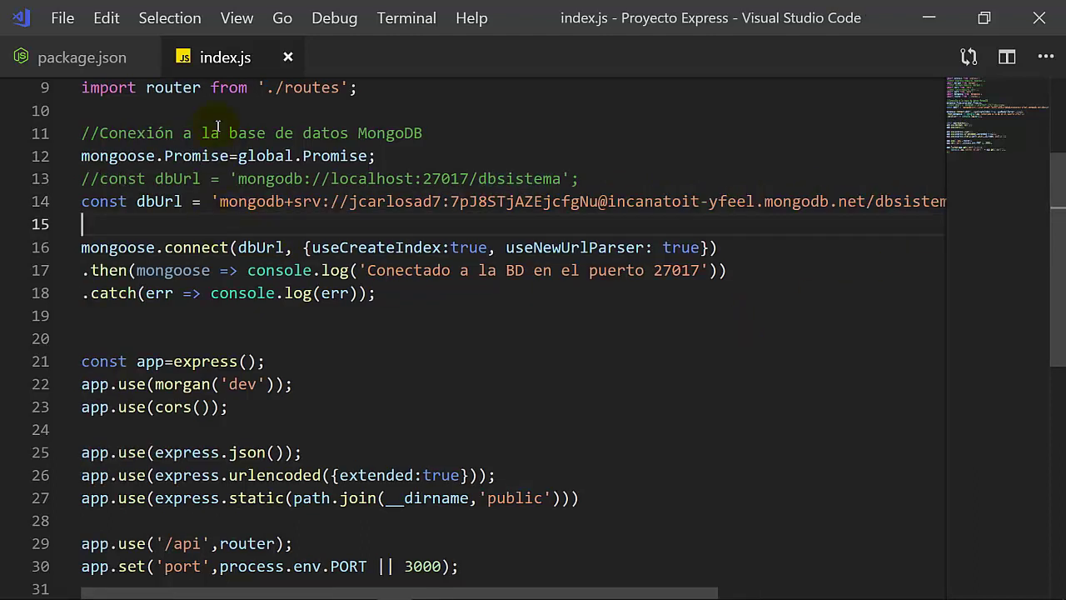
left_click(237, 20)
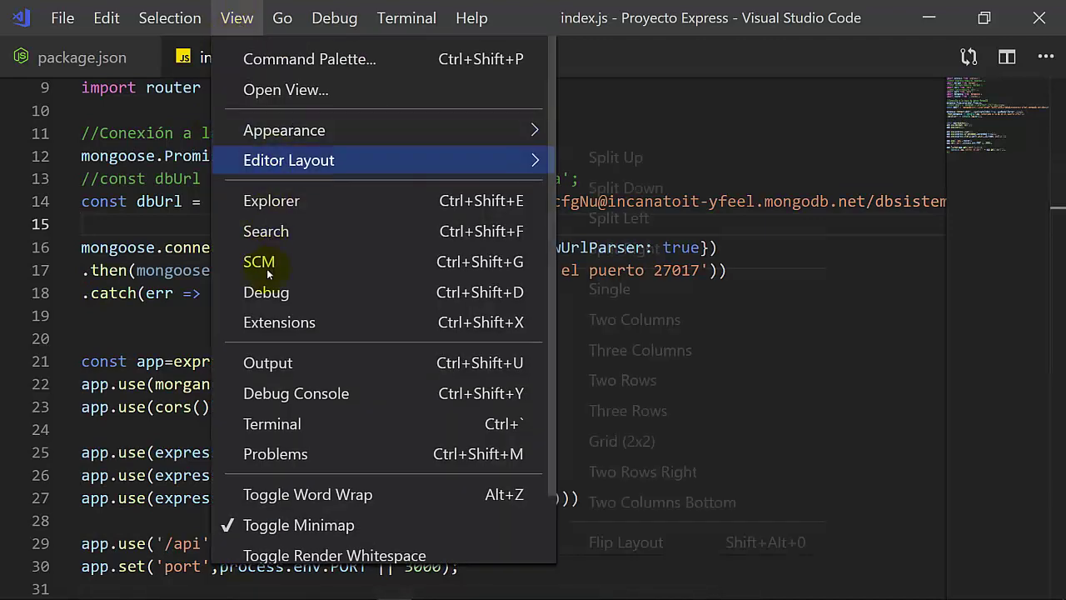
In the integrated terminal, change into the sistema folder with cd sistema.
left_click(271, 424)
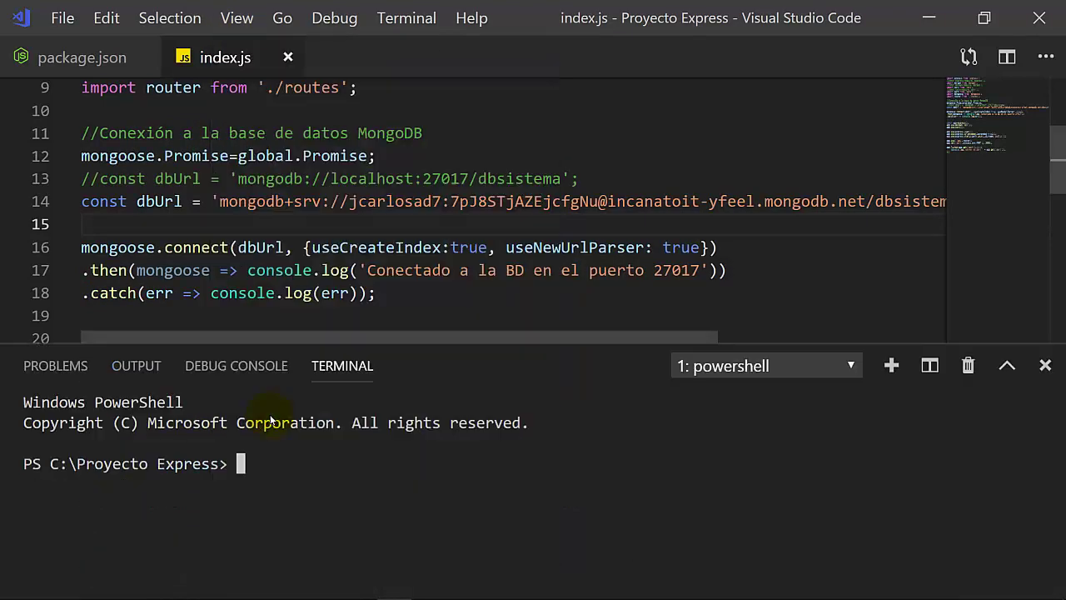
left_click(251, 466)
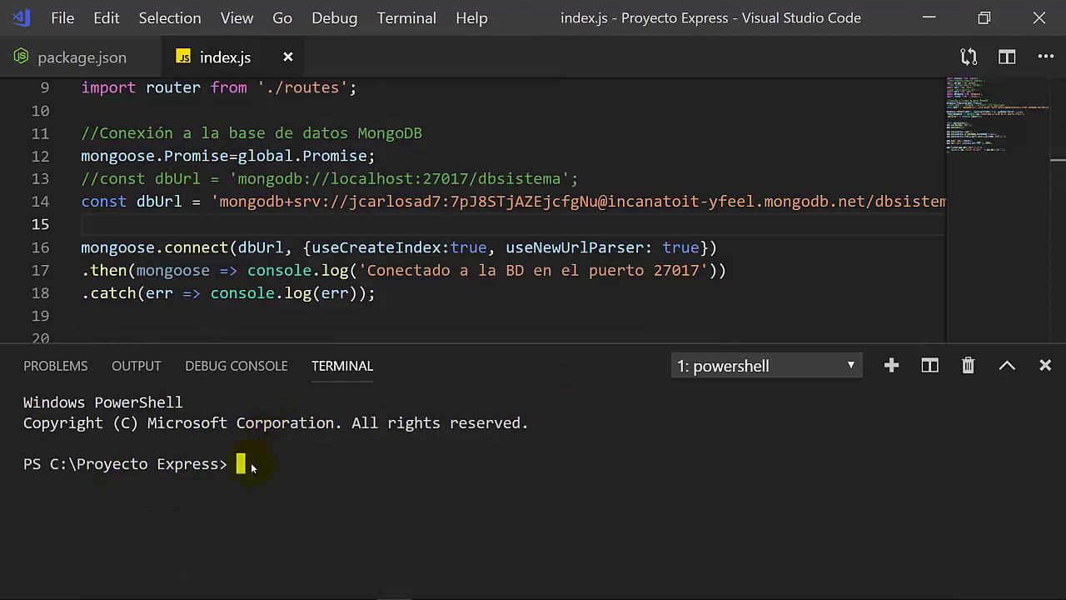
type("cd sistema")
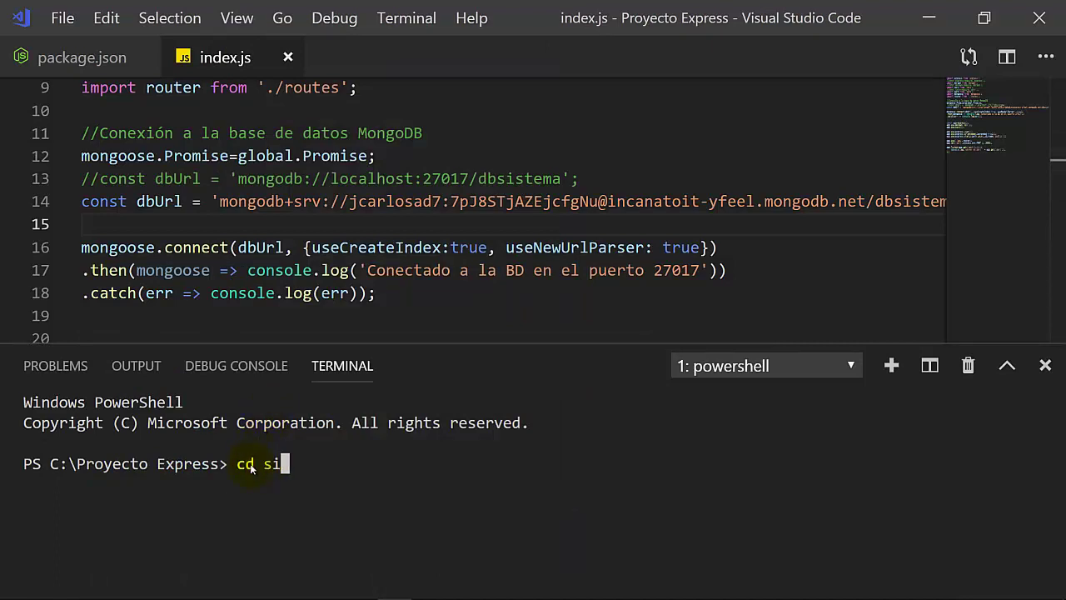
key("Return")
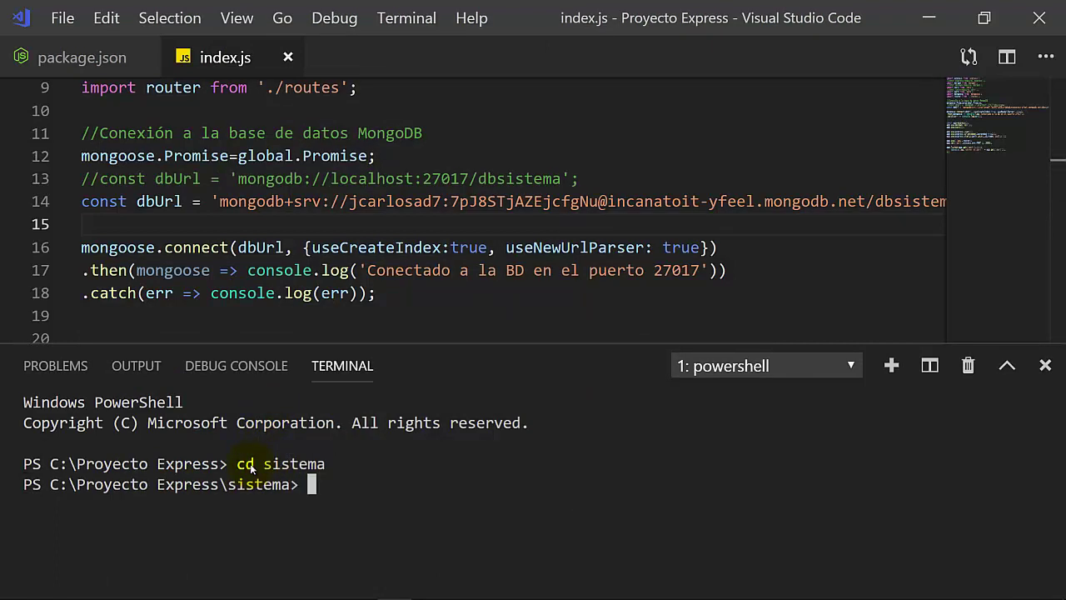
Start the server with npm run dev and check it reports ports 3000 and 27017.
type("npm run dev")
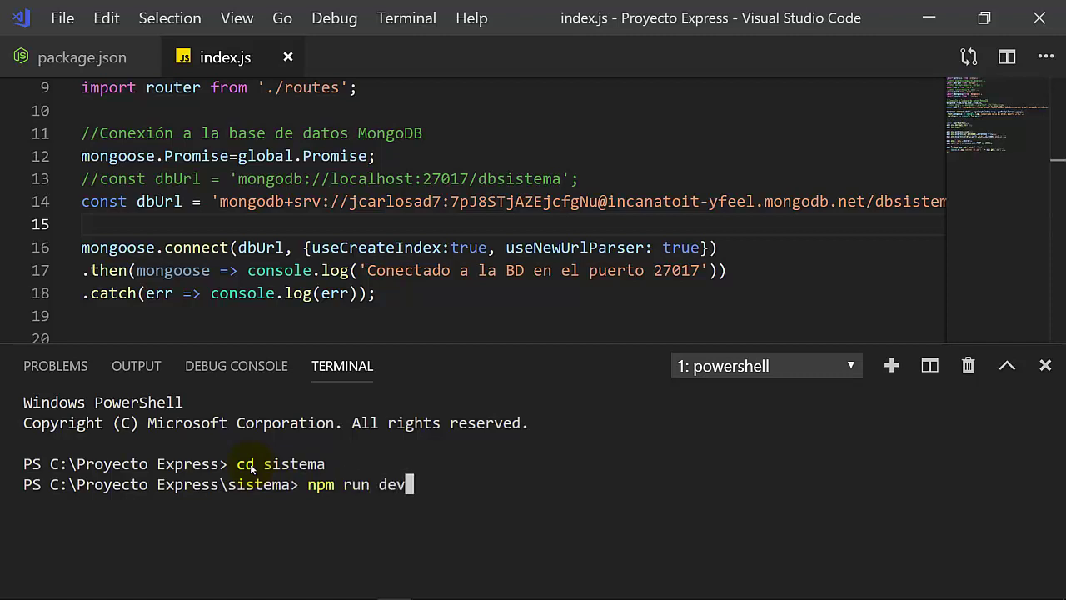
key("Return")
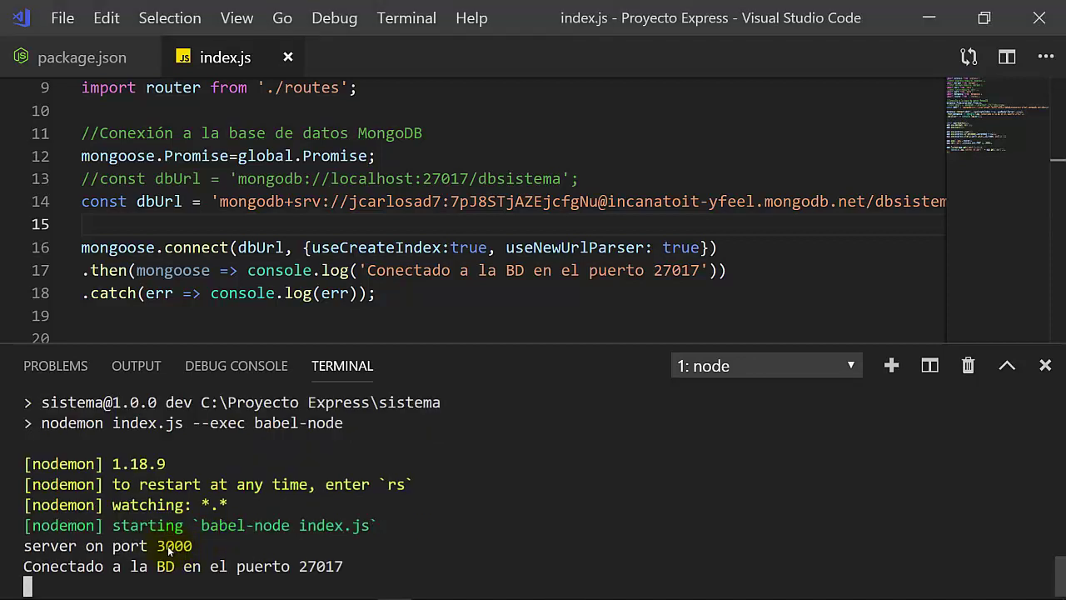
left_click_drag(159, 546, 200, 548)
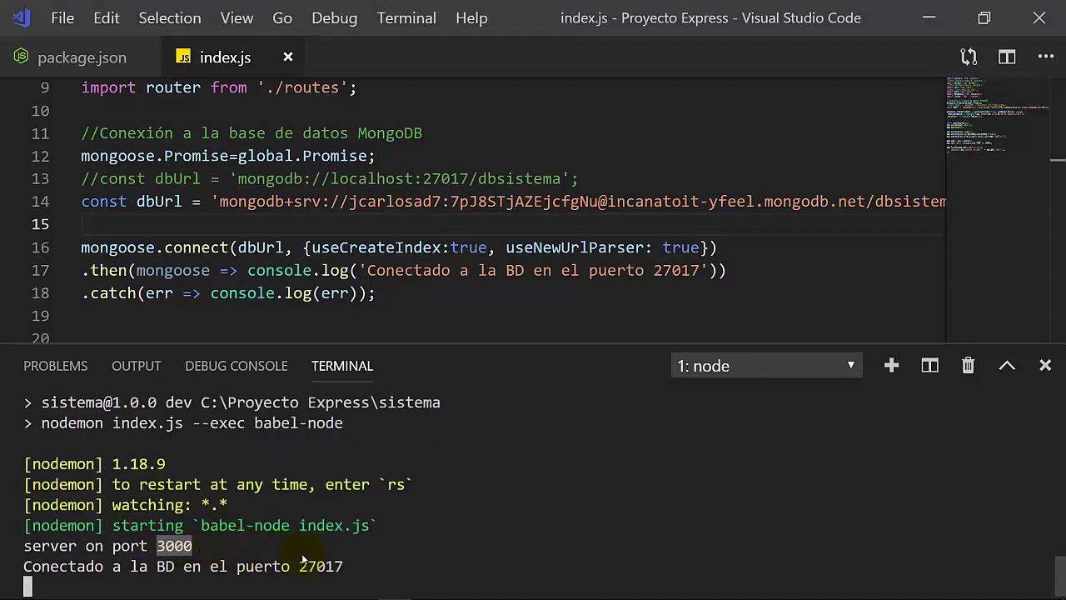
left_click_drag(350, 571, 263, 570)
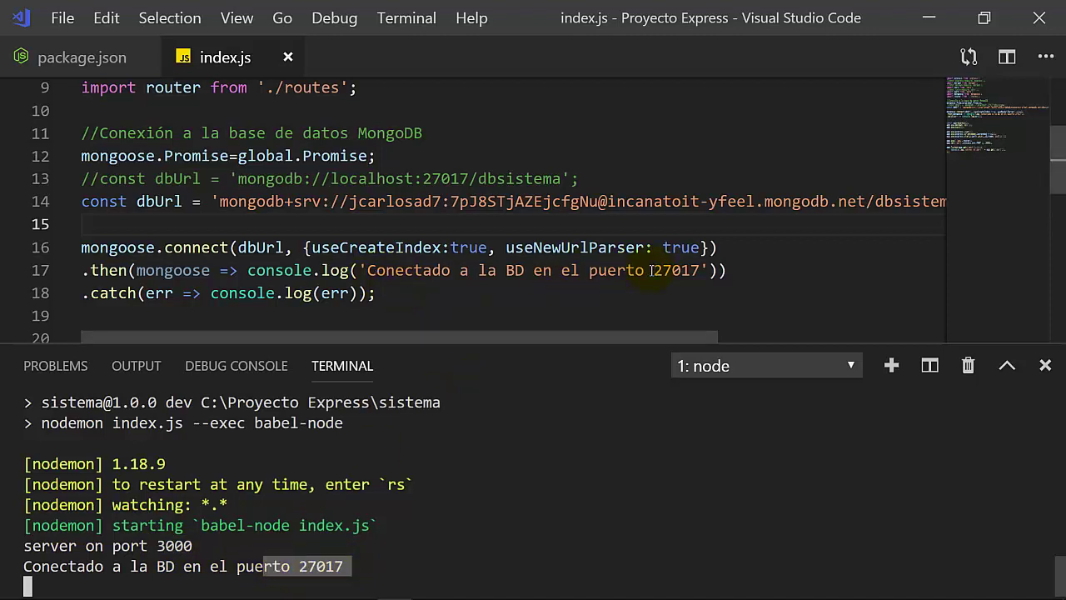
key("alt+Tab")
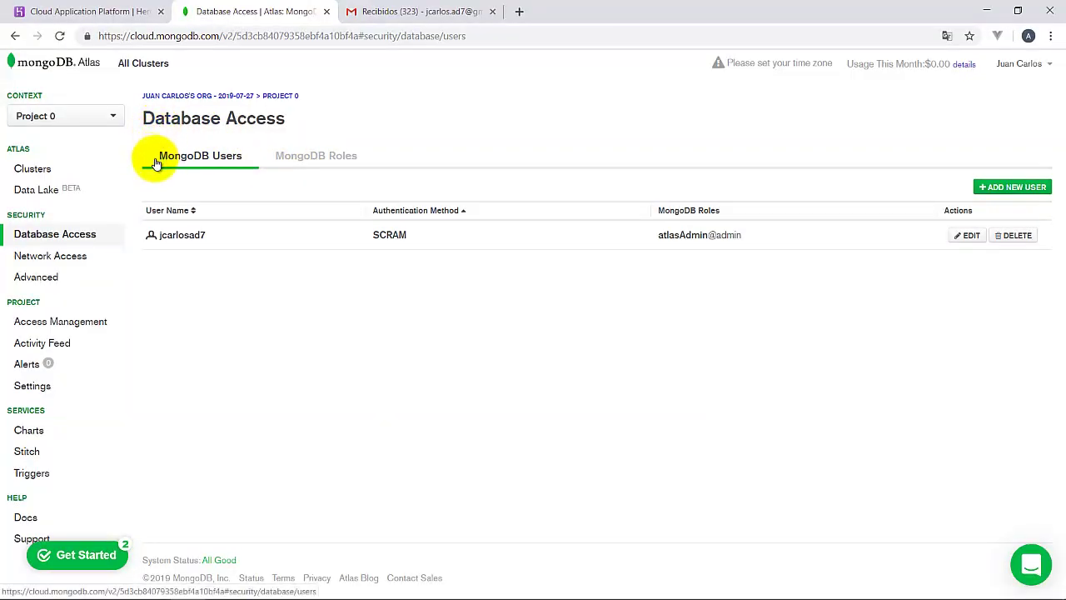
Open dbsistema.usuarios in Atlas and begin a new document with a field after _id.
left_click(46, 170)
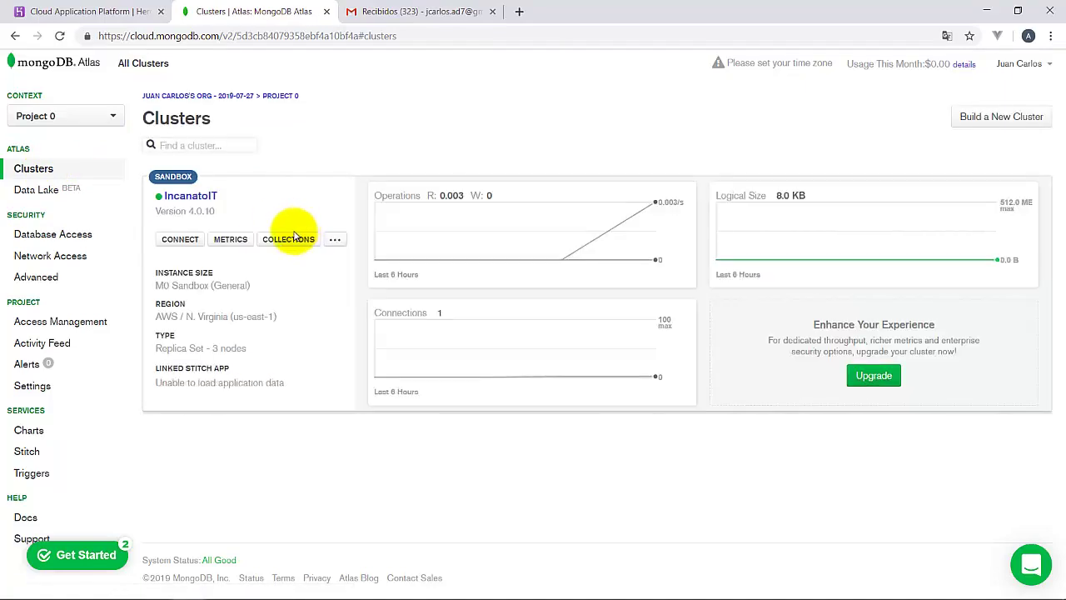
left_click(288, 240)
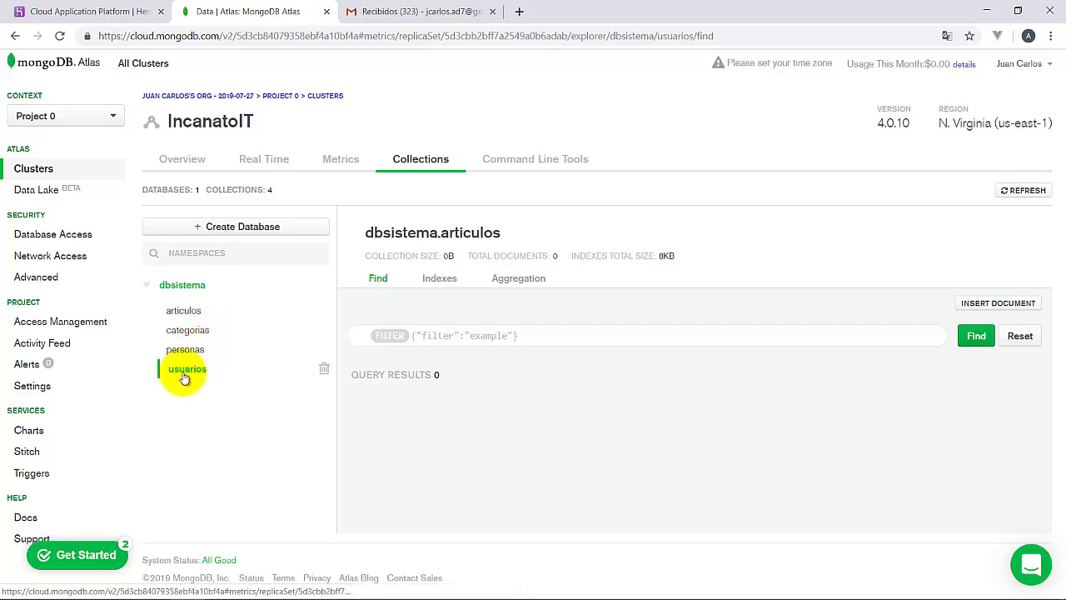
left_click(183, 371)
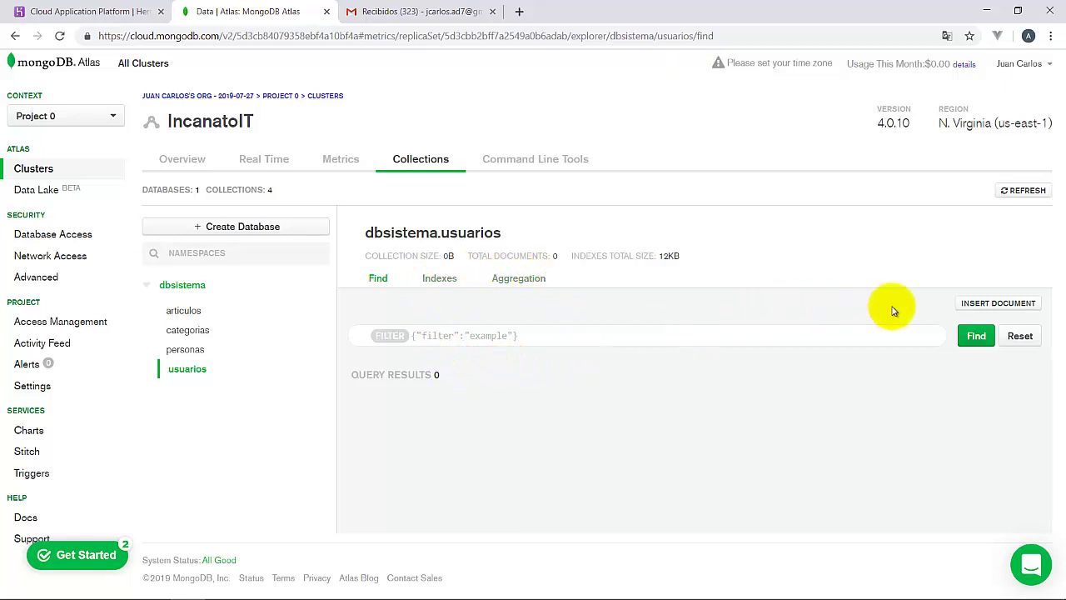
left_click(1000, 305)
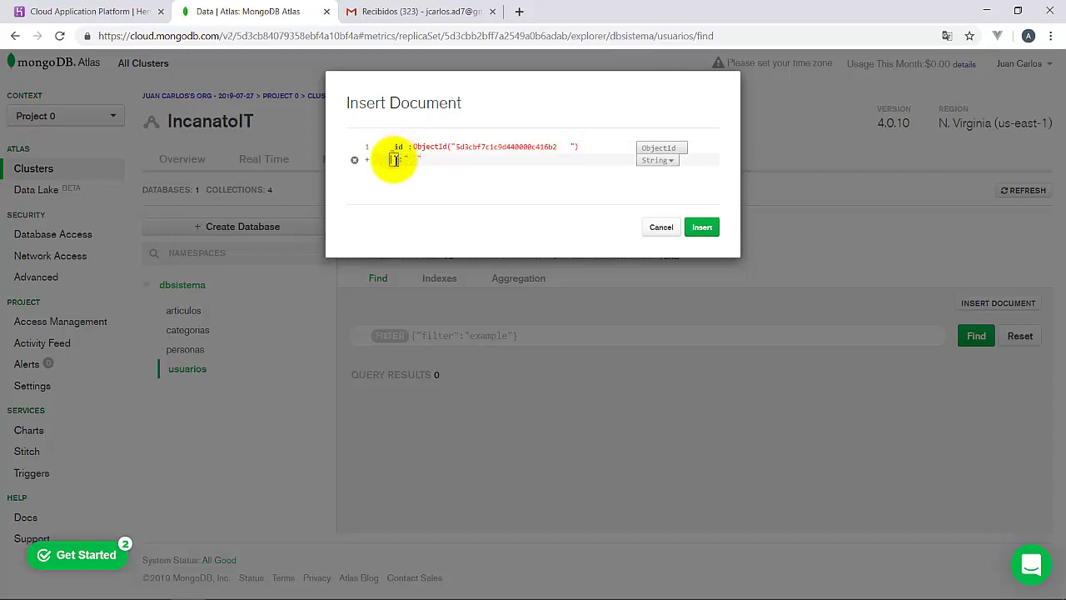
left_click(394, 160)
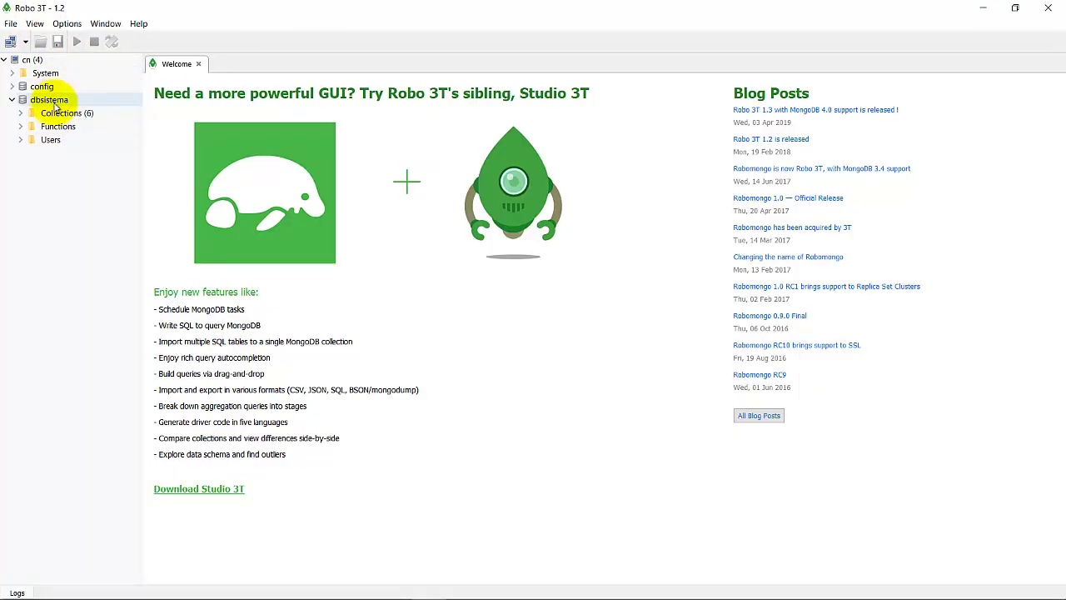
In Robo 3T, list the local usuarios documents and view the first one as JSON.
left_click(52, 113)
left_click(20, 112)
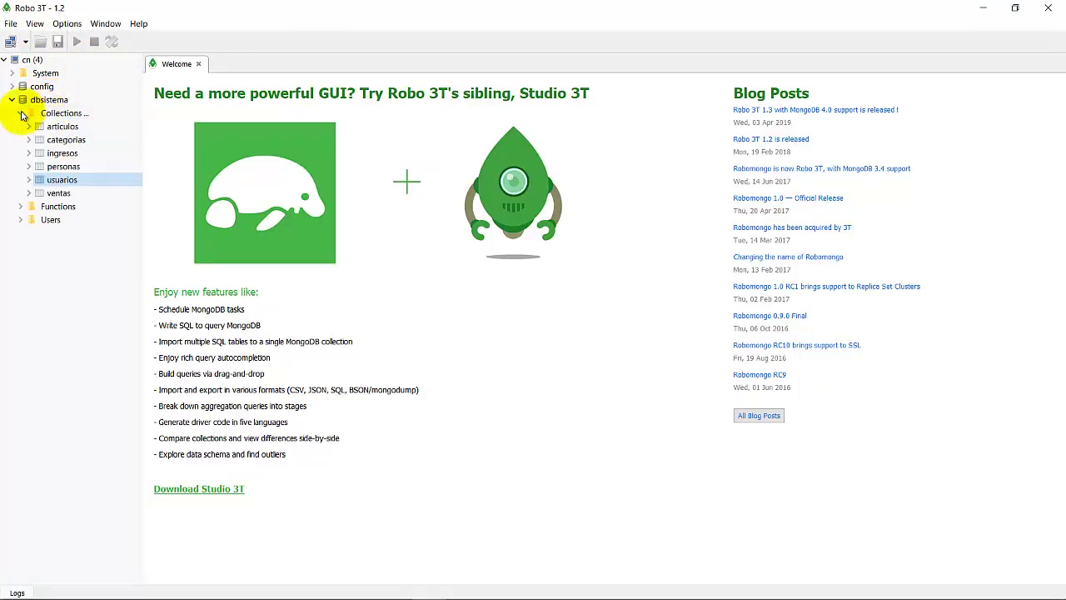
left_click(60, 181)
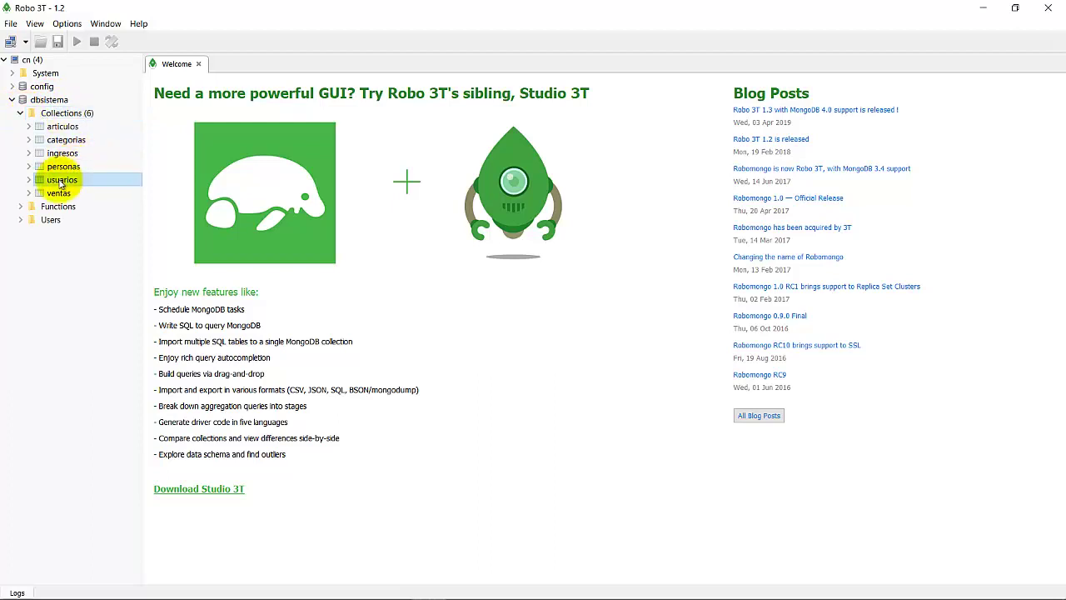
right_click(61, 181)
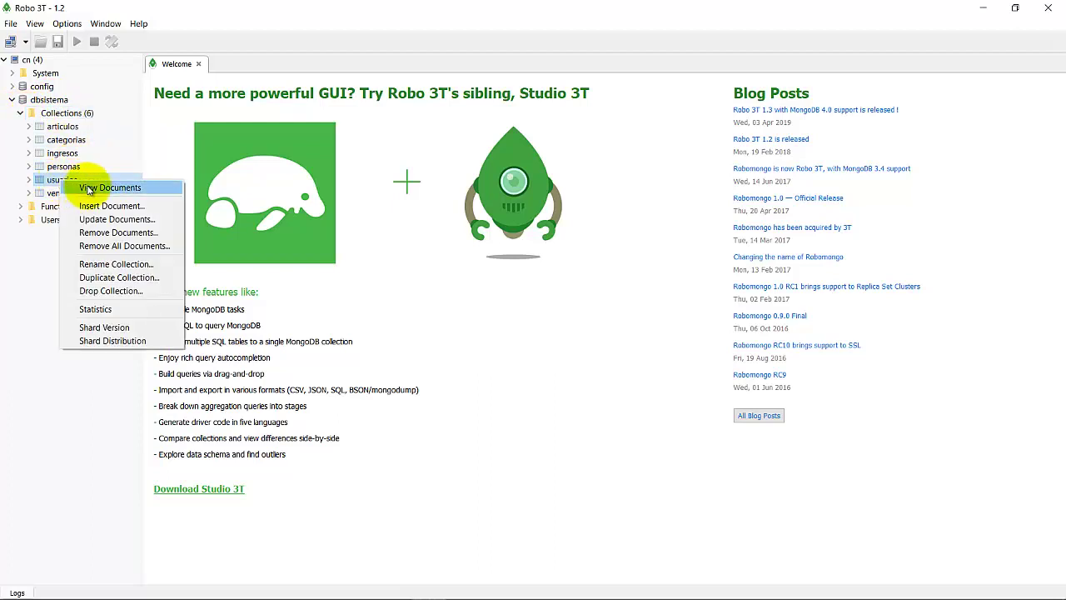
left_click(90, 187)
left_click(150, 145)
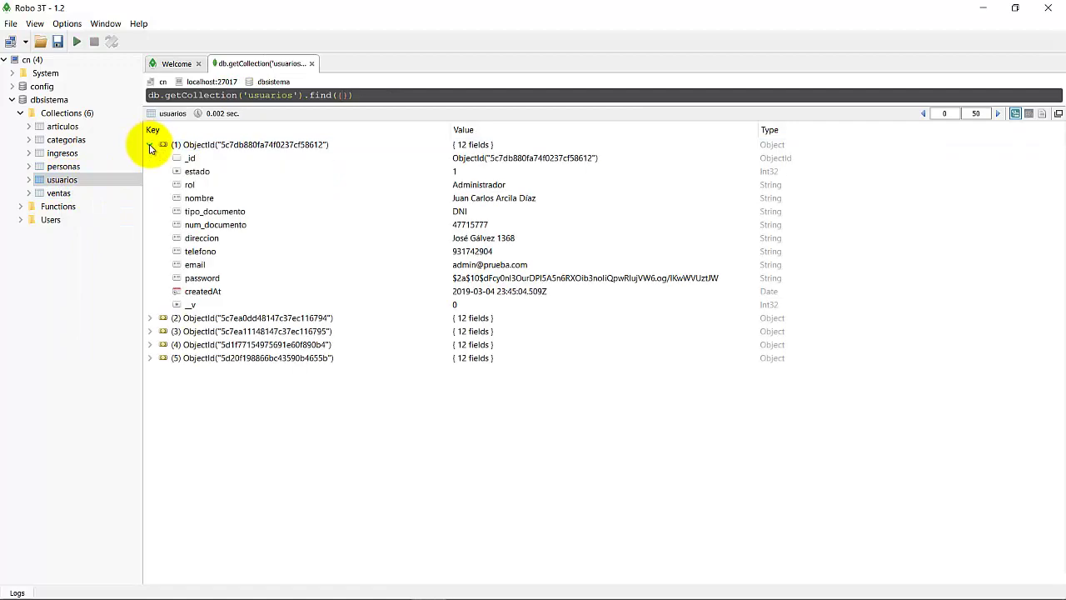
right_click(219, 148)
left_click(255, 200)
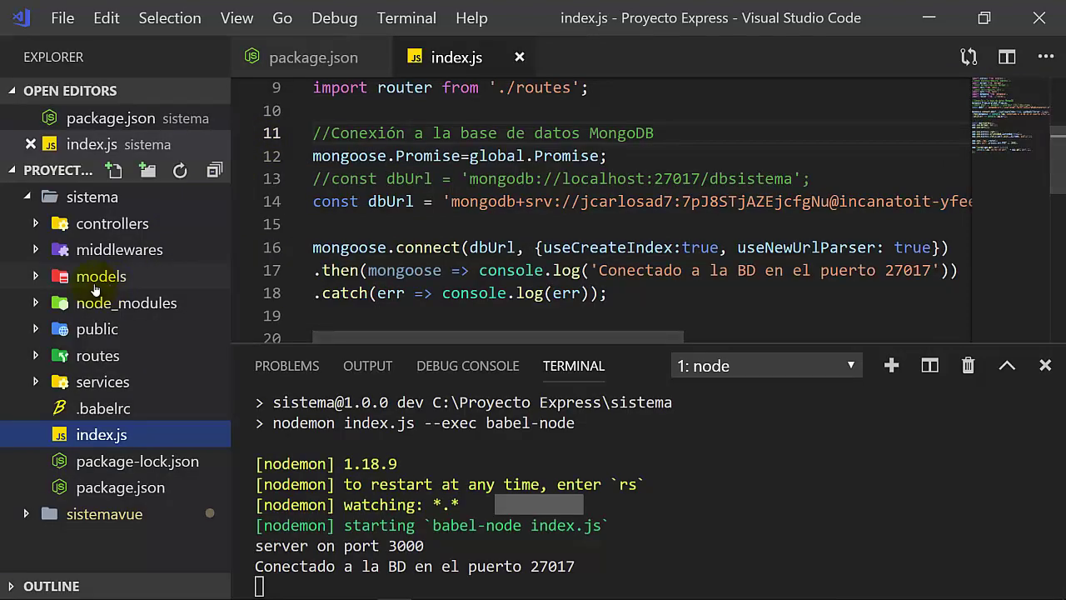
Open models/usuario.js, close the terminal and select the schema fields from rol to telefono.
left_click(33, 277)
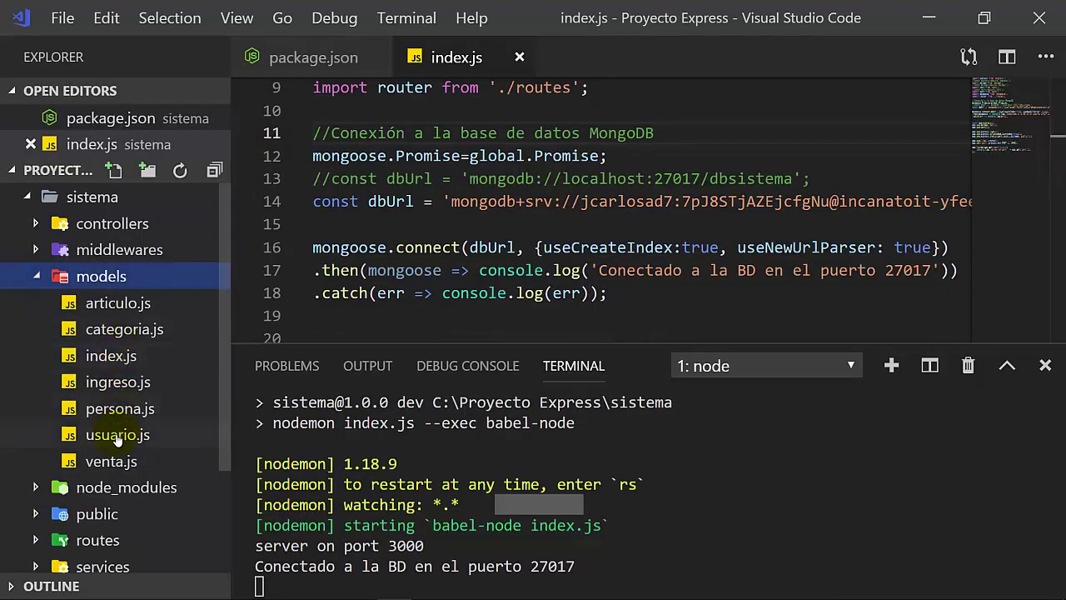
left_click(116, 434)
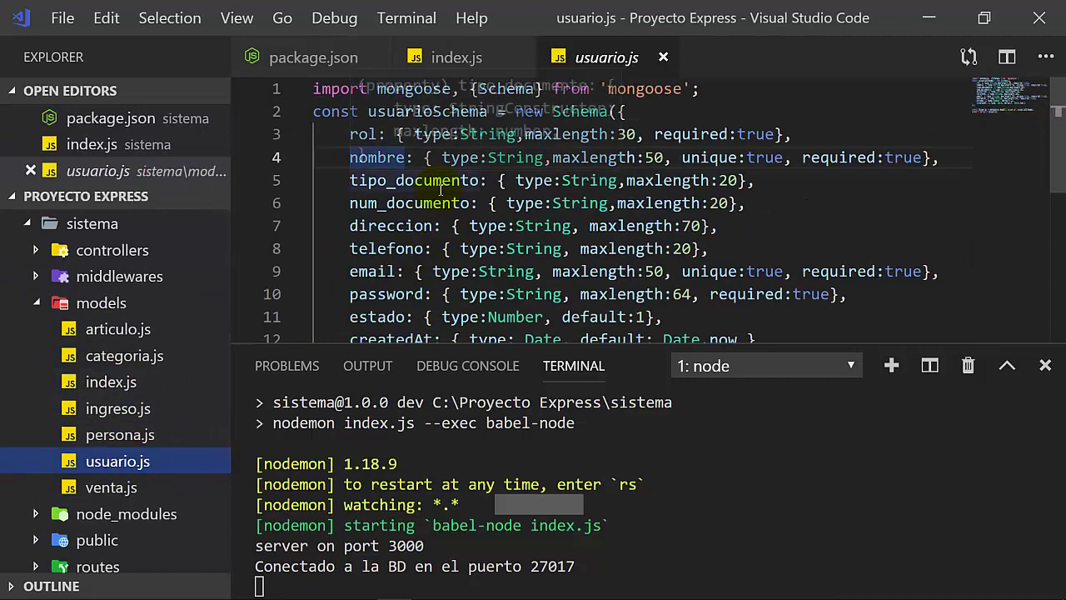
scroll(652, 224, "down", 1)
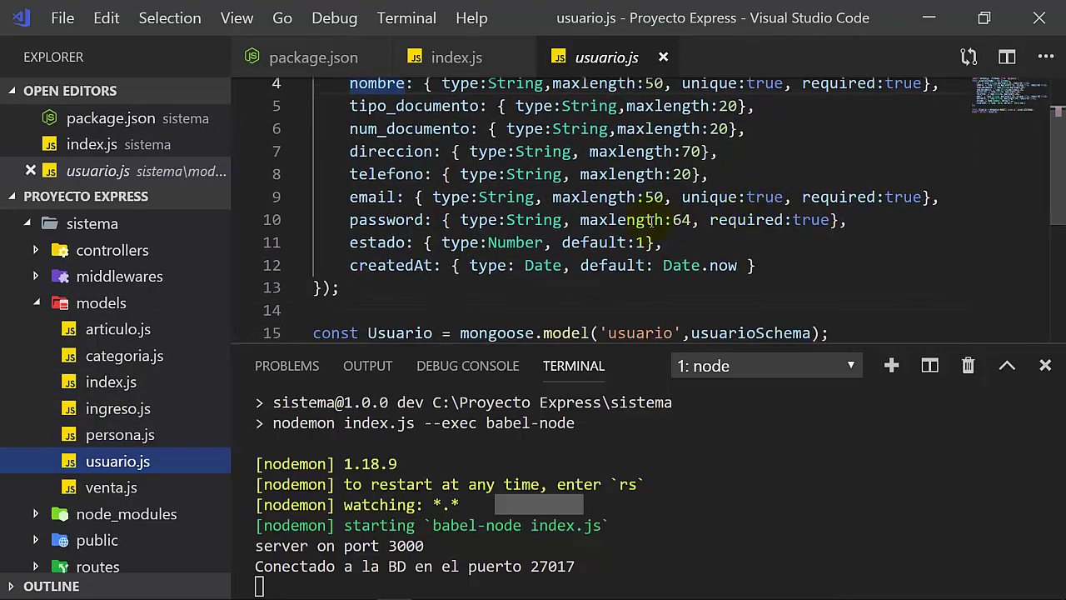
double_click(516, 242)
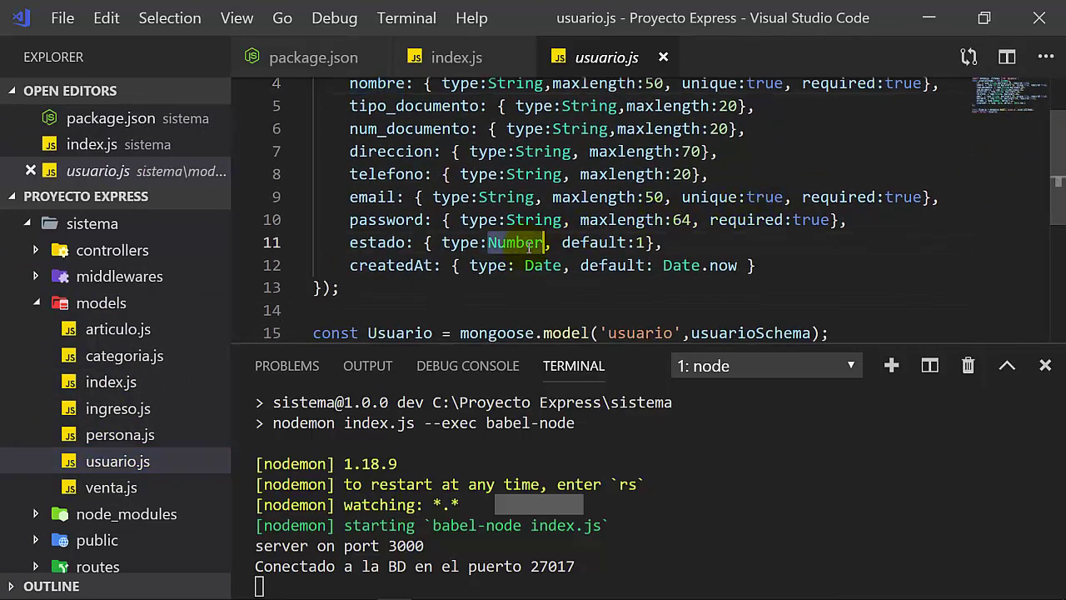
left_click(1045, 365)
scroll(774, 208, "up", 1)
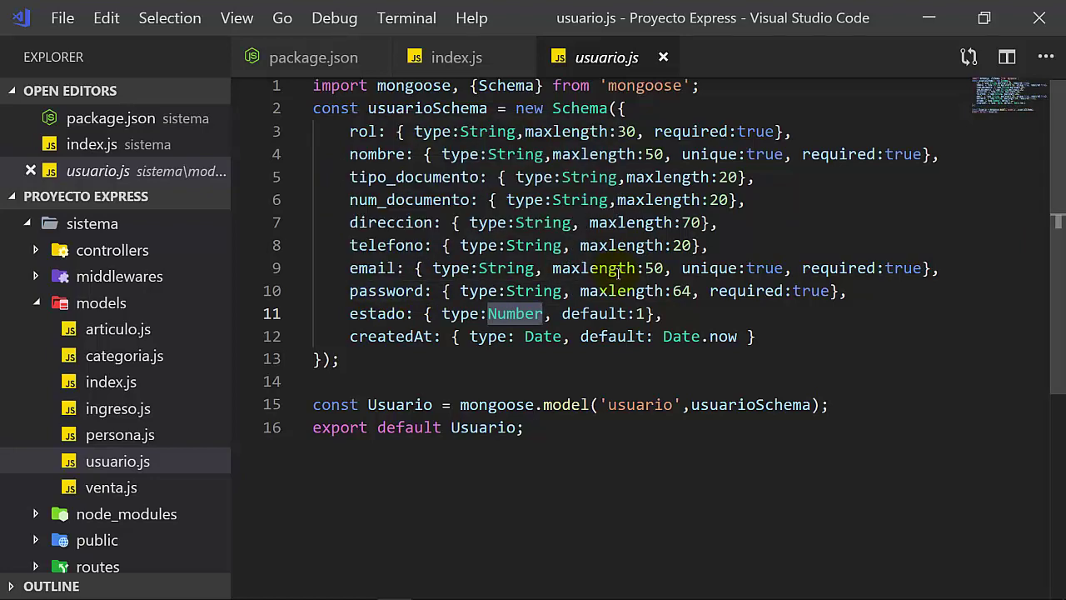
double_click(533, 291)
left_click(347, 132)
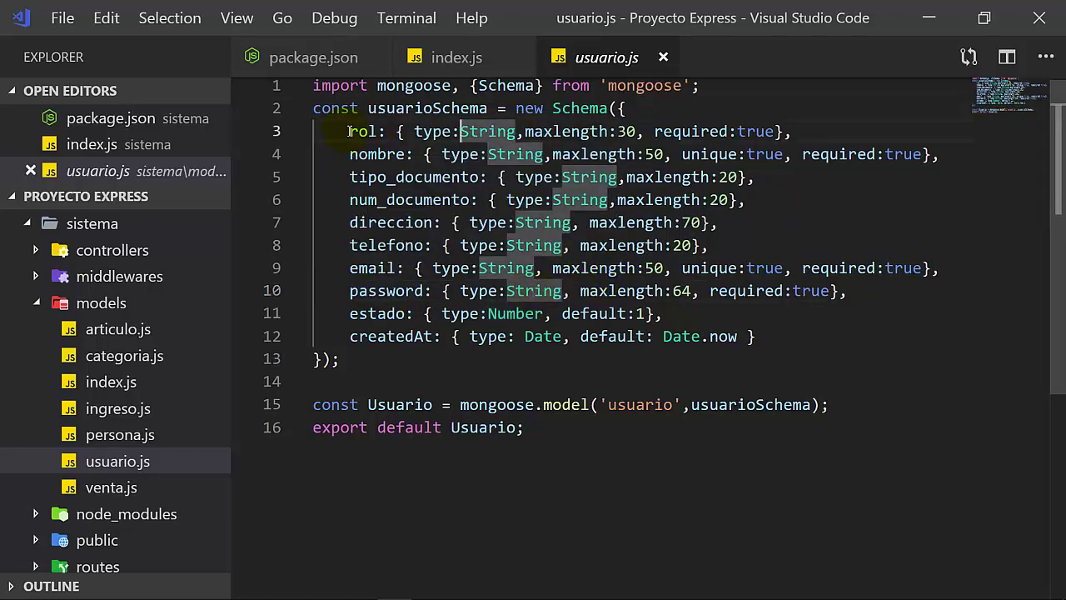
left_click_drag(347, 132, 655, 289)
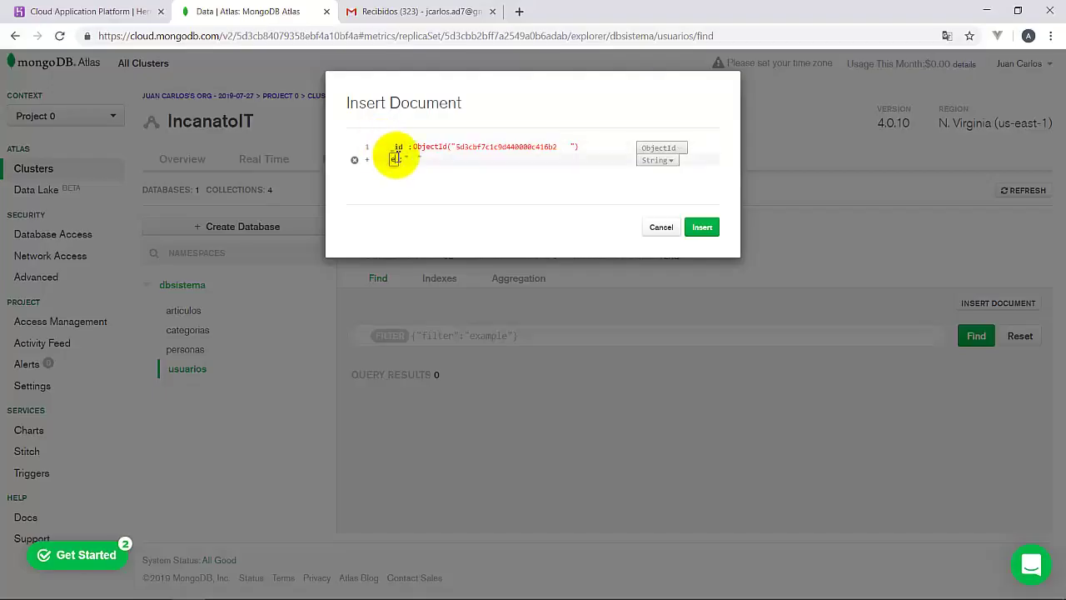
Make estado an Int32 with value 1 and add a rol field.
left_click(658, 160)
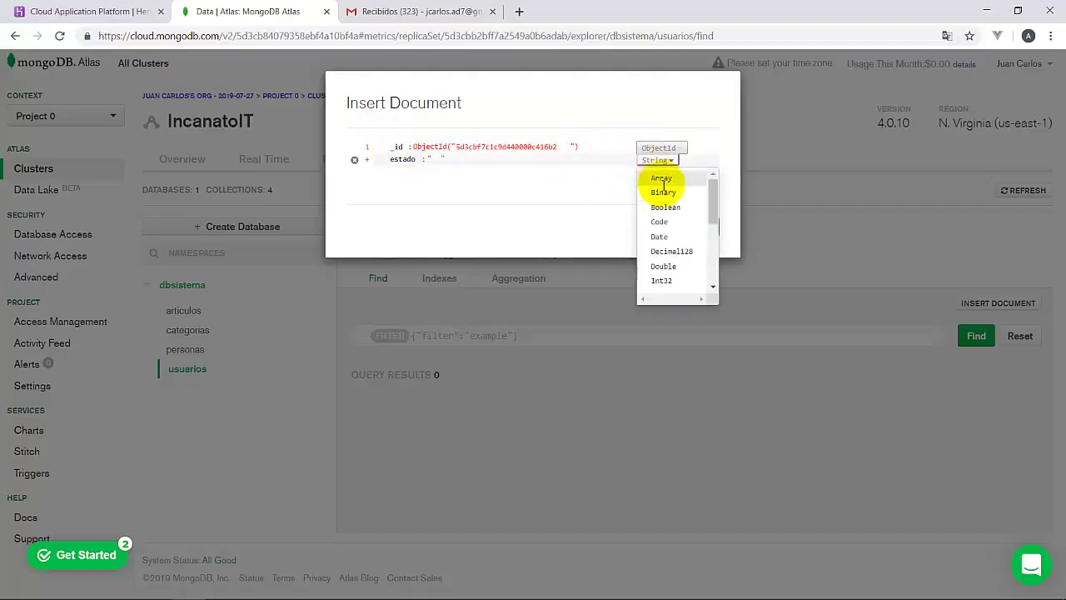
left_click(662, 280)
type("1")
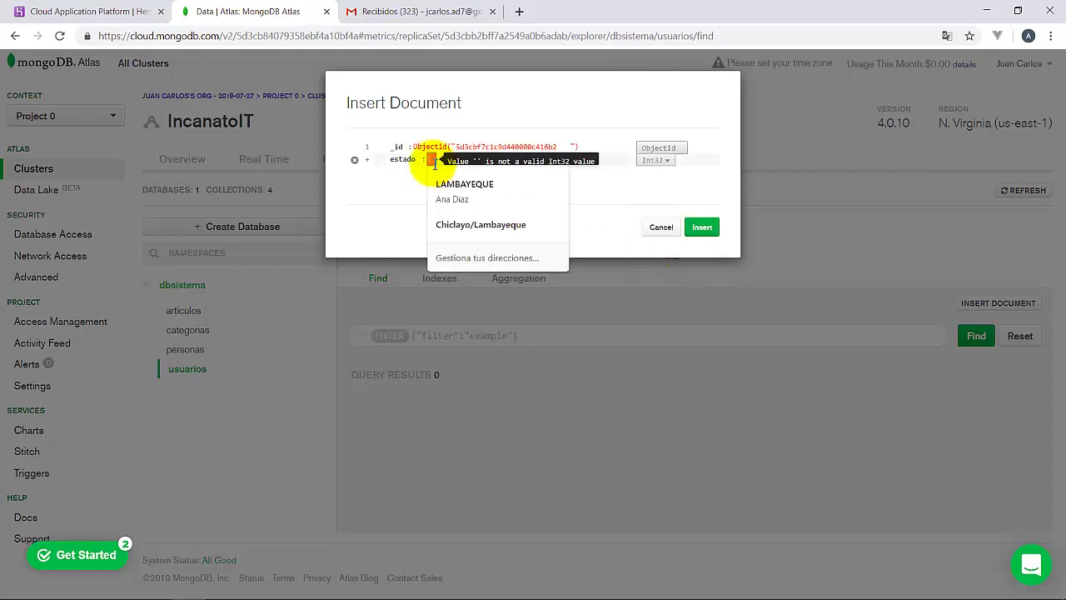
left_click(364, 161)
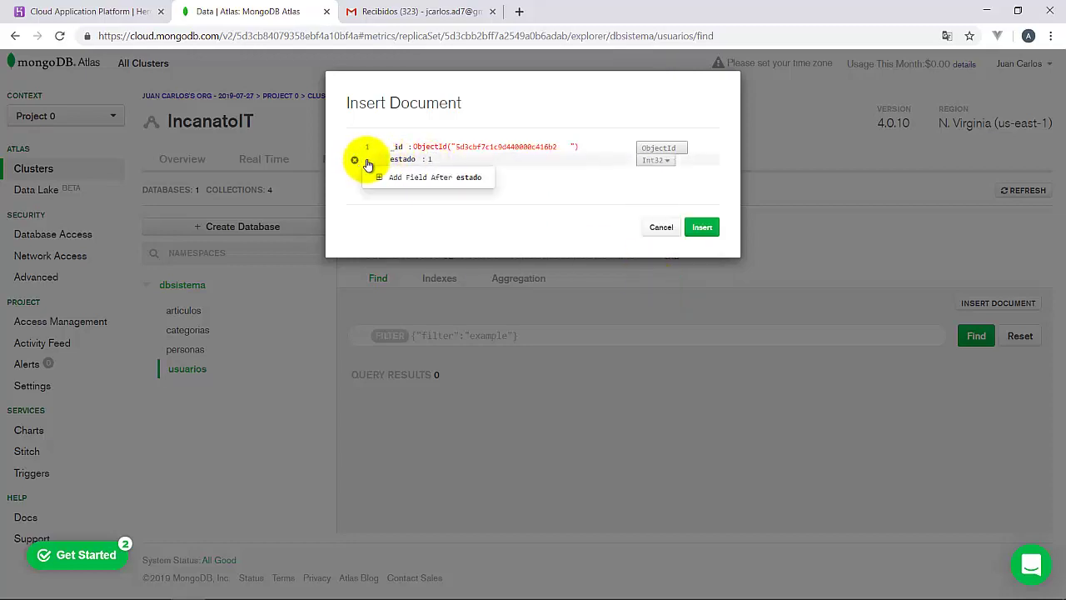
left_click(397, 177)
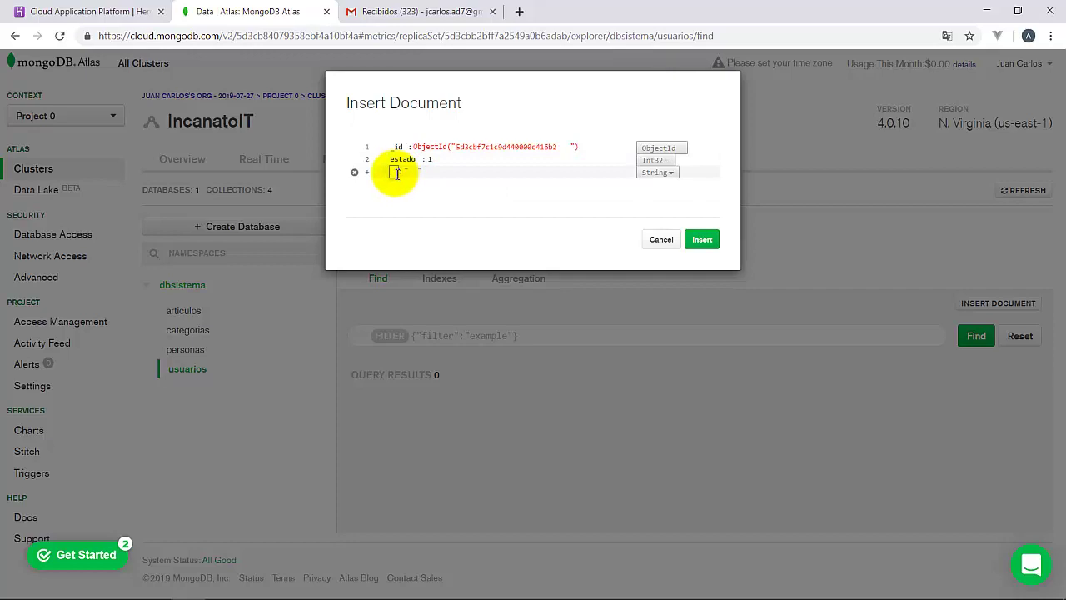
type("rol")
left_click(422, 172)
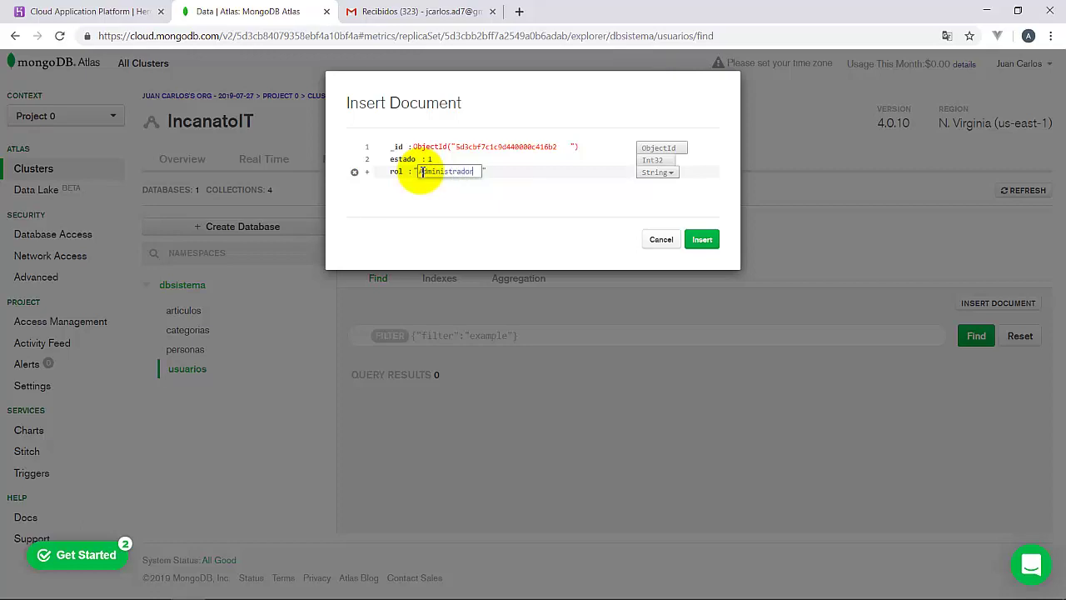
Add nombre and tipo_documento fields to the new user document.
left_click(368, 172)
left_click(388, 189)
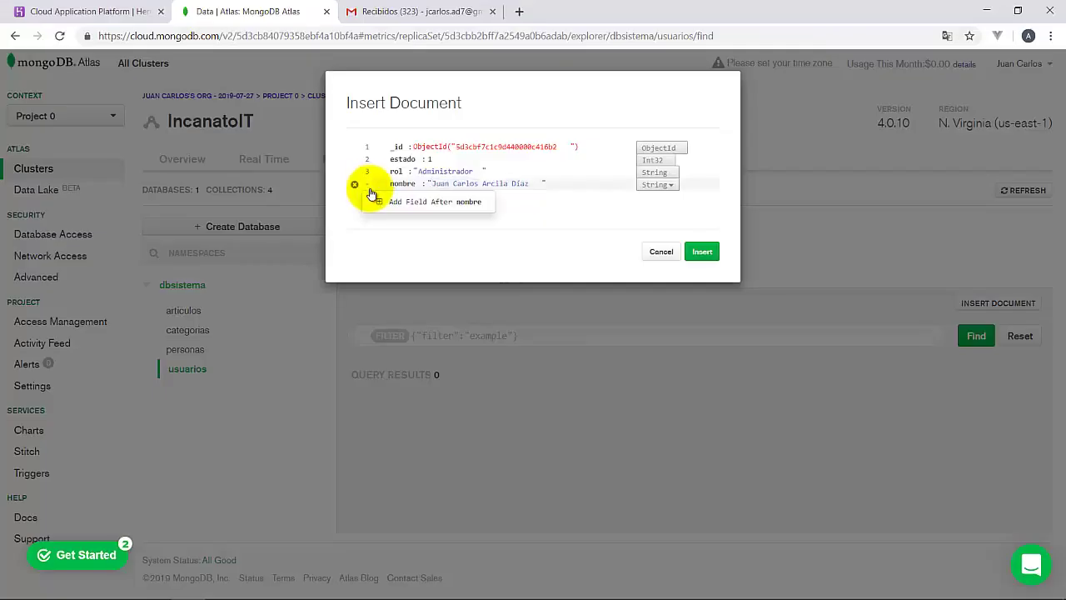
left_click(386, 200)
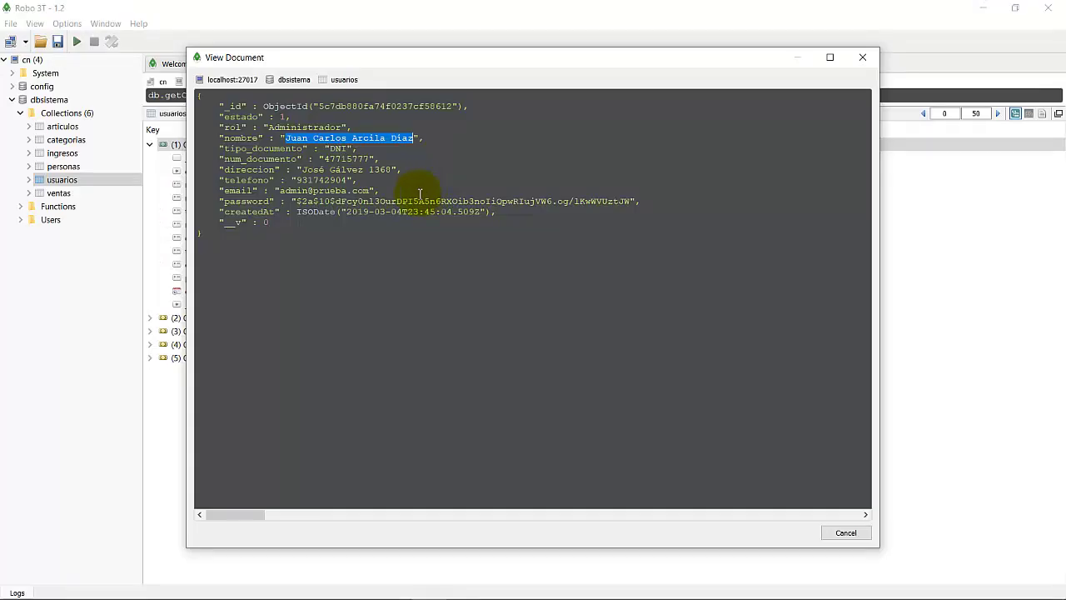
left_click(334, 150)
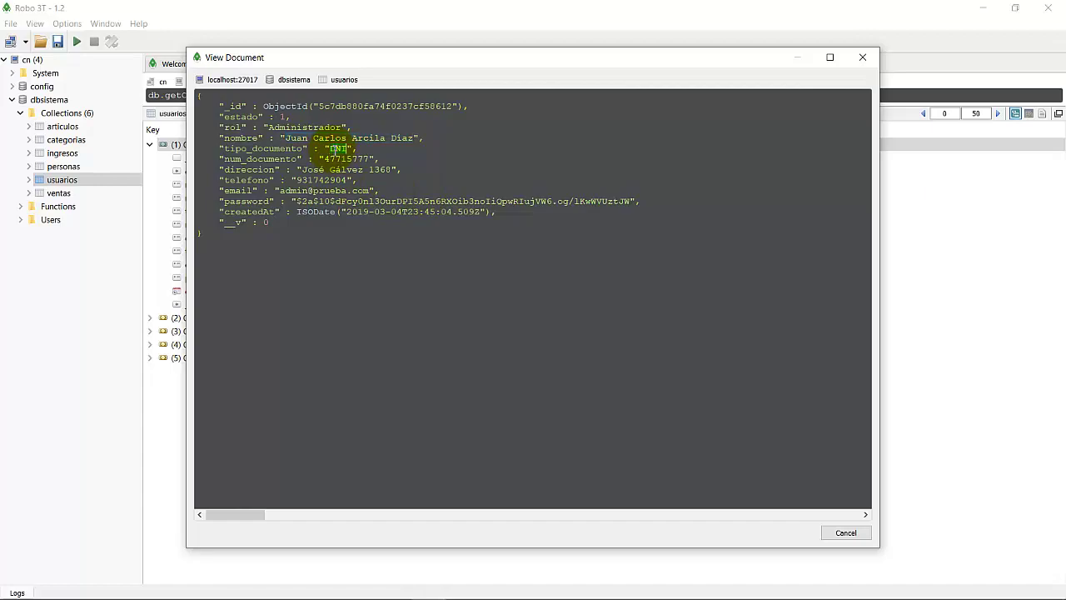
key("alt+Tab")
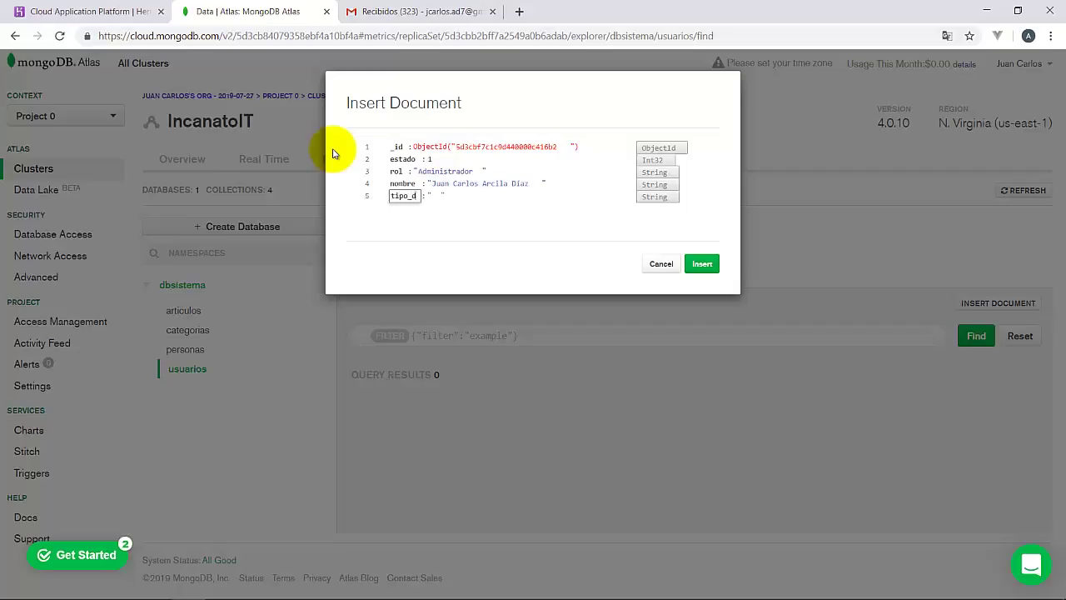
type("ento")
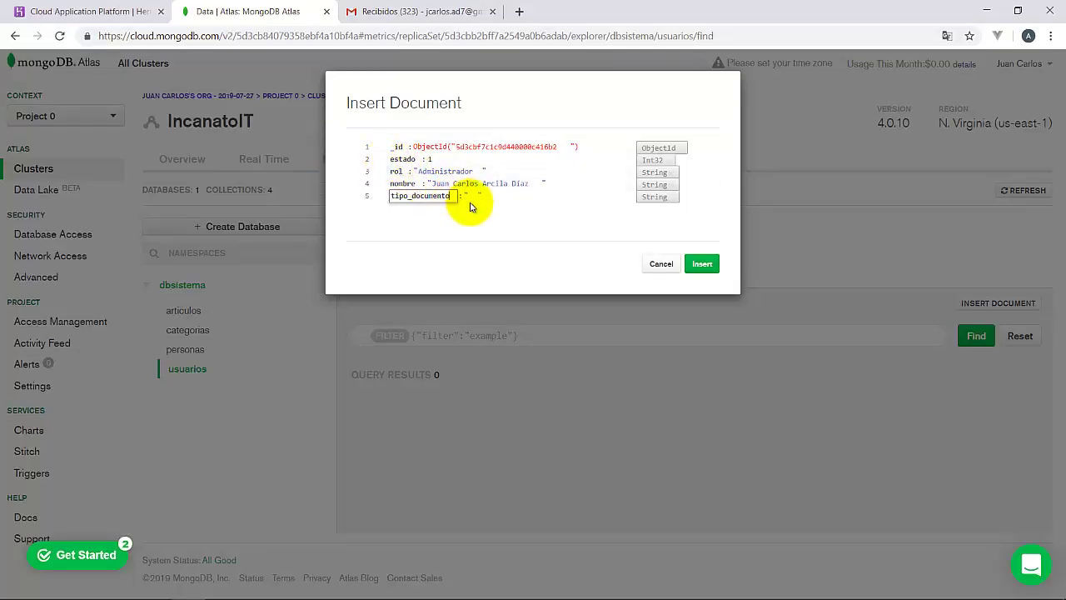
left_click(472, 196)
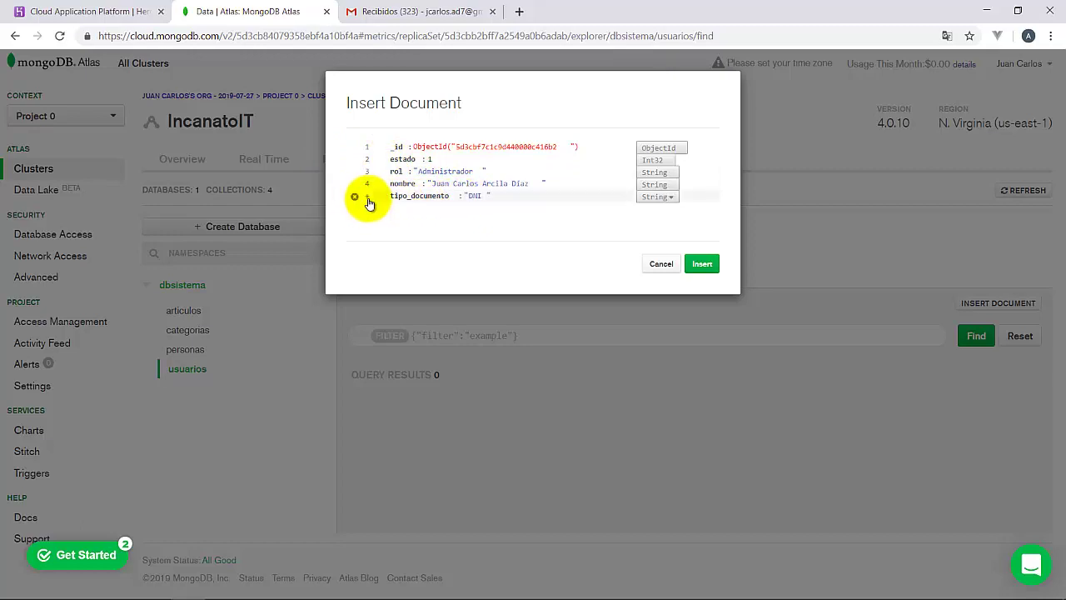
Add num_documento and direccion fields, pasting the address as direccion's value.
left_click(367, 198)
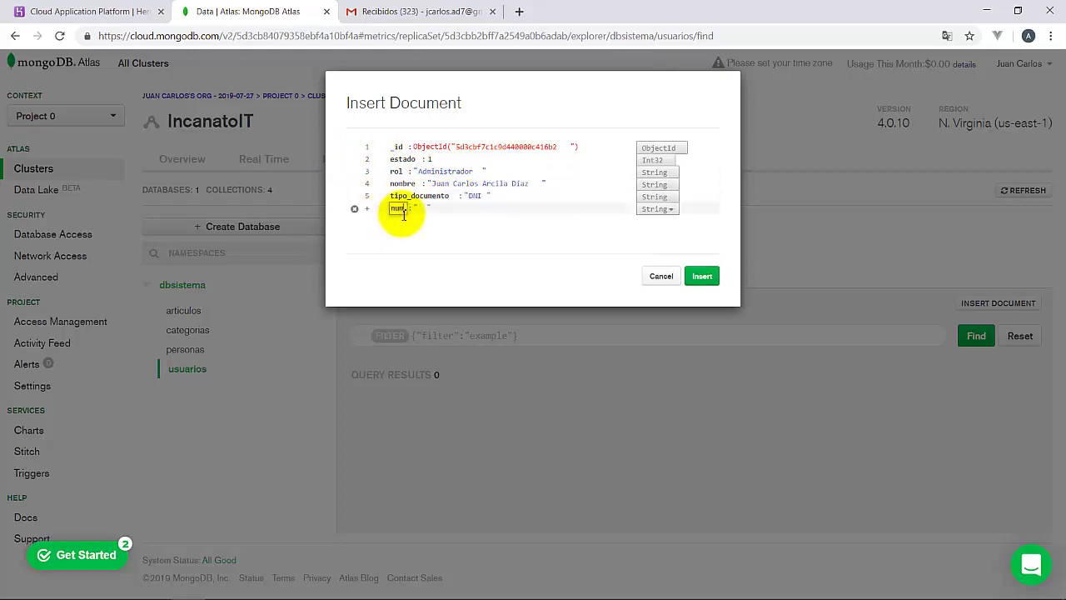
type("num_documento")
left_click(465, 208)
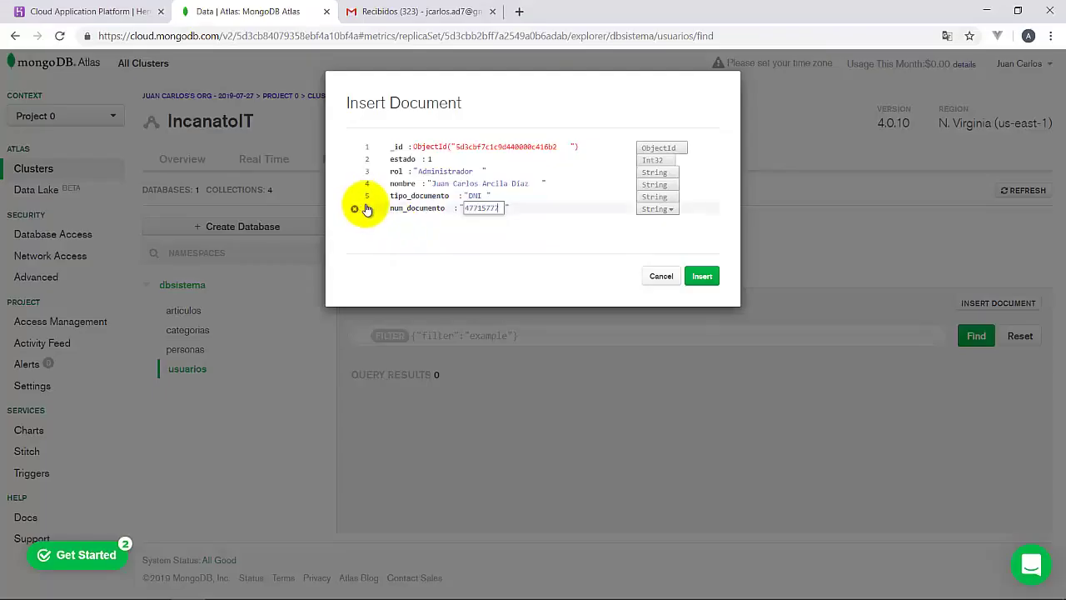
left_click(367, 209)
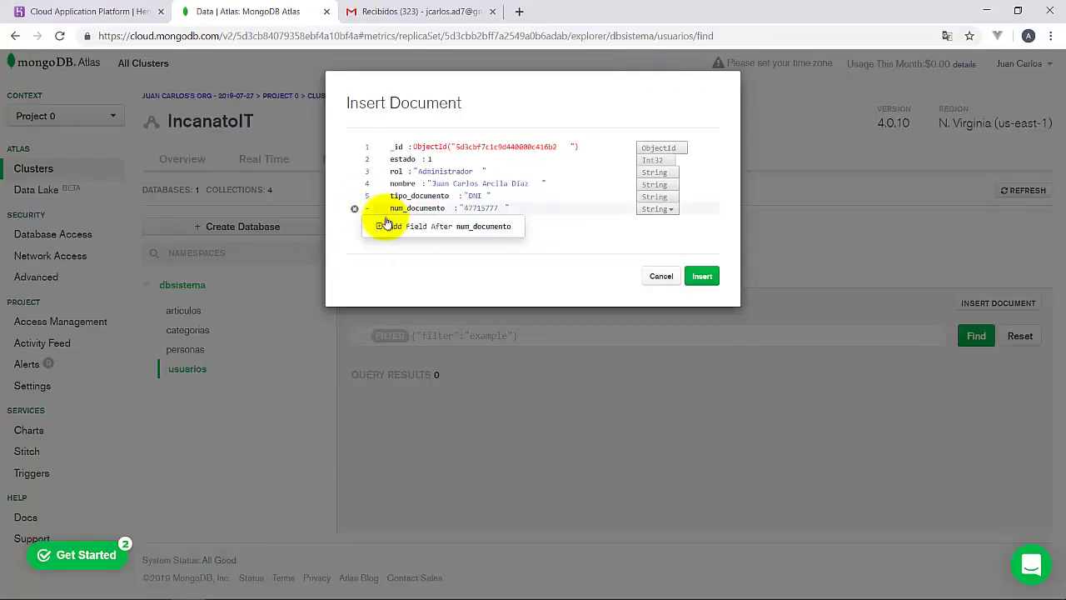
left_click(385, 225)
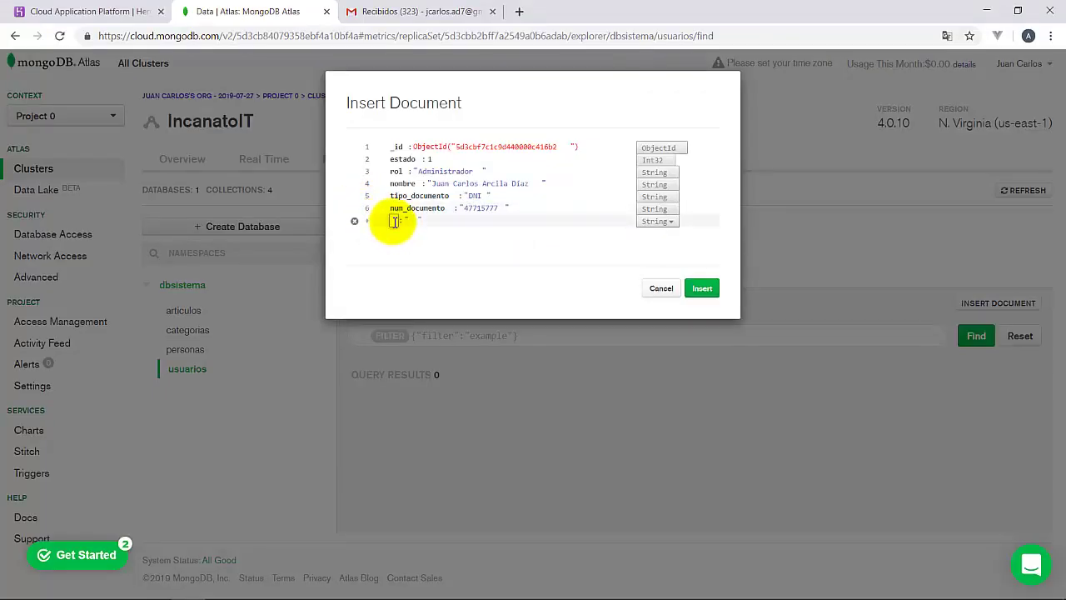
type("direccion")
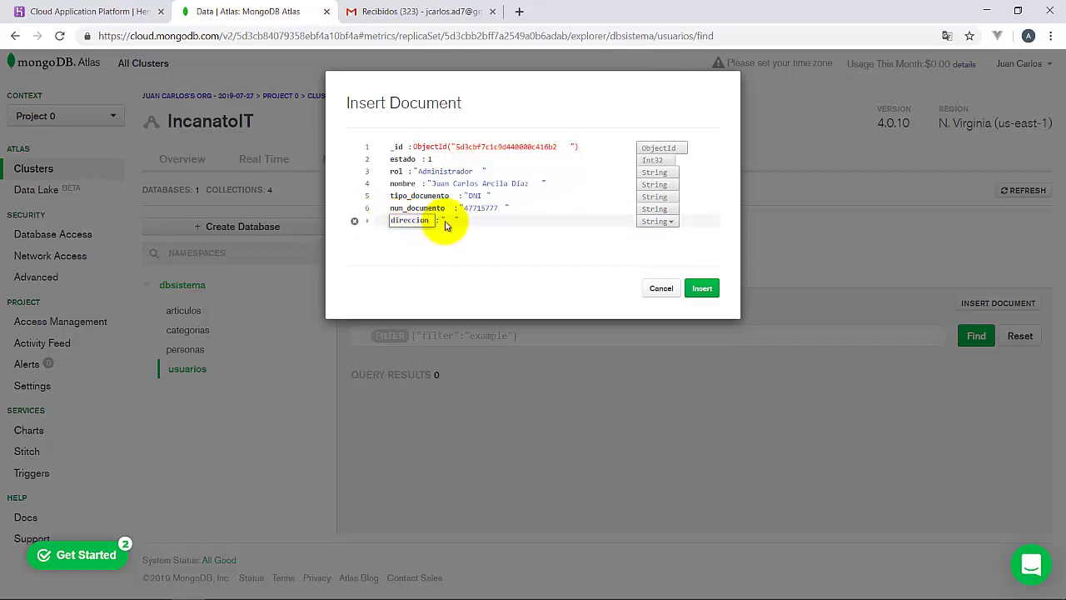
left_click(449, 221)
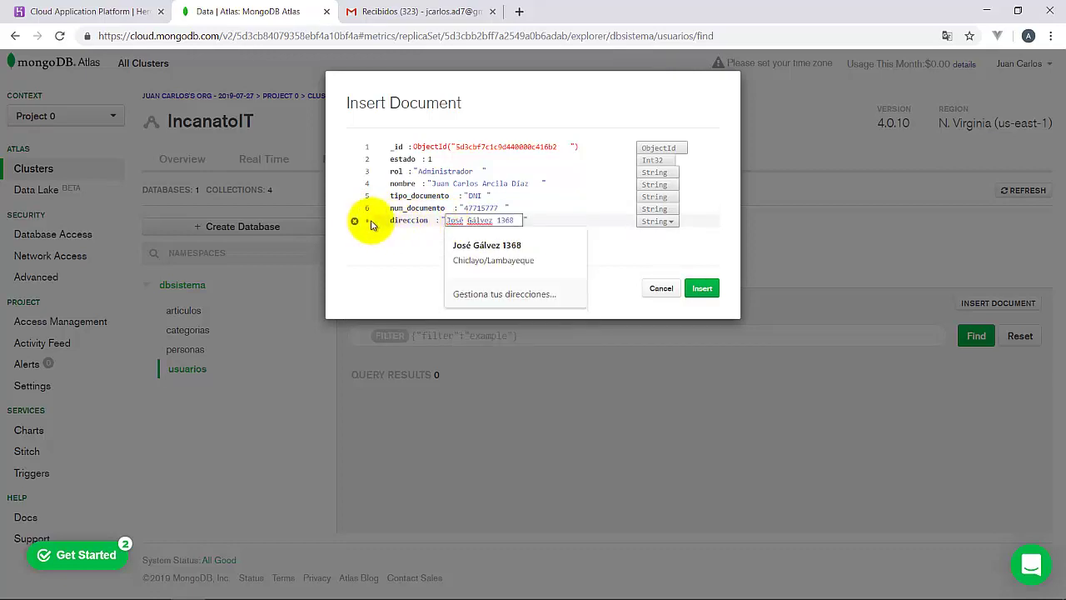
Add telefono and email fields to the document.
left_click(368, 225)
left_click(388, 238)
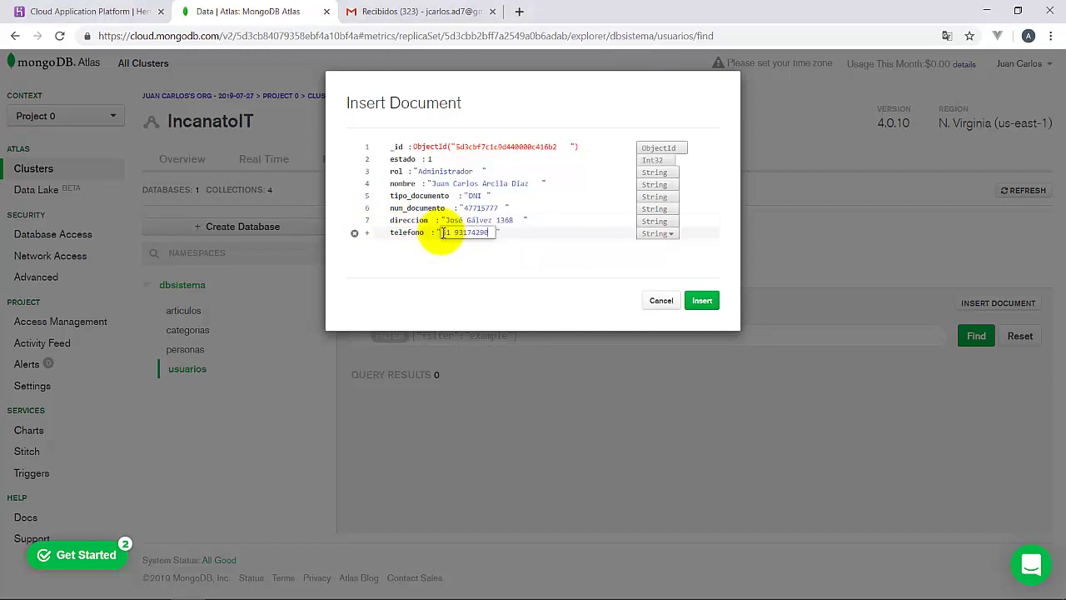
left_click(368, 233)
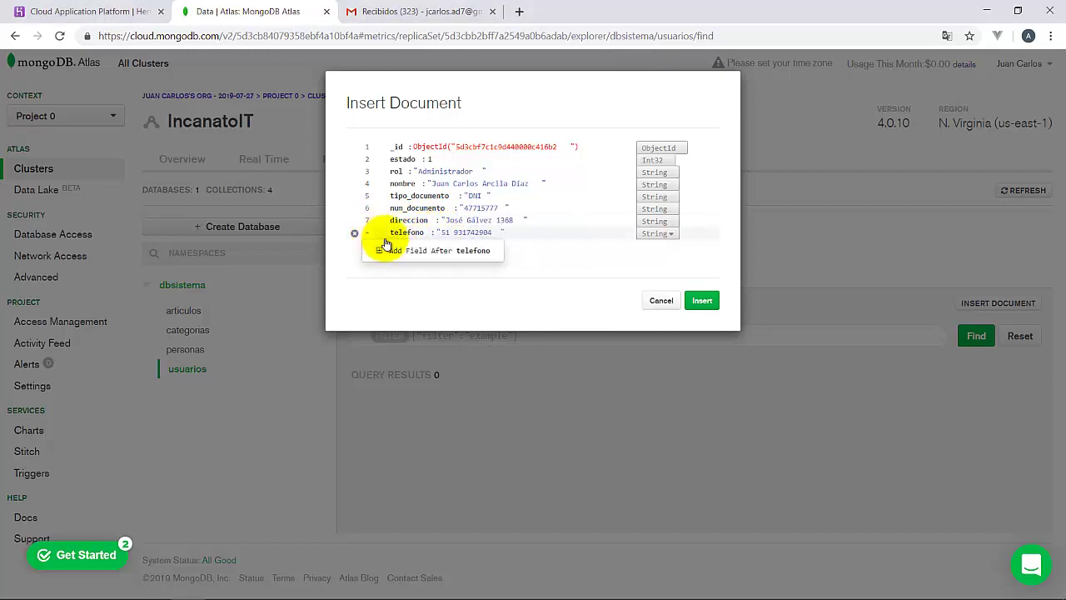
left_click(397, 248)
type("email")
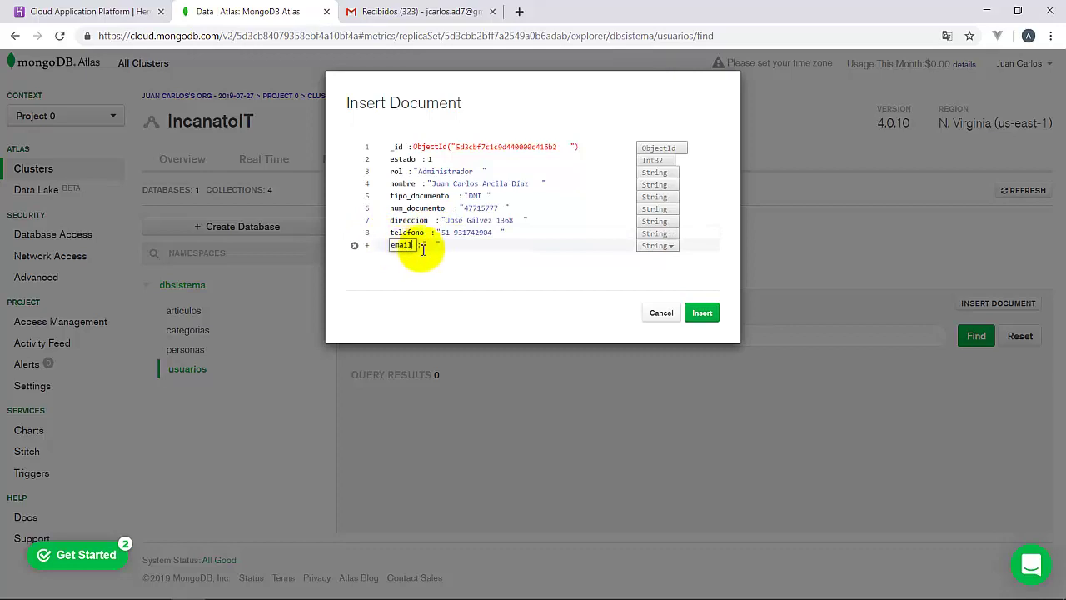
left_click(432, 244)
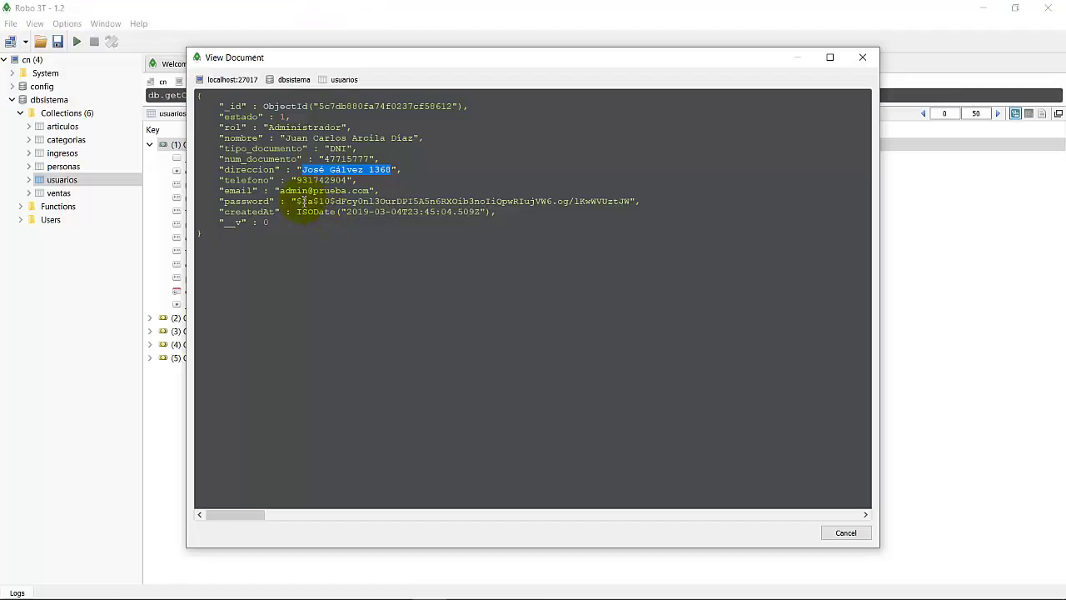
Add a password field with the copied hash and insert the document into usuarios.
left_click_drag(291, 200, 627, 203)
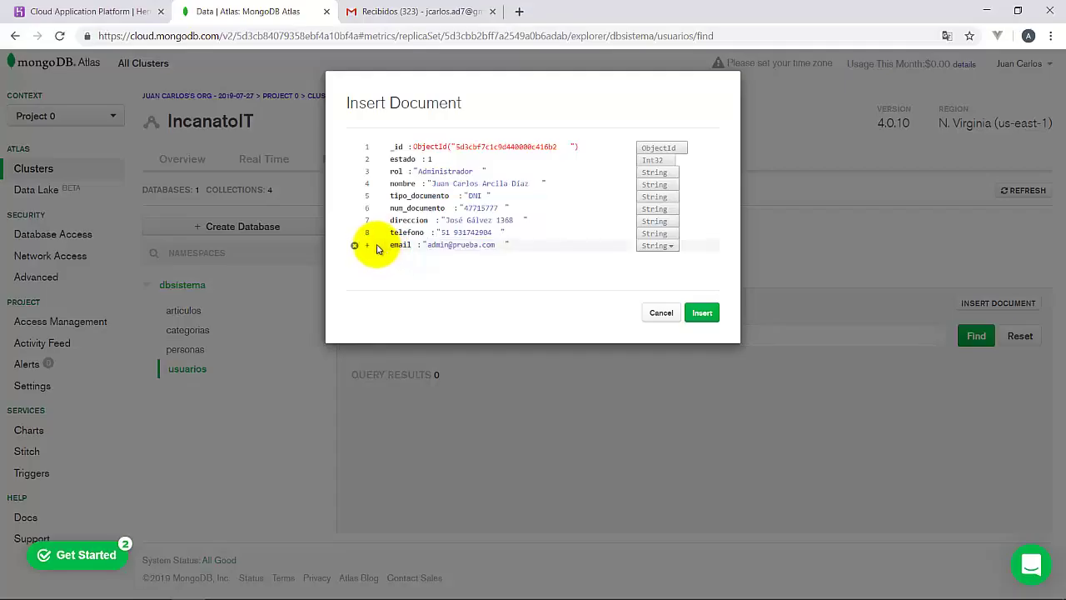
left_click(368, 246)
left_click(400, 265)
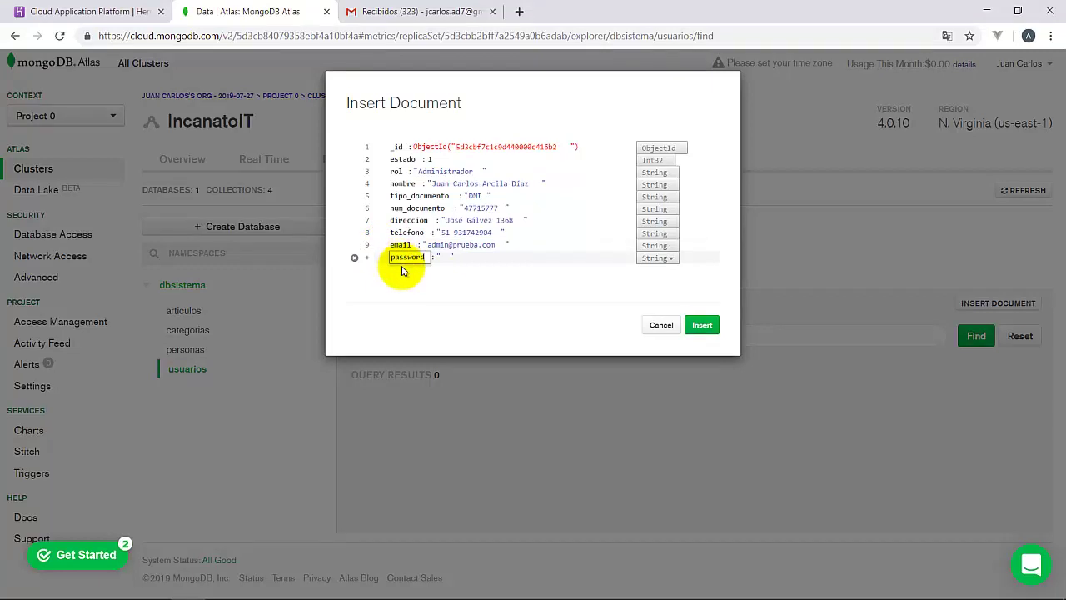
left_click(446, 257)
key("ctrl+v")
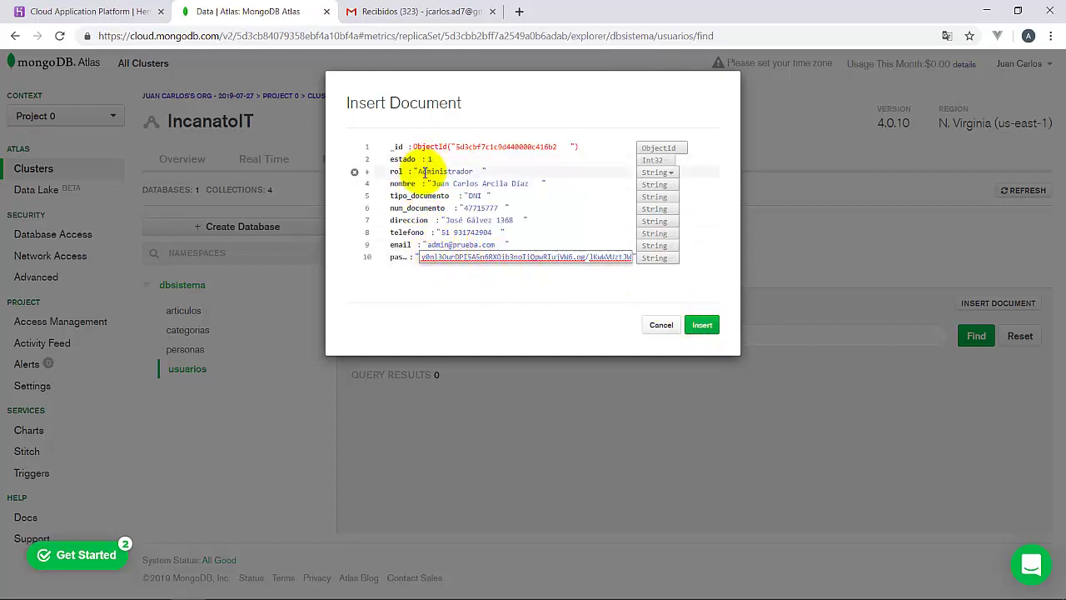
left_click(704, 327)
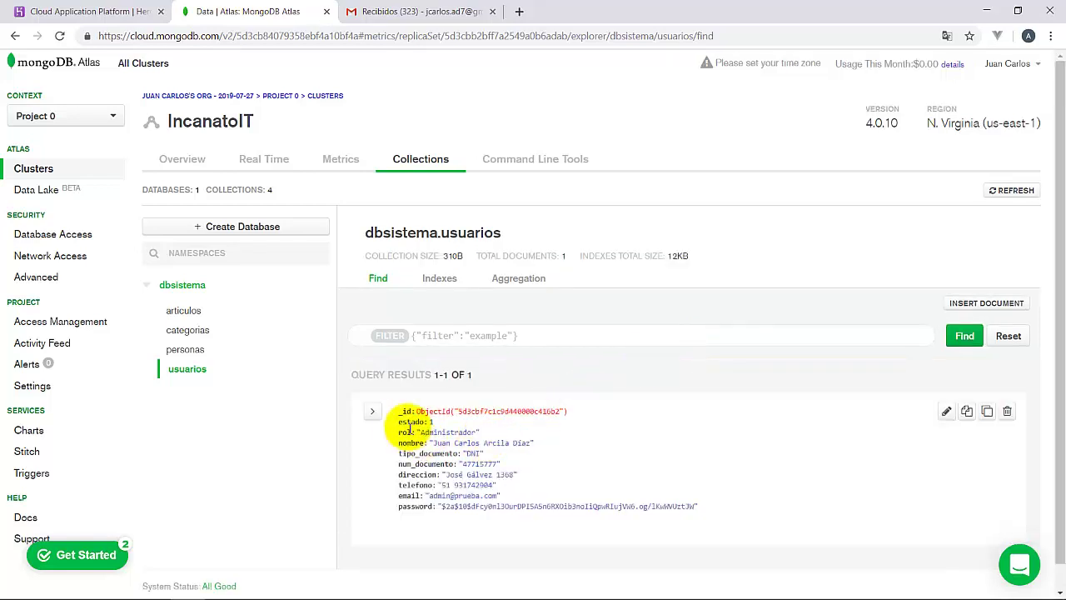
left_click_drag(401, 411, 705, 515)
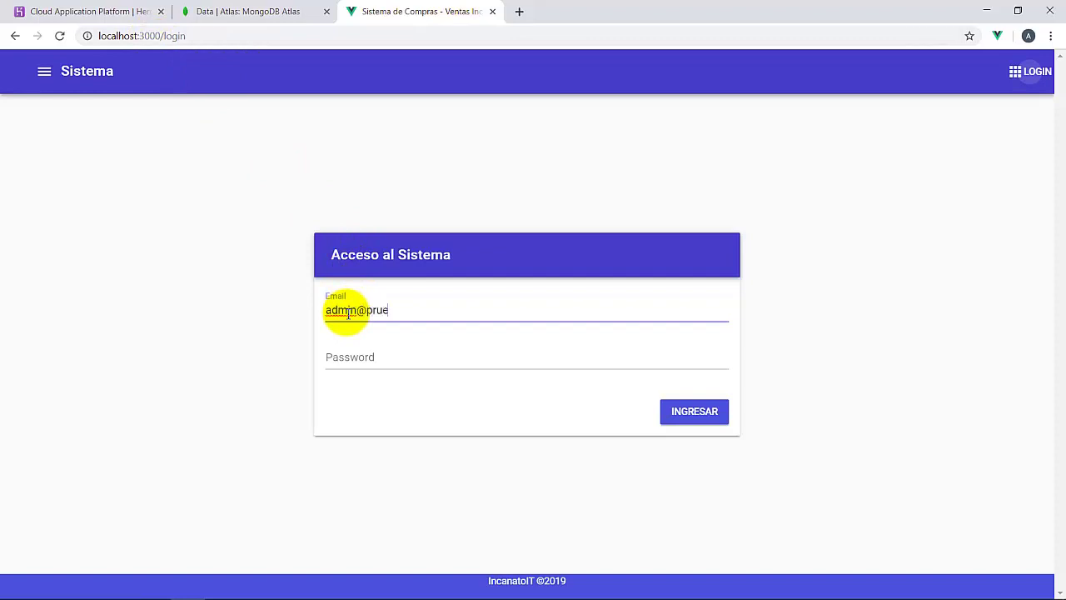
Log in with the admin password and open Almacén > Categorías.
key("Tab")
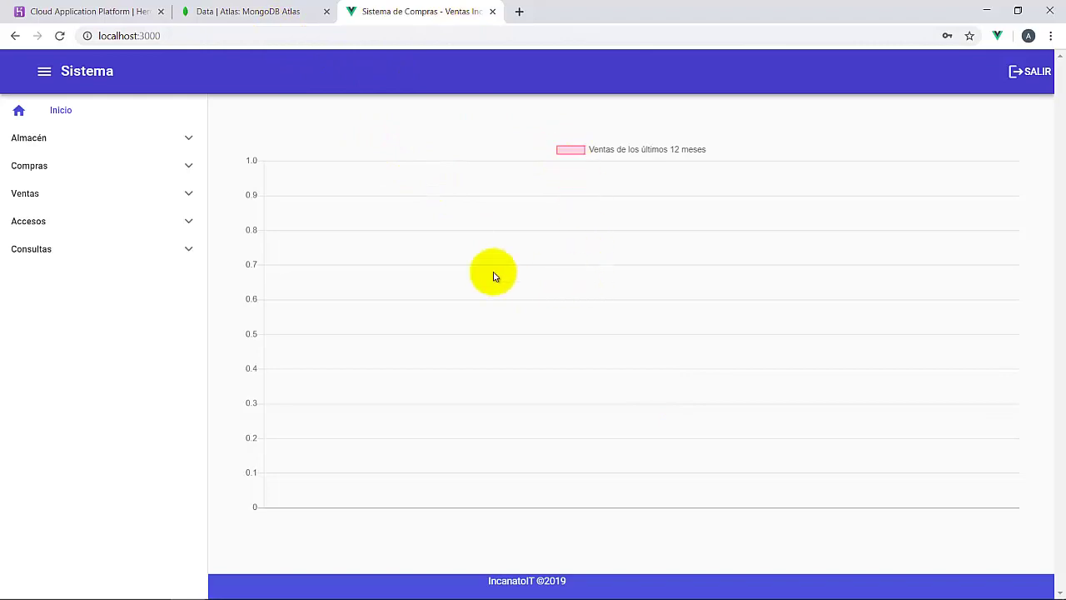
left_click(73, 142)
left_click(67, 164)
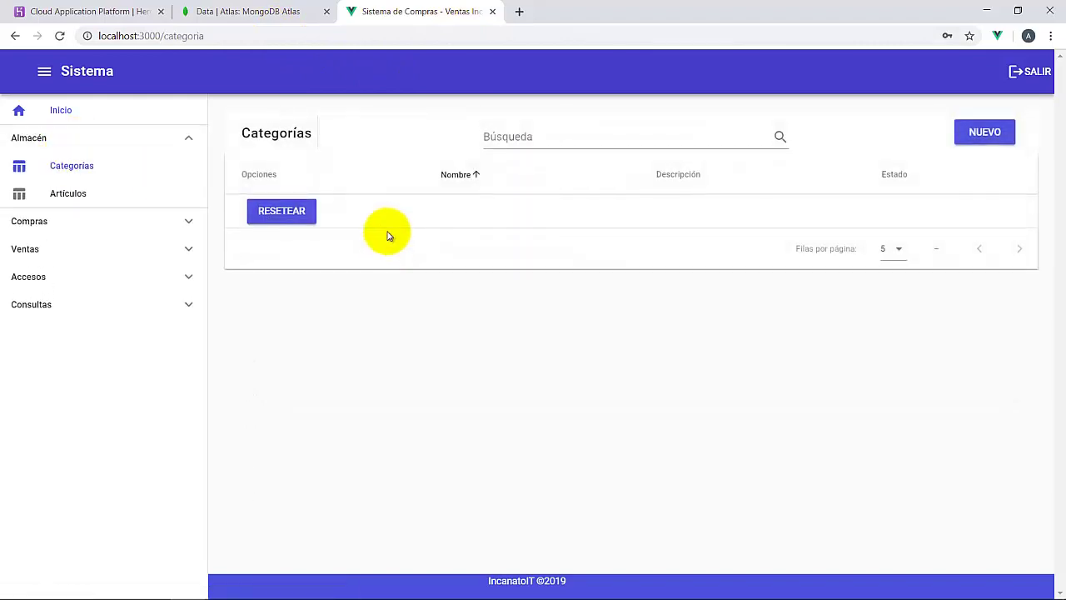
Create category 'Equipos de sonido' with description 'Todos los equipos de sonido.'.
left_click(986, 133)
left_click(471, 301)
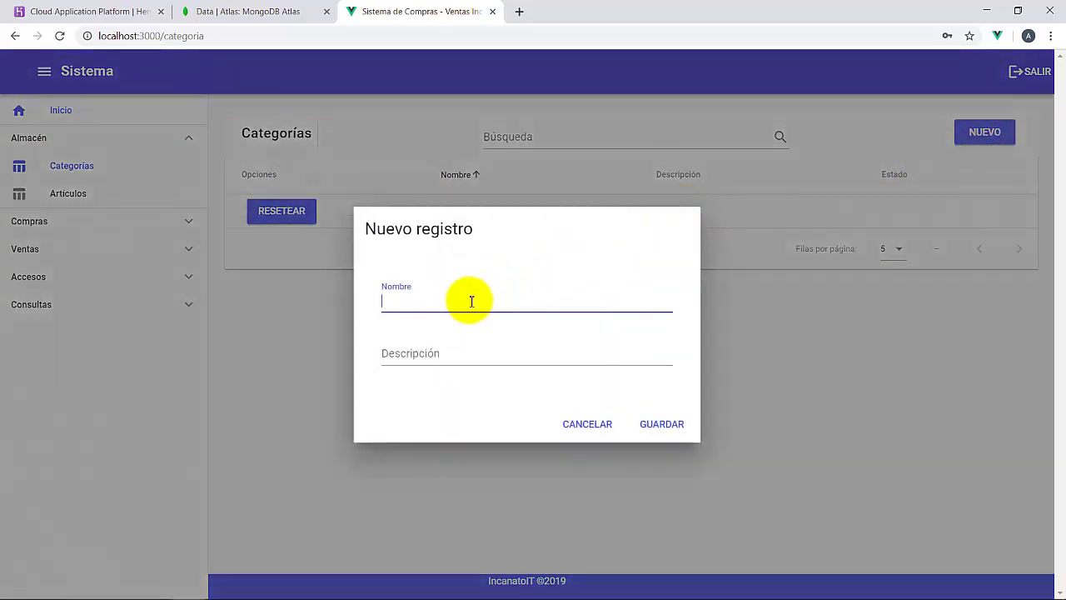
type("Equipos de sonido")
left_click(419, 354)
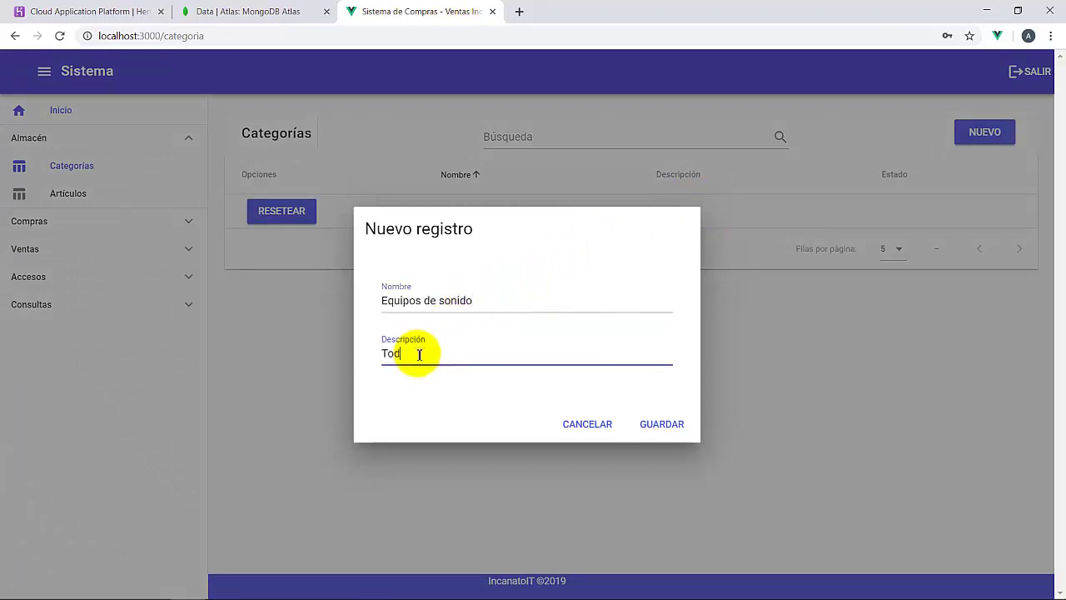
type("Todos los equipos de sonido.")
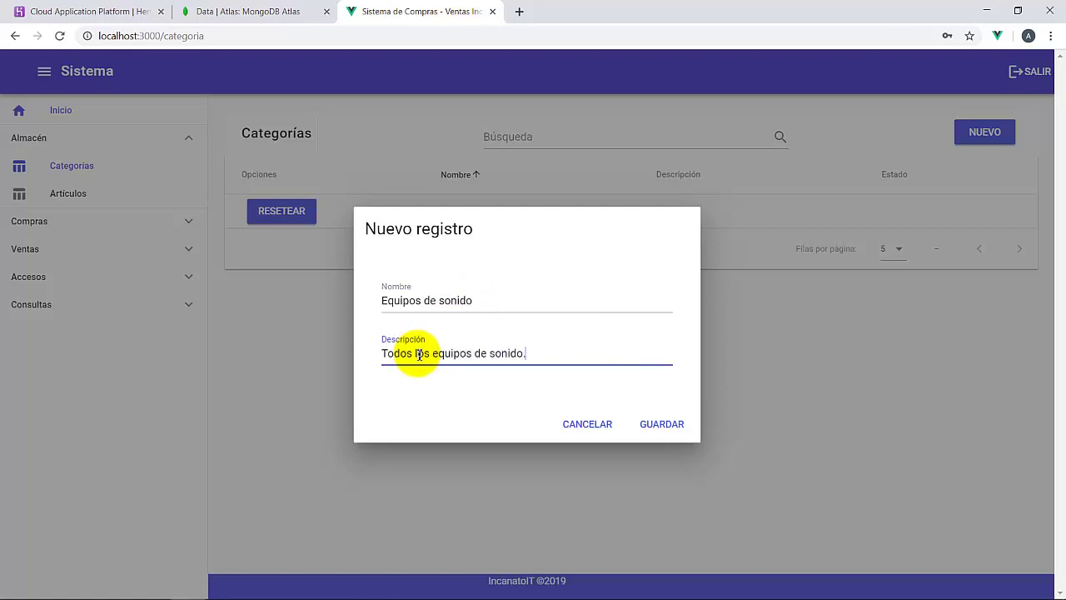
left_click(658, 425)
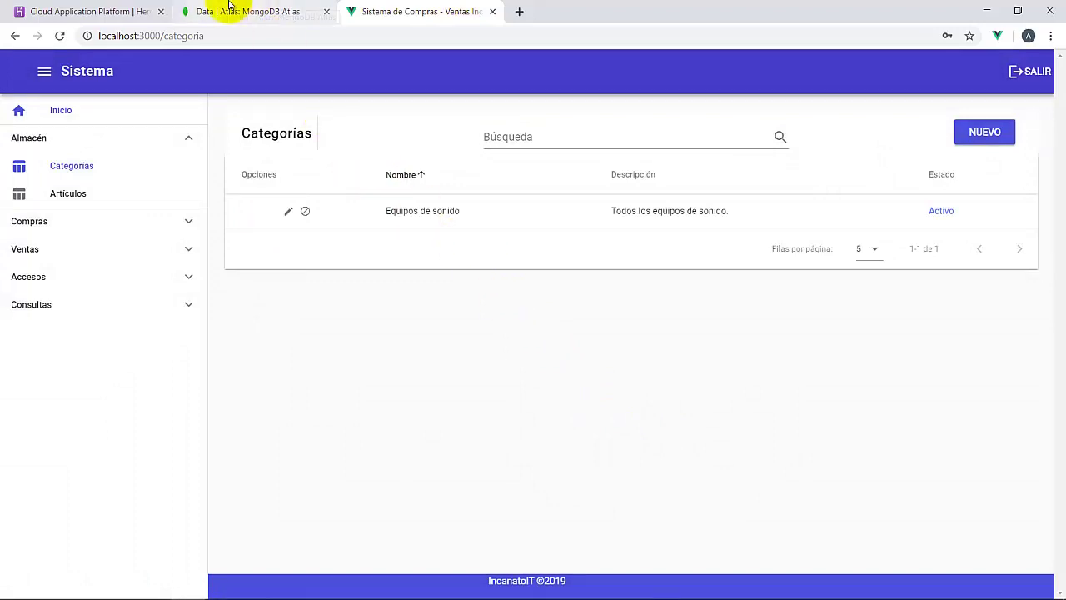
left_click(230, 7)
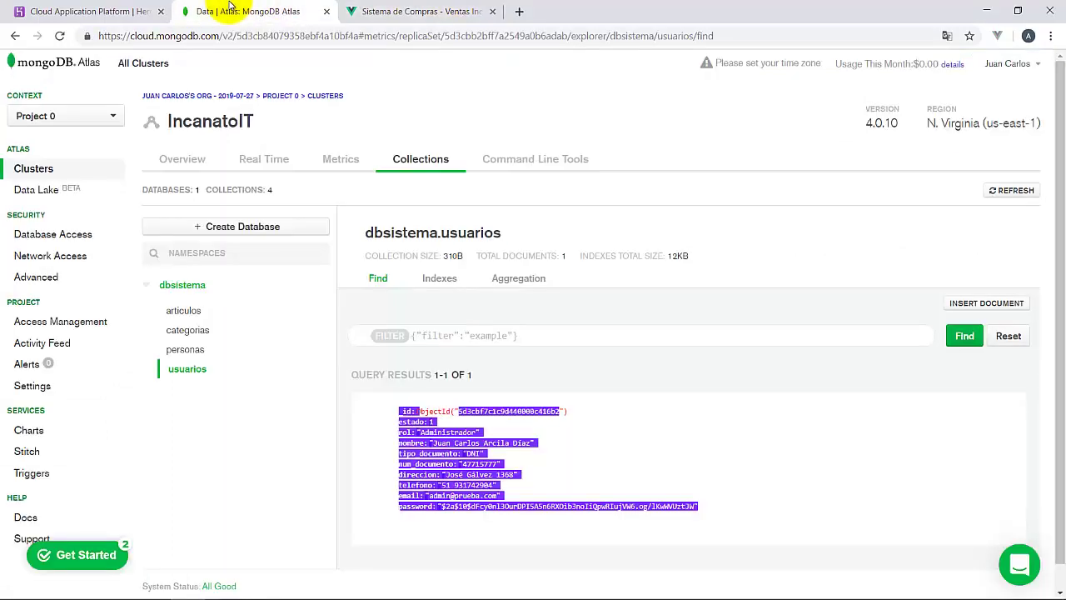
Check the Equipos de sonido document in dbsistema.categorias, then open the app's Artículos page.
left_click(191, 332)
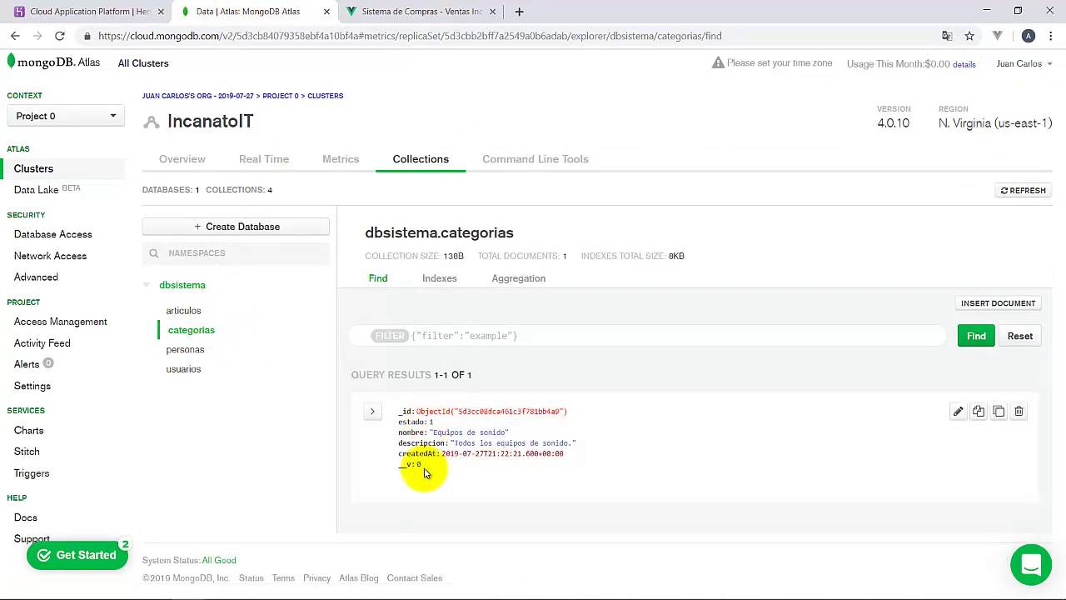
left_click_drag(424, 473, 390, 412)
left_click(391, 413)
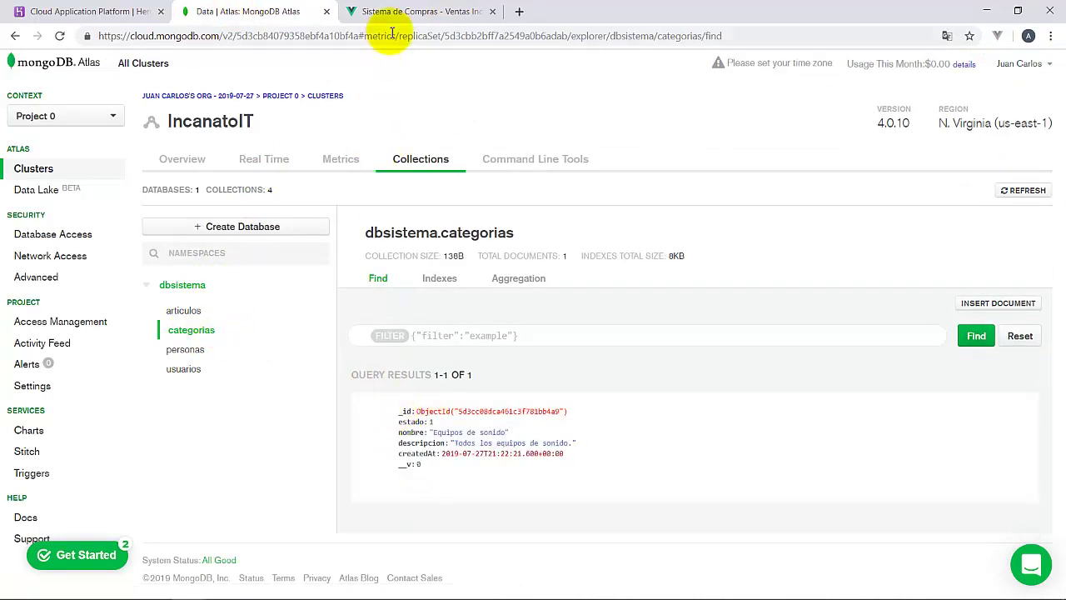
left_click(392, 12)
left_click(67, 194)
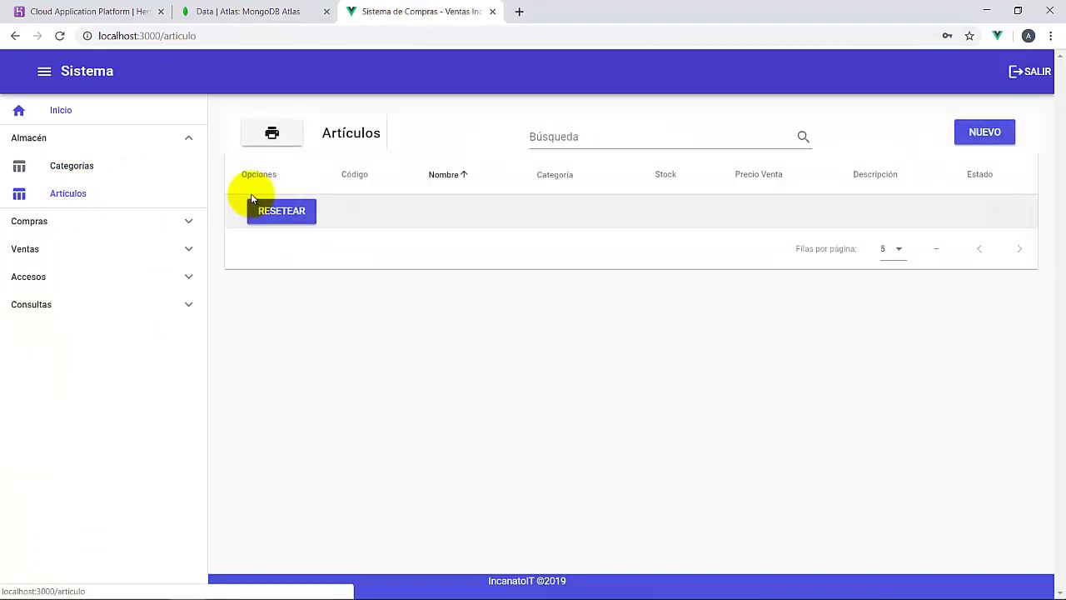
Start a new article with code 12345678 in category Equipos de sonido.
left_click(1001, 131)
left_click(441, 248)
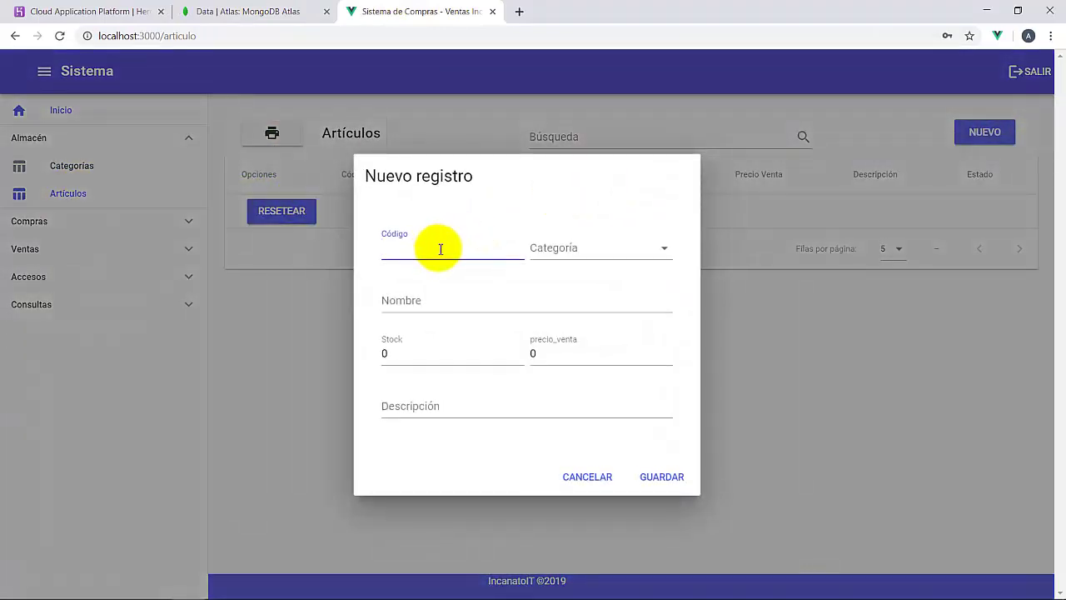
type("1234567")
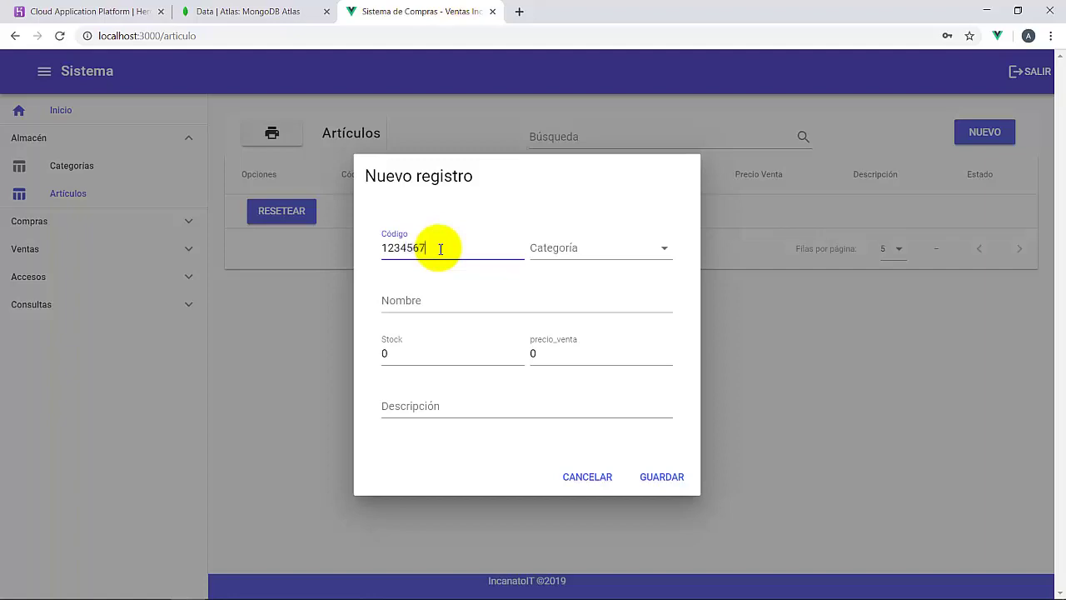
type("8")
left_click(535, 249)
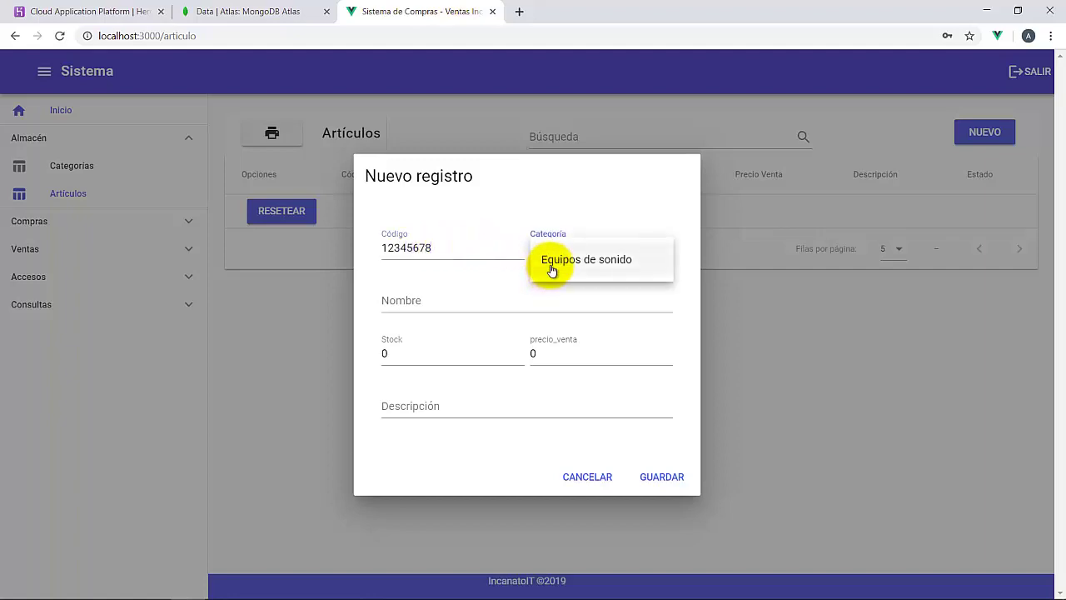
left_click(552, 268)
Complete the name Parlante Lenovo Lx100, stock 100 and sale price 450, and save the article.
left_click(474, 304)
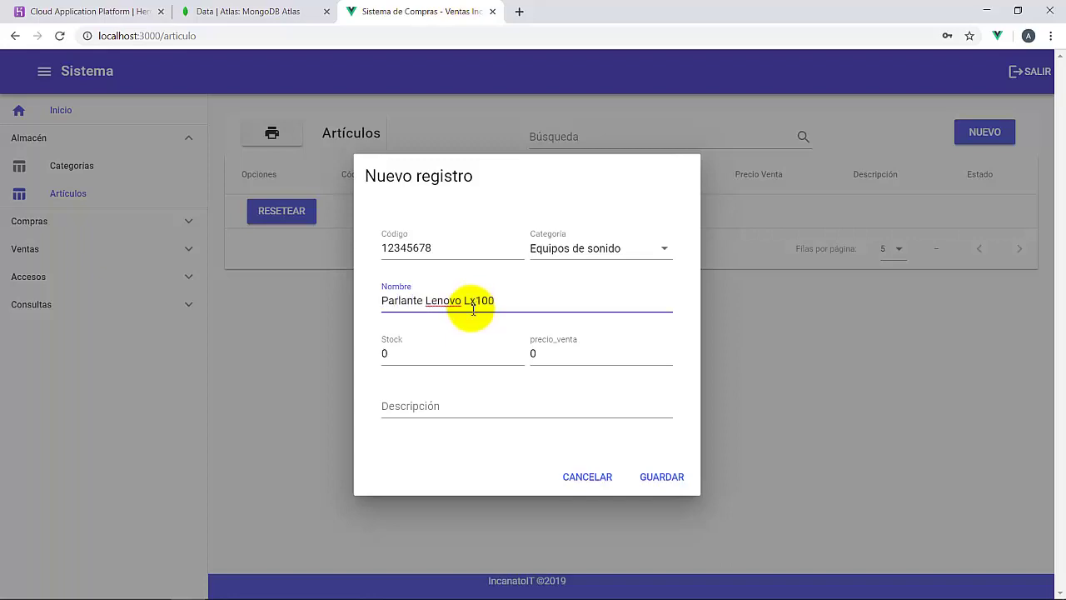
left_click(450, 354)
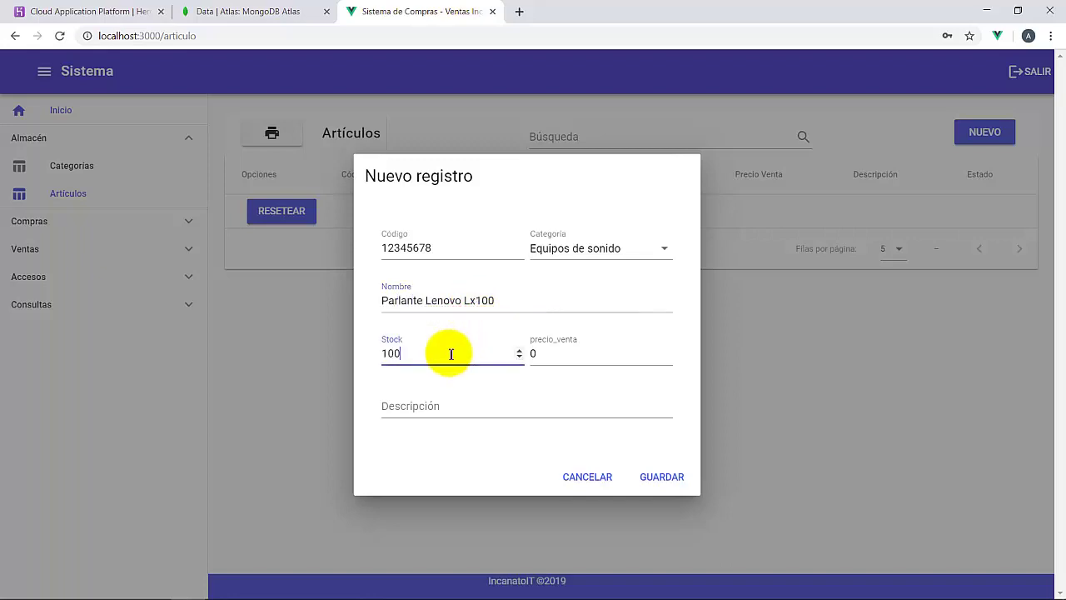
left_click_drag(601, 361, 516, 359)
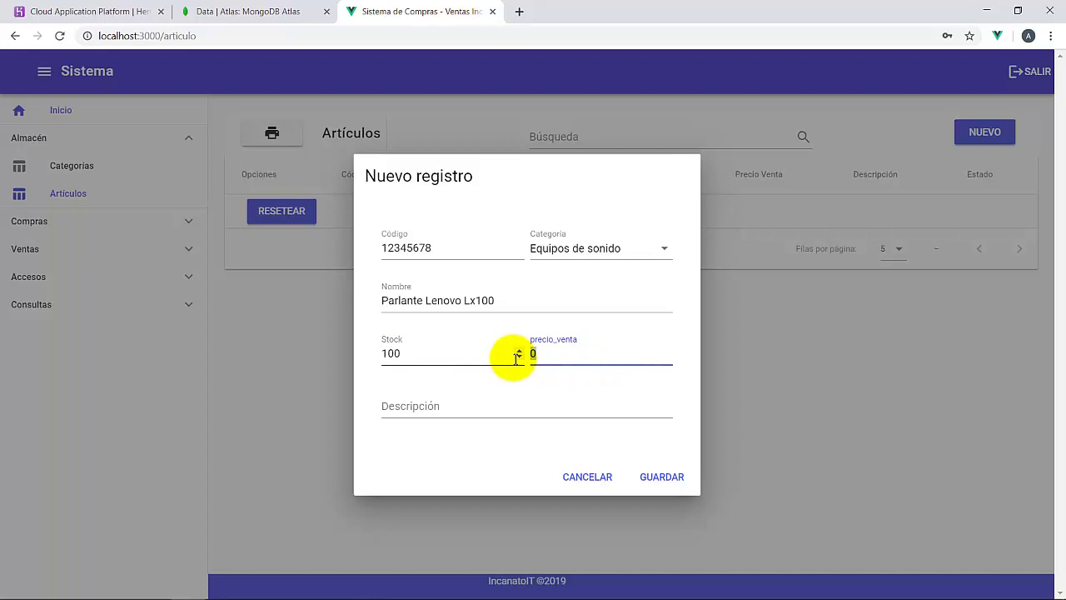
type("450")
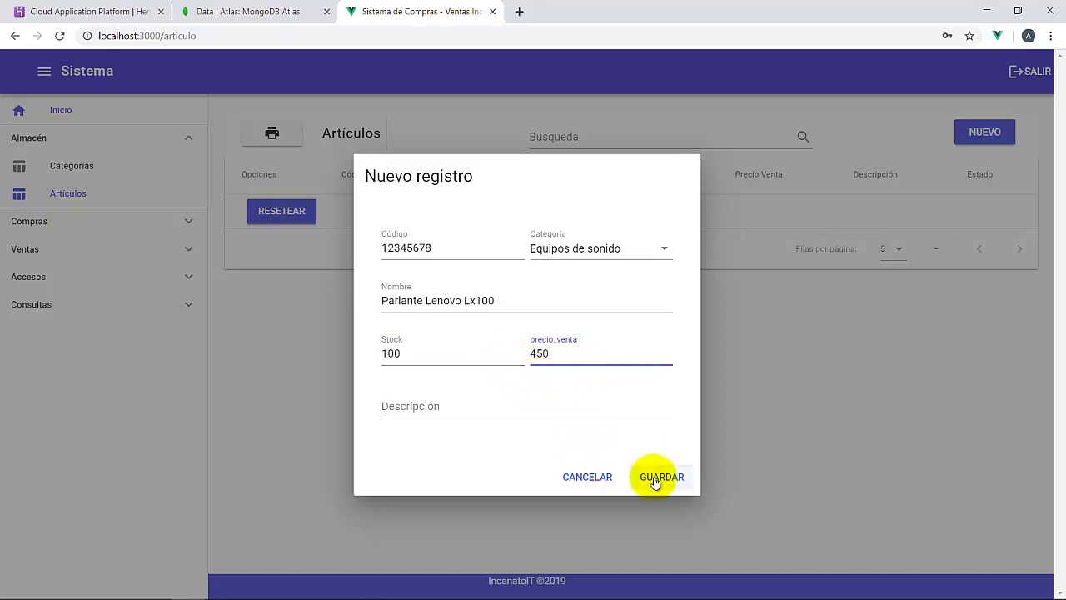
left_click(655, 482)
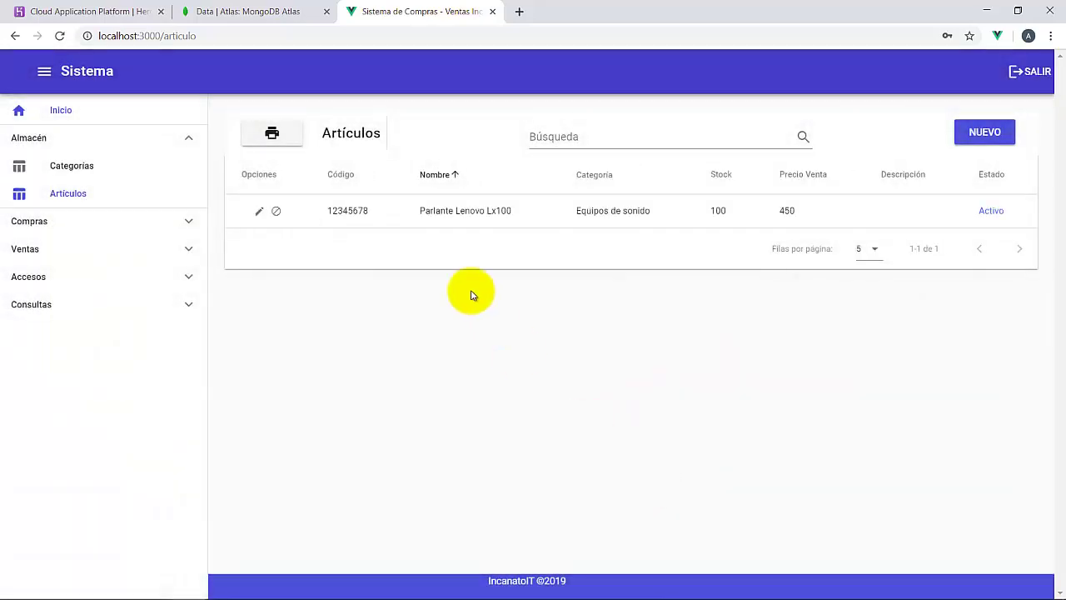
Add supplier Inversiones Santa Ana SAC with a RUC document under Compras > Proveedores, then go to Ingresos.
left_click(159, 224)
left_click(89, 227)
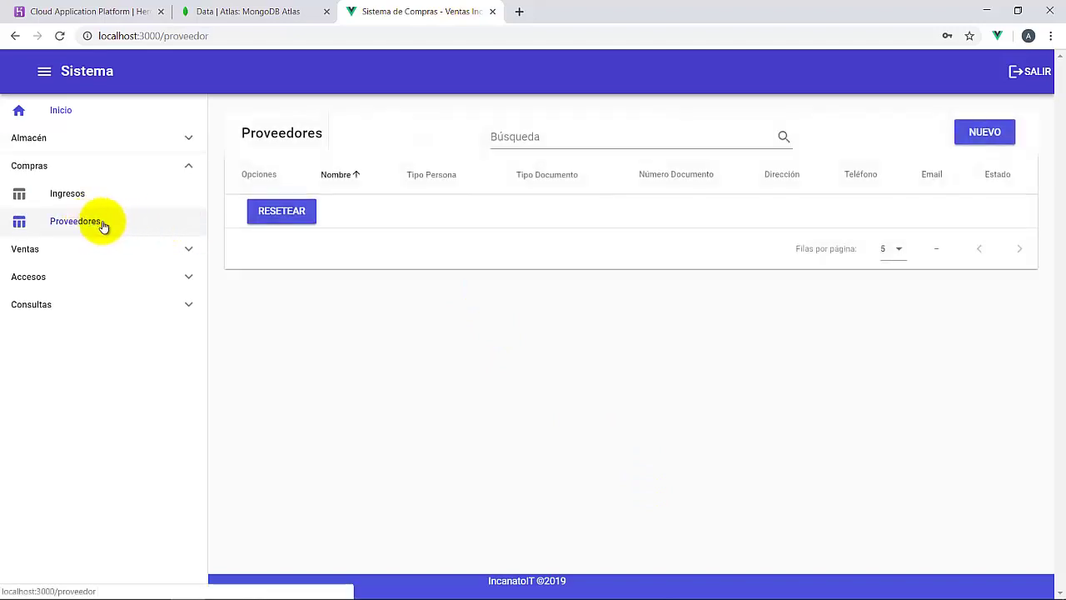
left_click(975, 140)
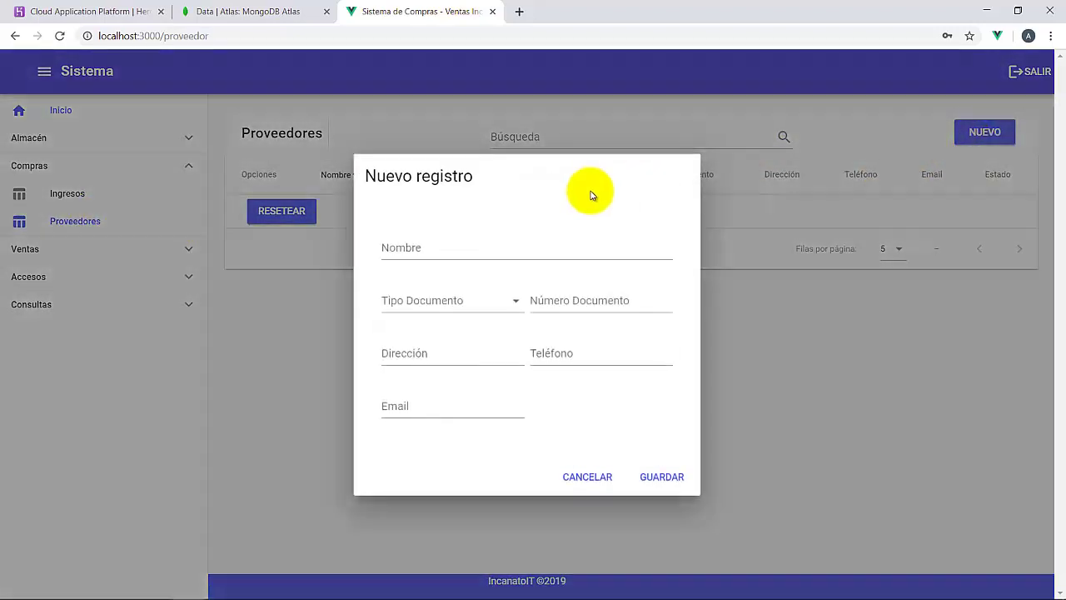
left_click(445, 246)
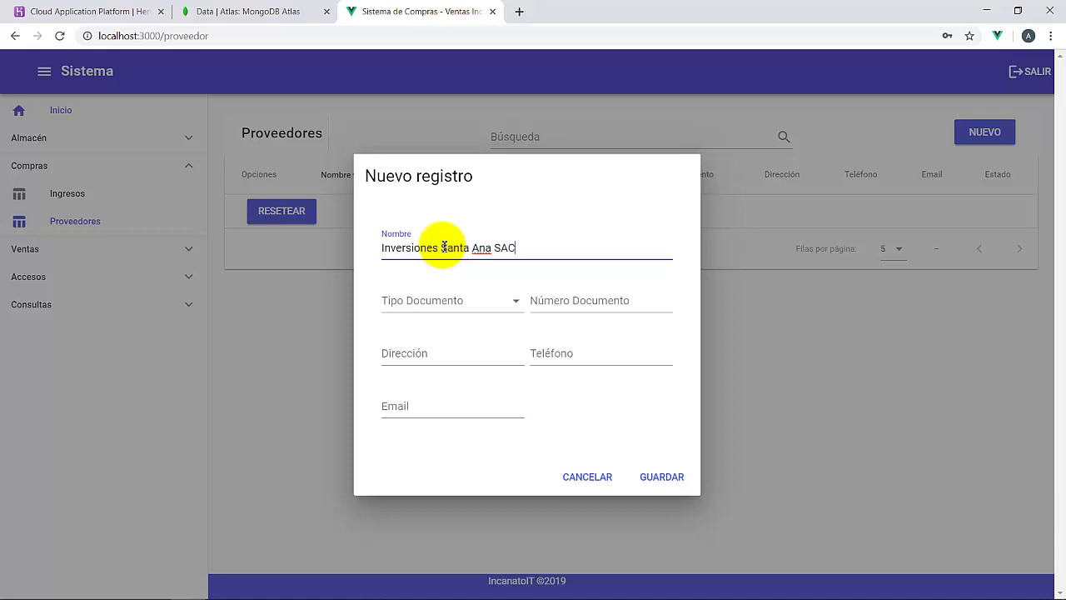
type("45678910")
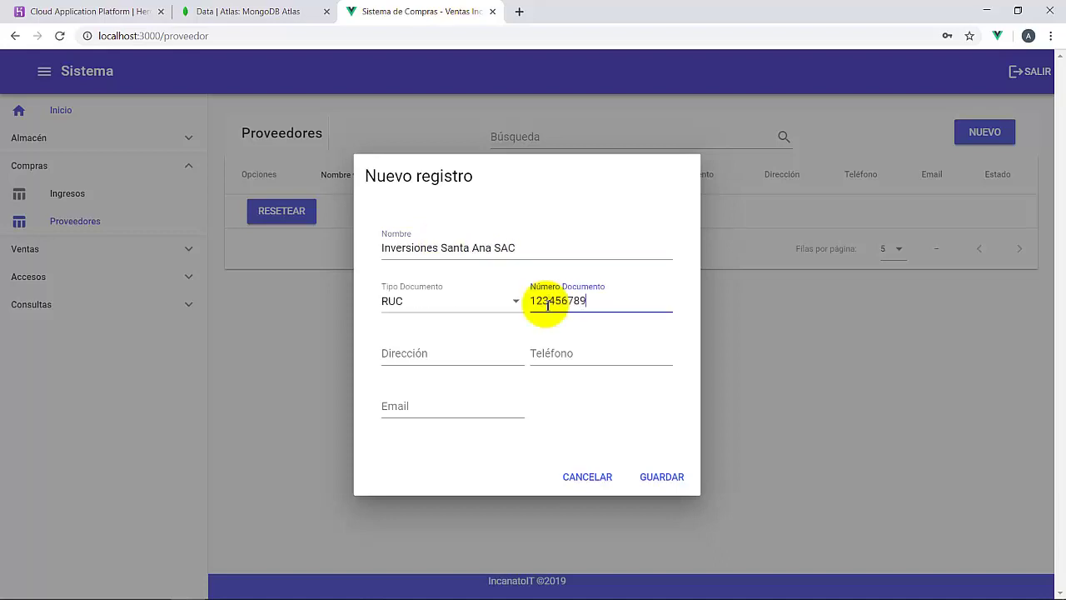
left_click(656, 475)
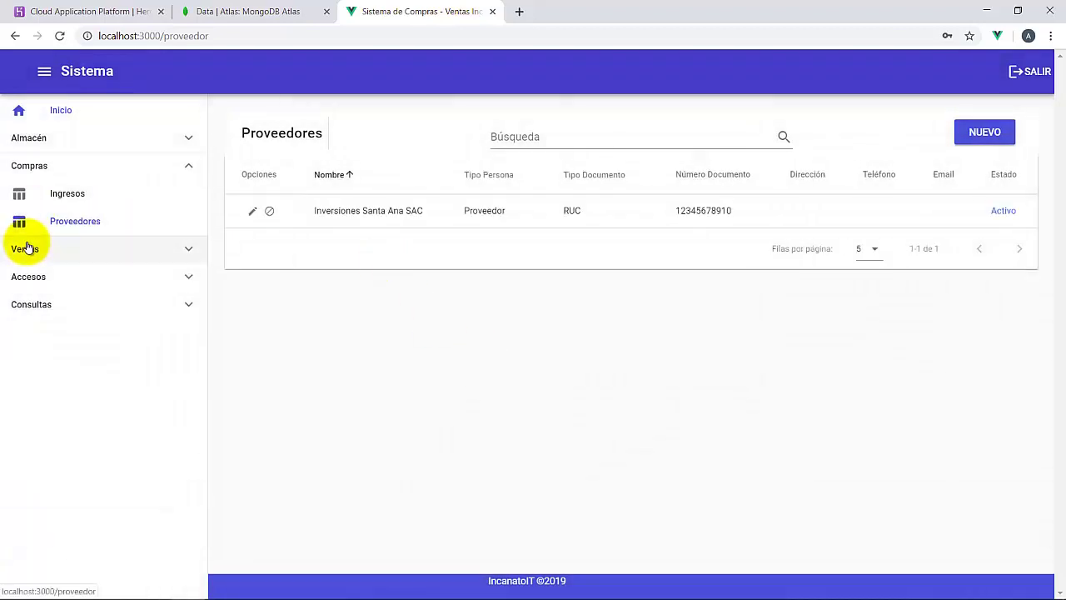
left_click(58, 205)
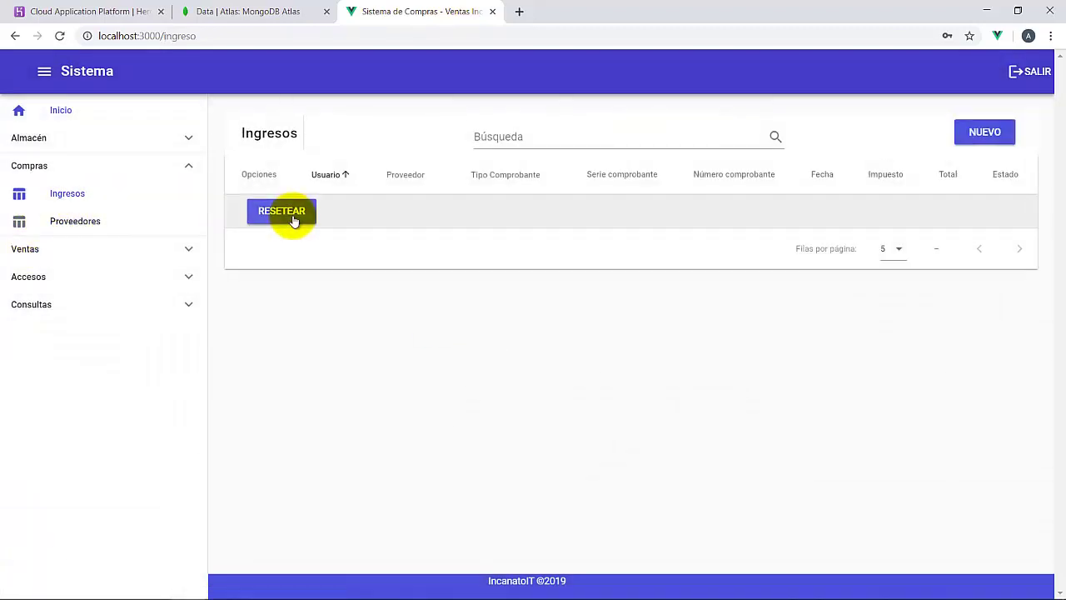
Start a FACTURA purchase, series 001 number 00012, from supplier Inversiones Santa Ana SAC.
left_click(992, 132)
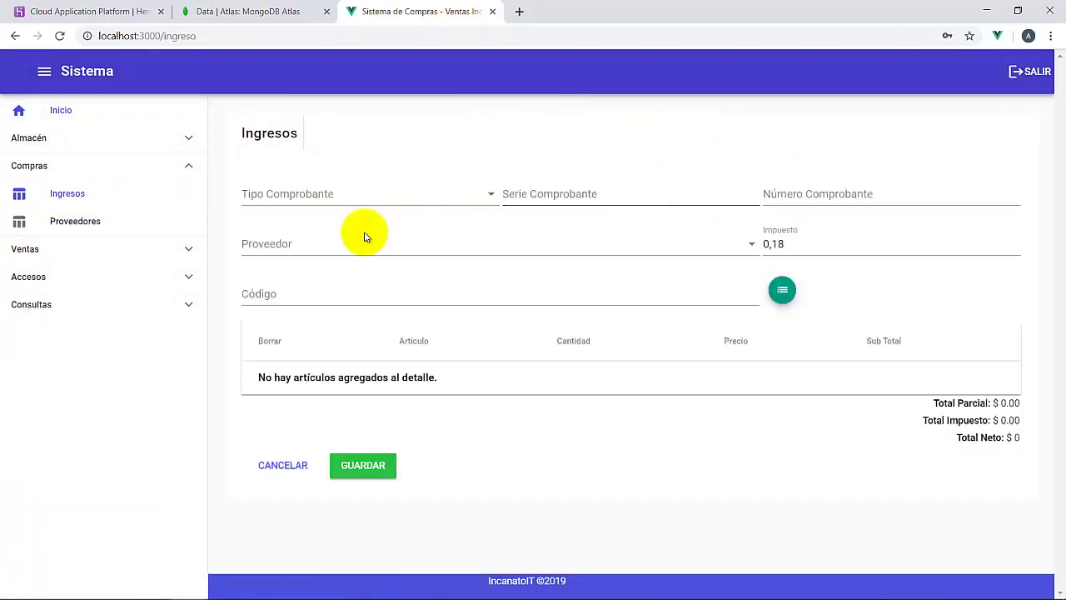
left_click(310, 205)
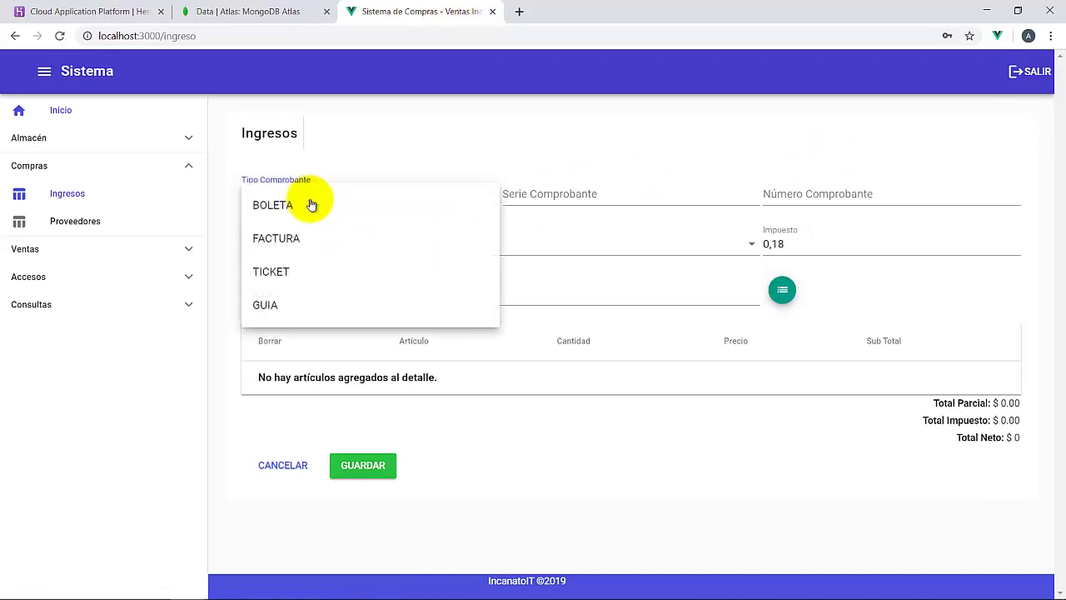
left_click(271, 236)
left_click(553, 193)
type("001")
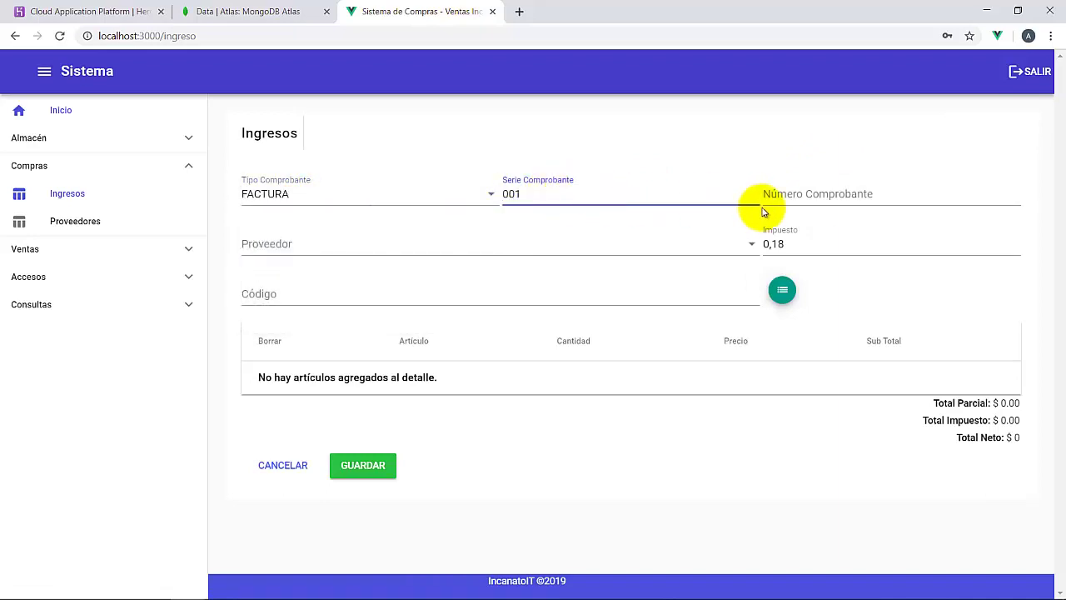
left_click(801, 198)
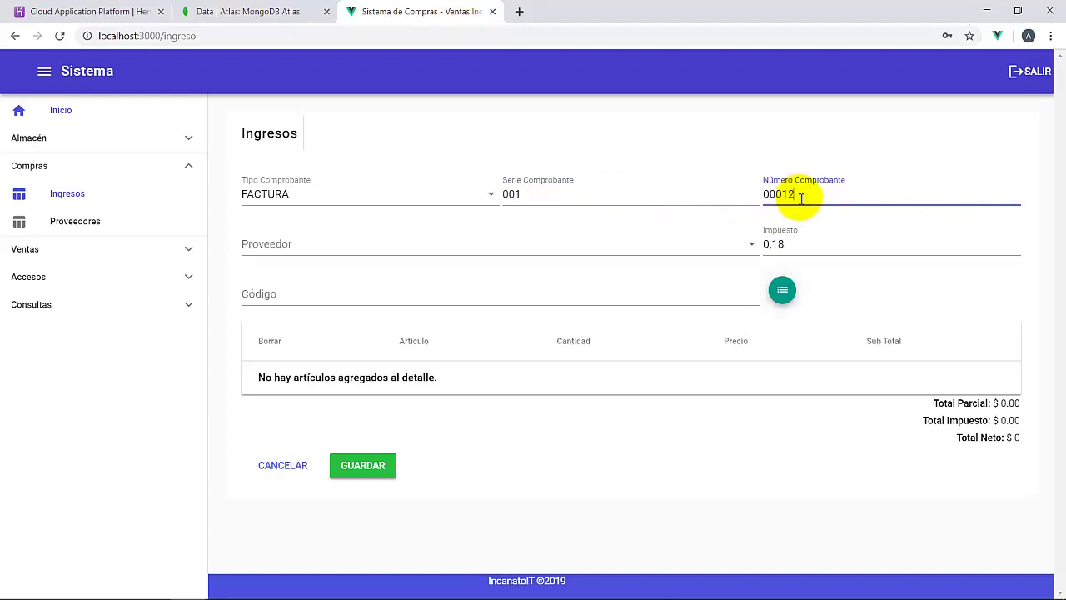
left_click(659, 243)
left_click(443, 284)
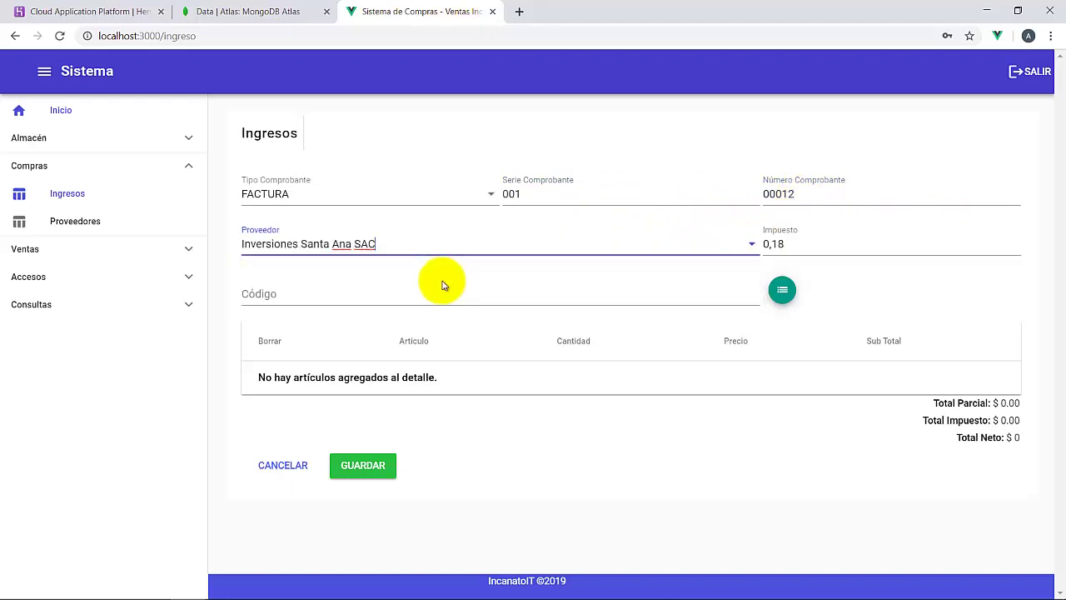
Add article 12345678 to the purchase at price 350 and save the entry.
left_click(724, 298)
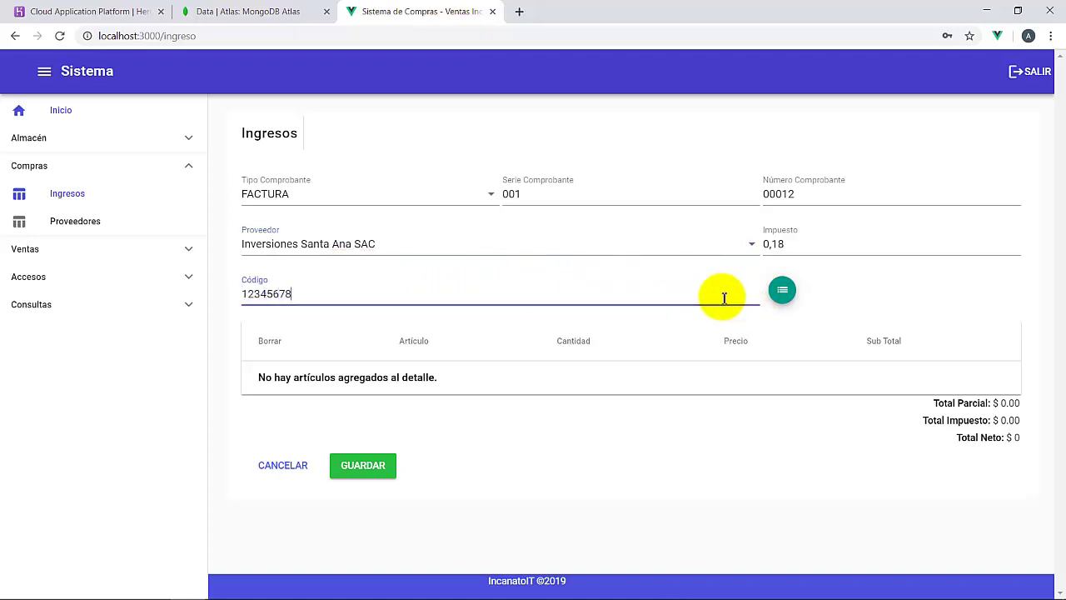
key("Return")
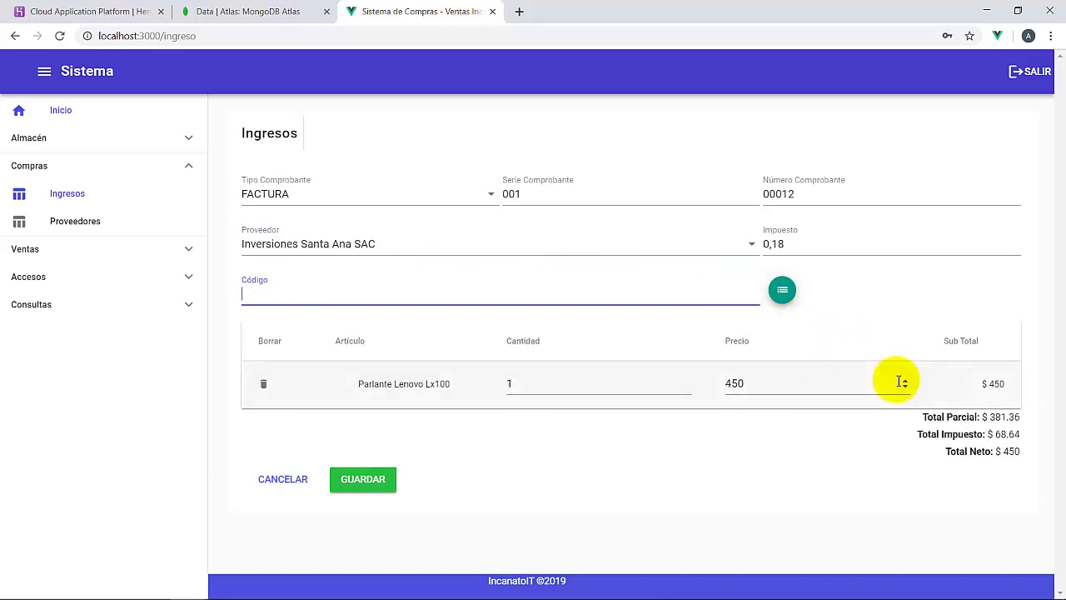
left_click(551, 384)
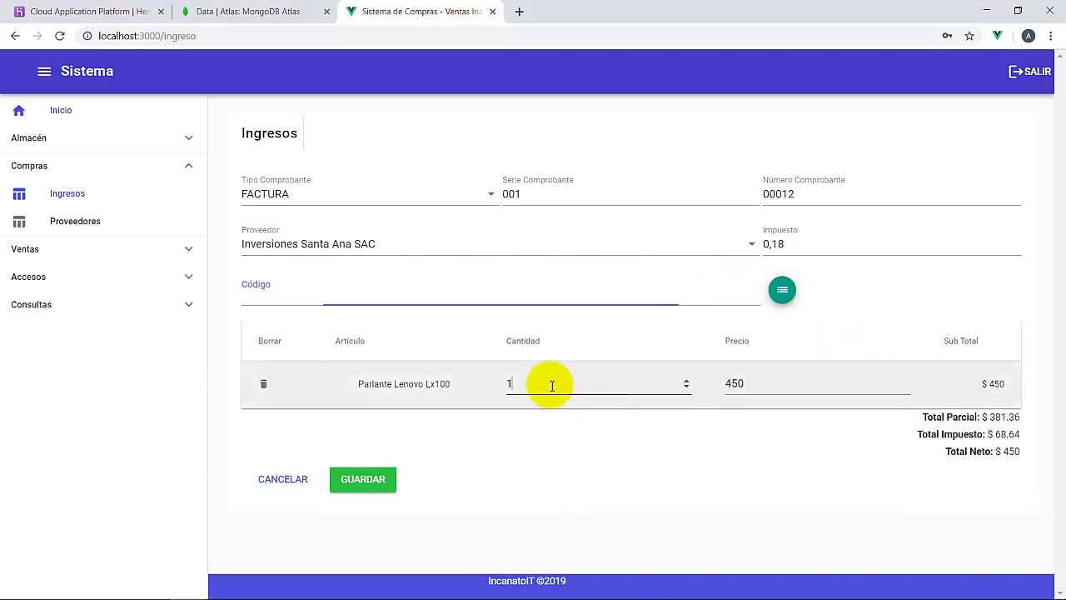
left_click(721, 383)
key("Delete")
type("3")
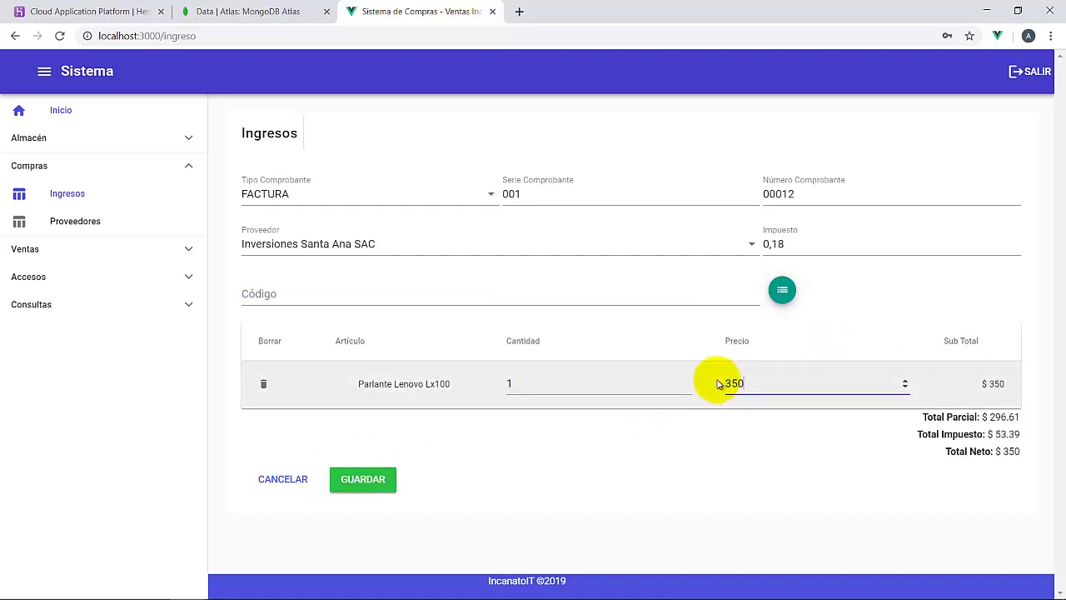
left_click(364, 483)
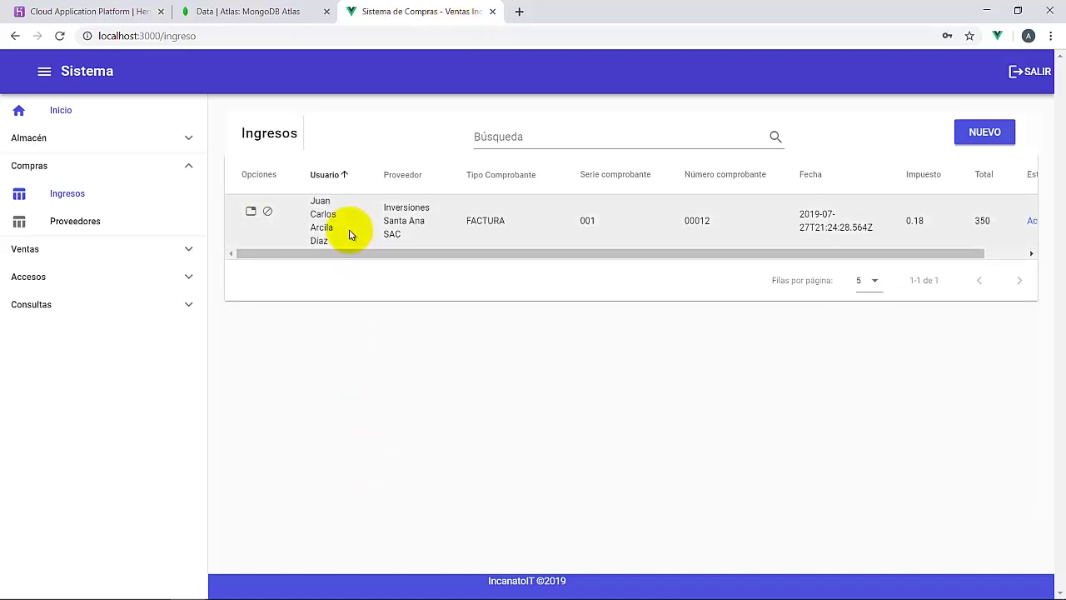
left_click(221, 10)
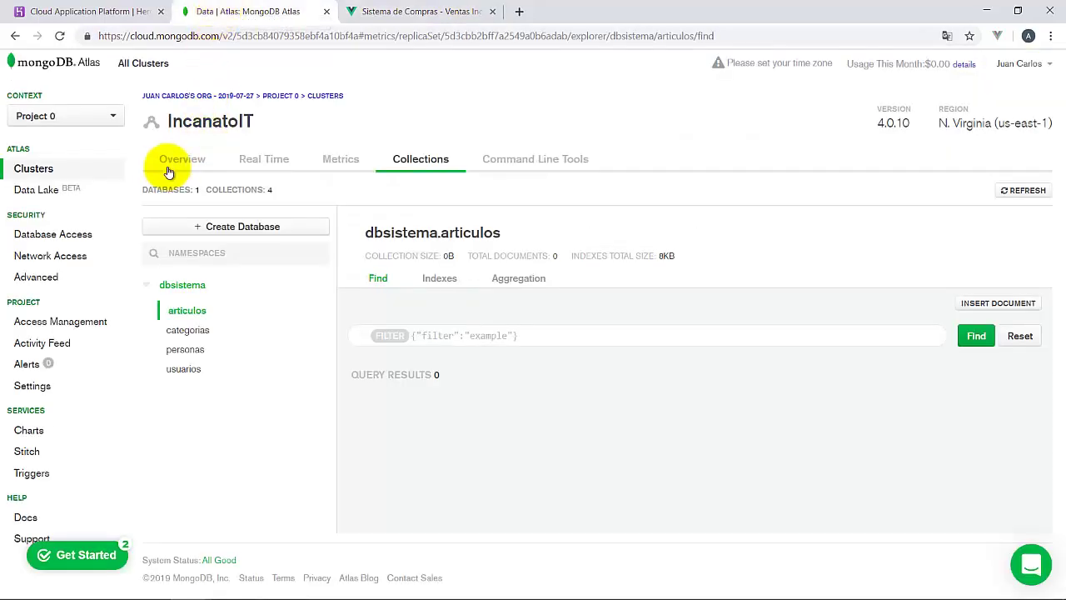
Browse the cluster's collections and open dbsistema.ingresos to view the FACTURA 001-00012 document totalling 350.
left_click(46, 171)
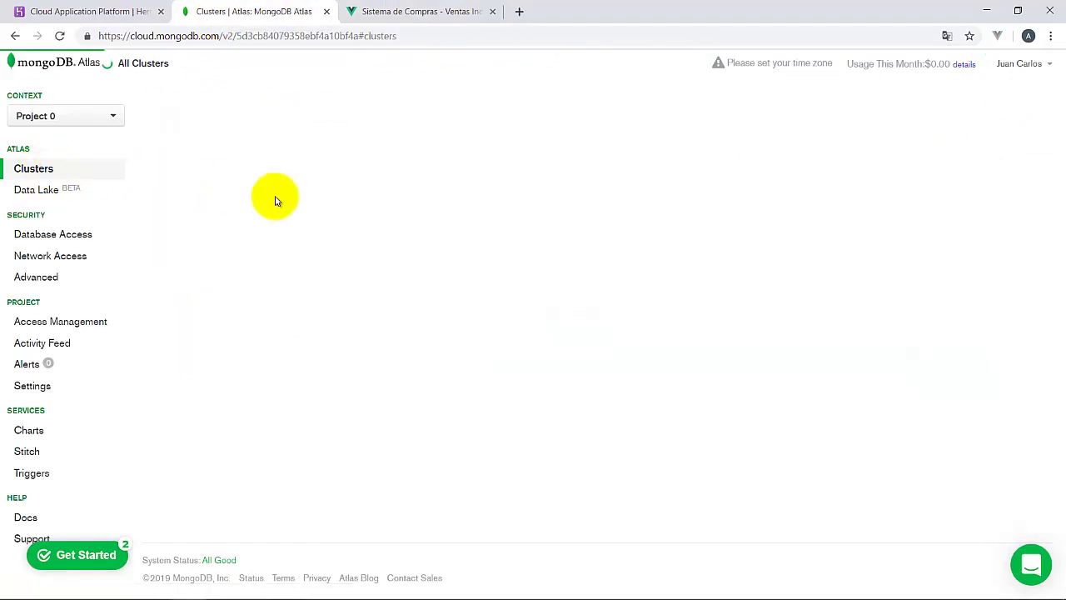
left_click(286, 240)
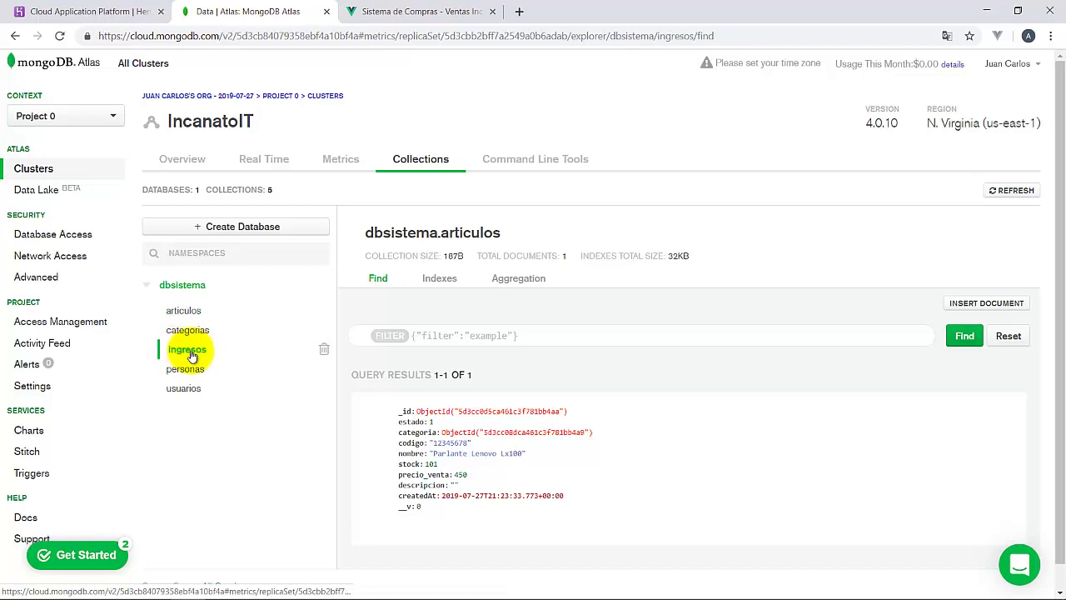
left_click(192, 355)
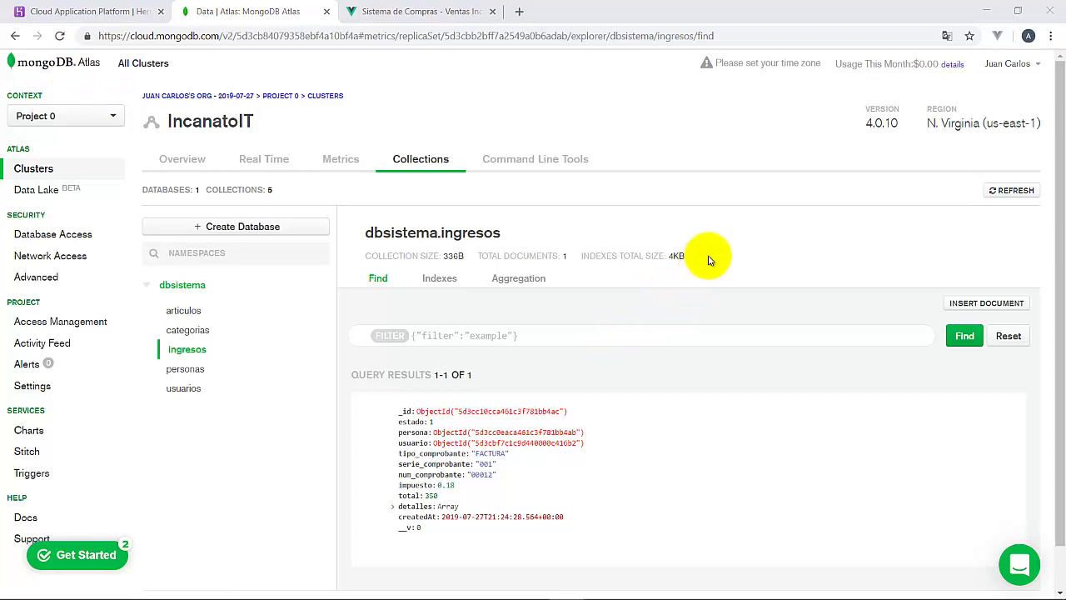
left_click_drag(709, 260, 366, 256)
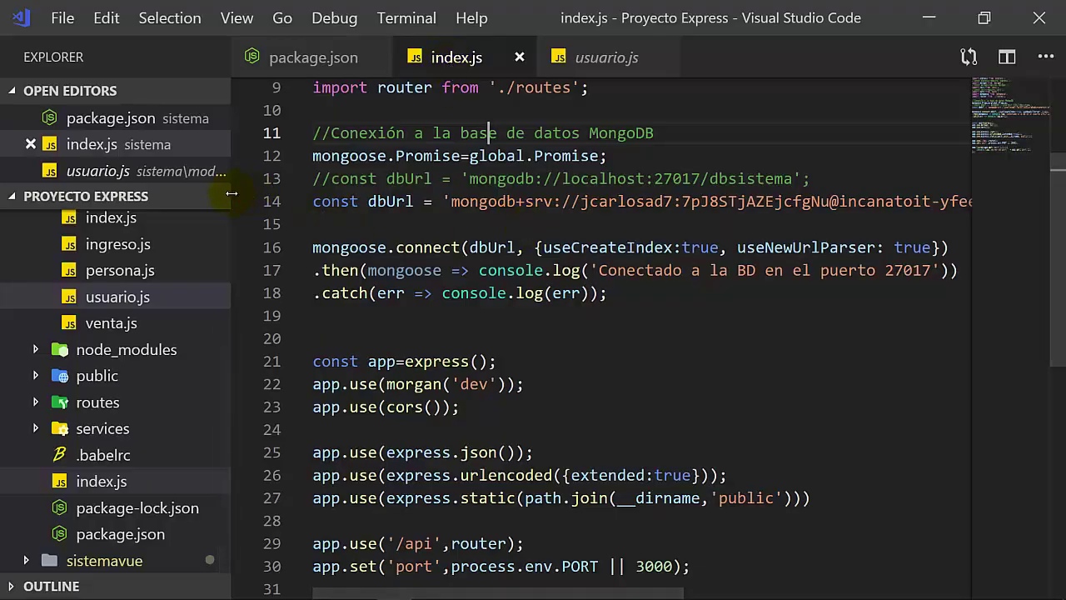
Hide the Explorer sidebar and select the dbUrl connection string on line 14 of index.js.
key("ctrl+b")
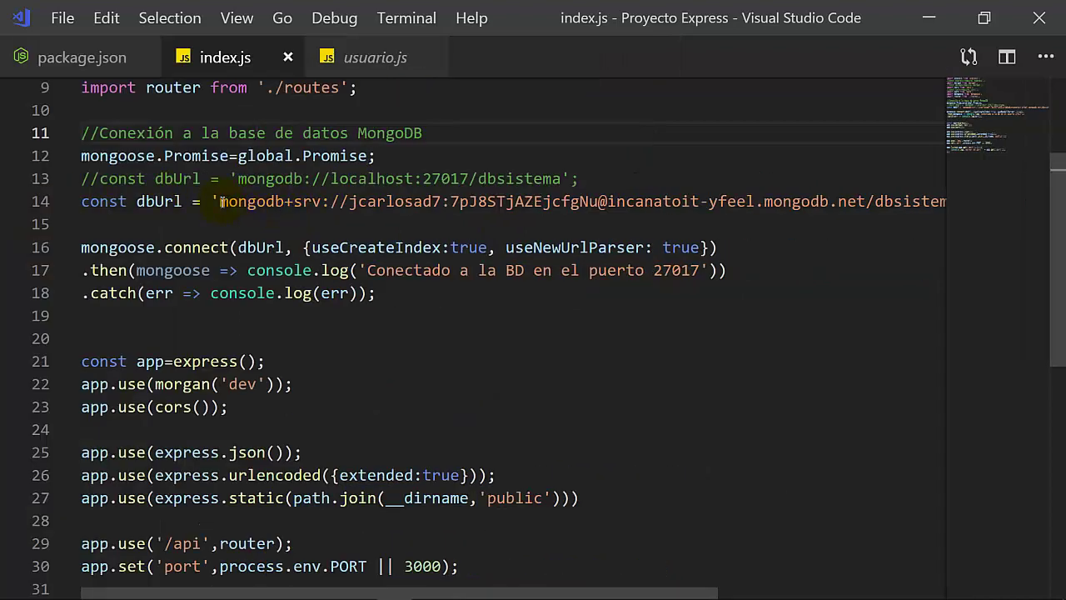
left_click_drag(219, 202, 782, 202)
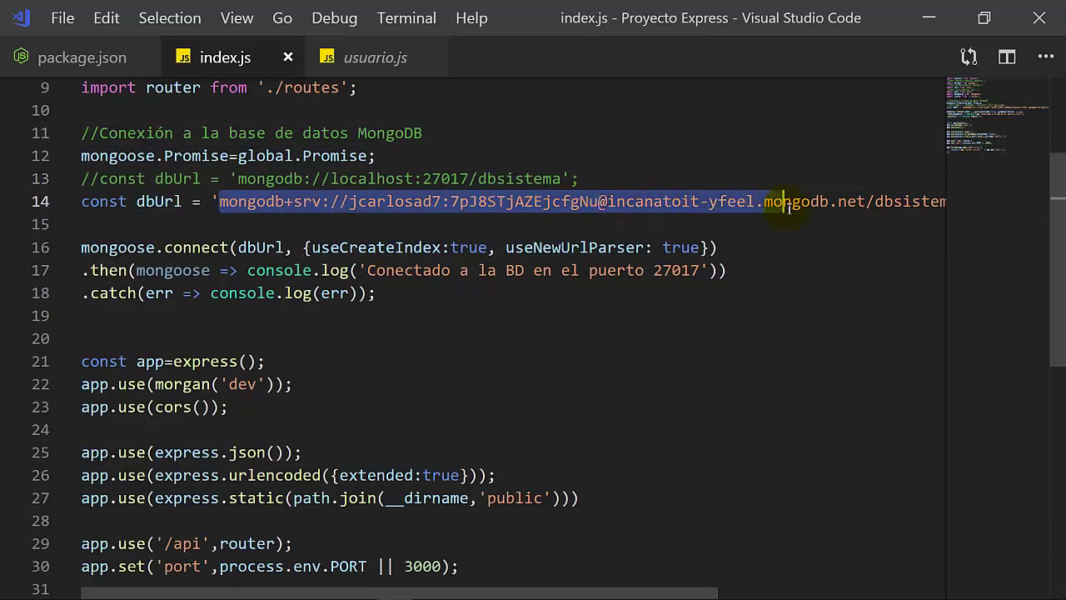